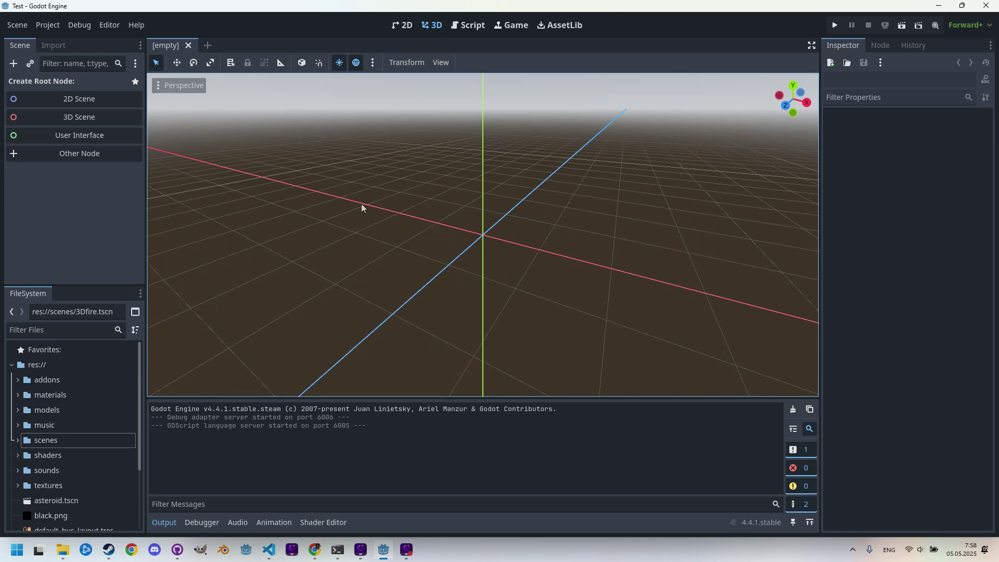
Create a new 3D scene named 3d_fire in the scenes folder
{"action": "right_click", "coordinate": [41, 444]}
{"action": "mouse_move", "coordinate": [95, 317]}
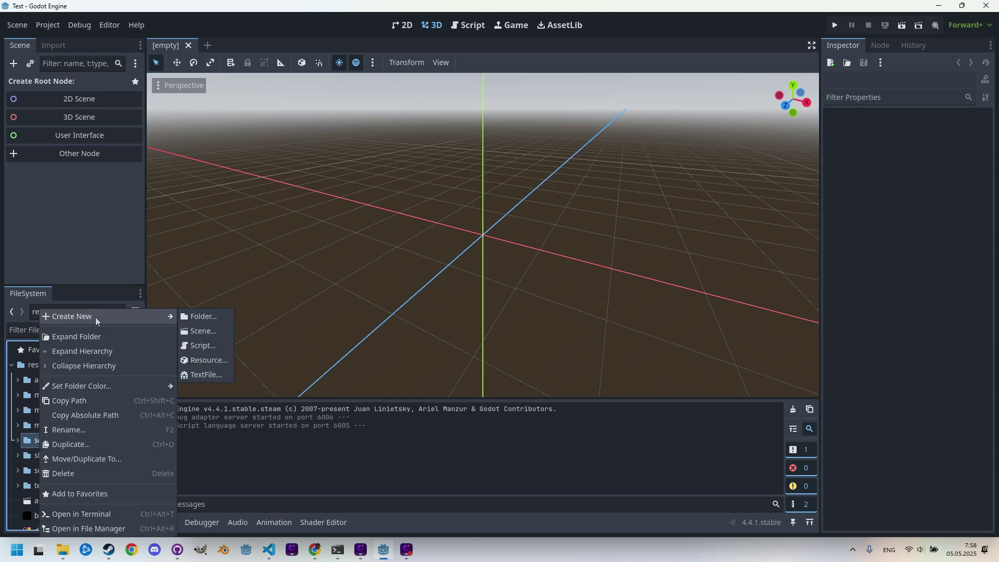
{"action": "left_click", "coordinate": [208, 331]}
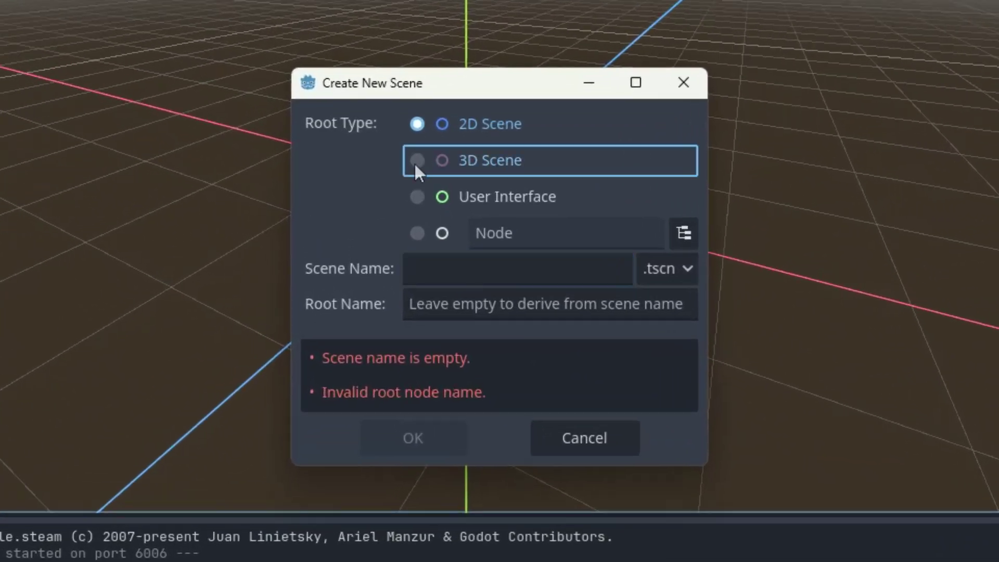
{"action": "left_click", "coordinate": [458, 219]}
{"action": "left_click", "coordinate": [477, 275]}
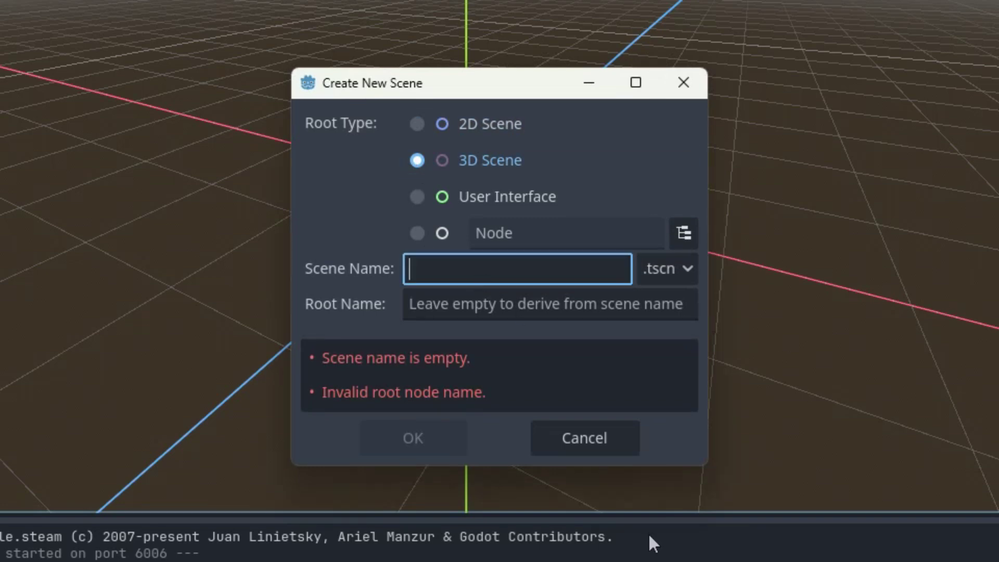
{"action": "type", "text": "3d_fire"}
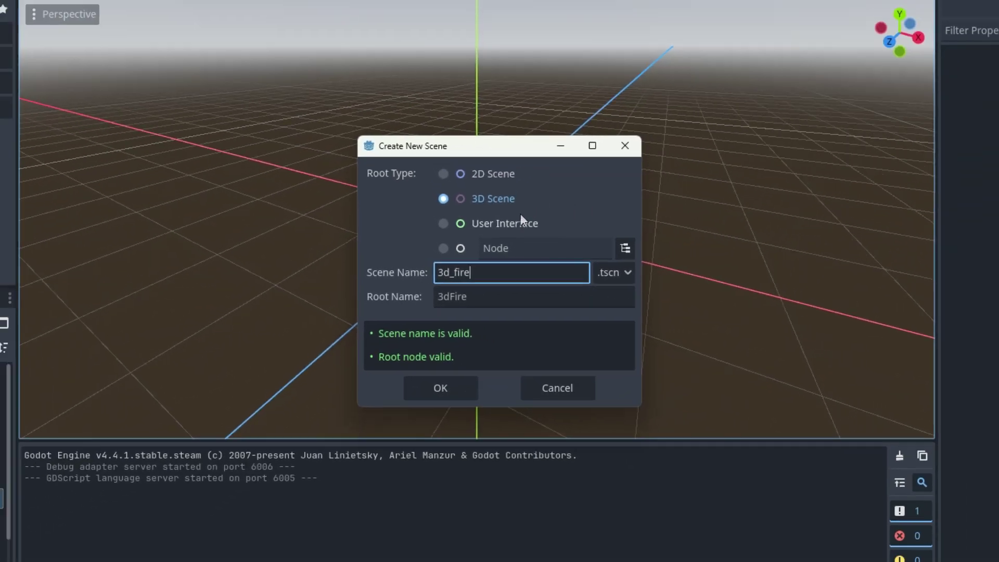
{"action": "left_click", "coordinate": [454, 384]}
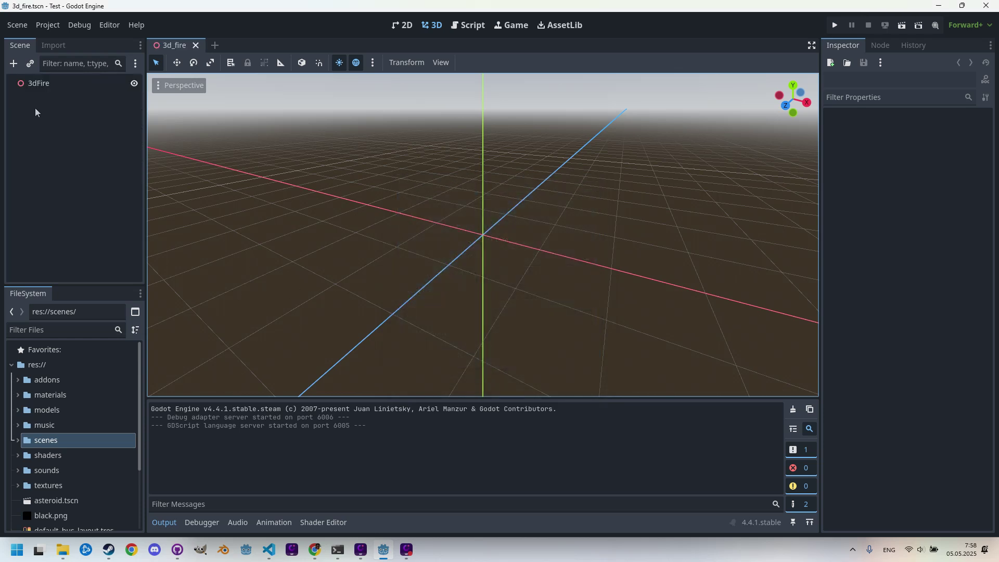
Add a GPUParticles3D node as a child of the 3dFire root and rename it Fire
{"action": "right_click", "coordinate": [20, 82]}
{"action": "left_click", "coordinate": [41, 89]}
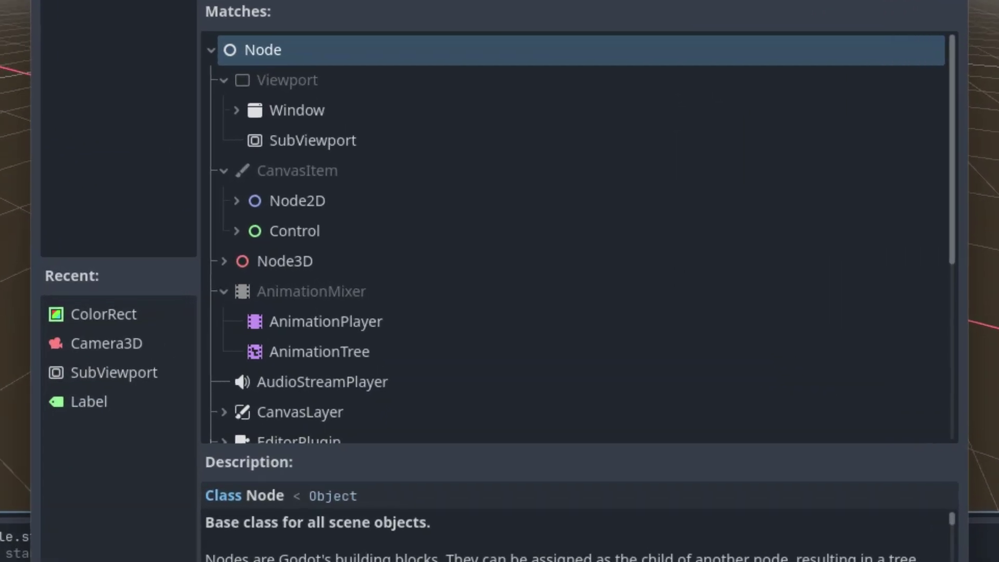
{"action": "type", "text": "gpu"}
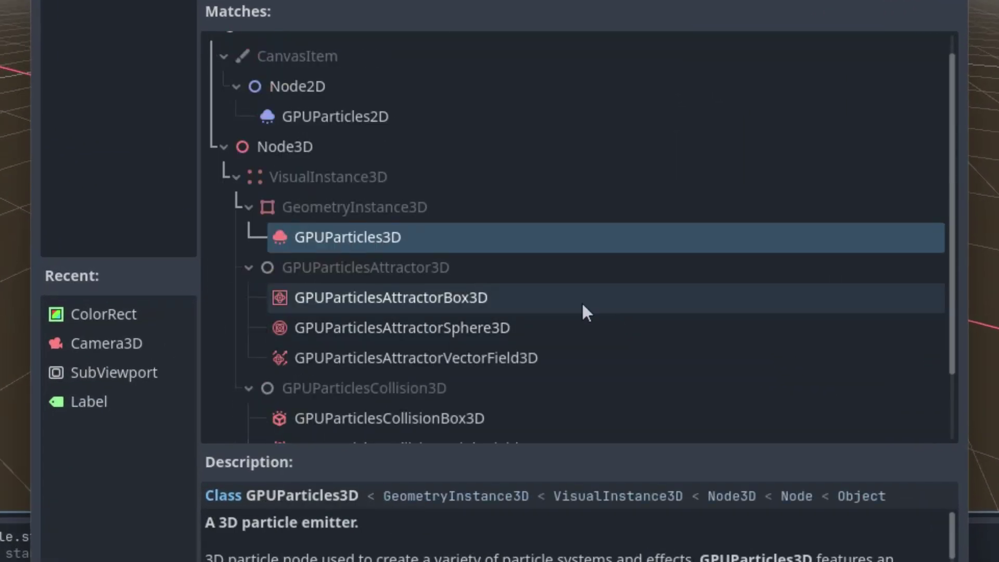
{"action": "double_click", "coordinate": [357, 241]}
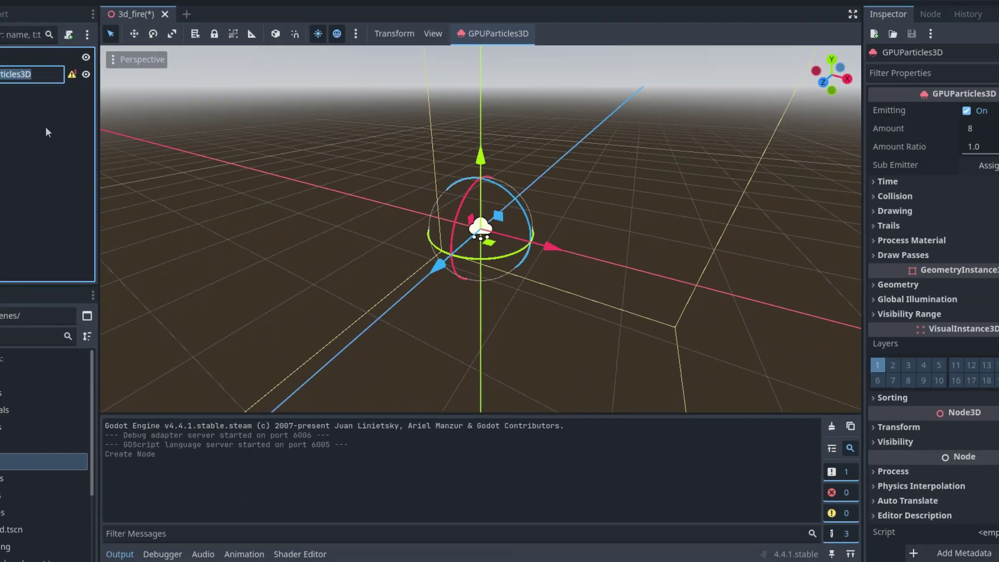
{"action": "type", "text": "F"}
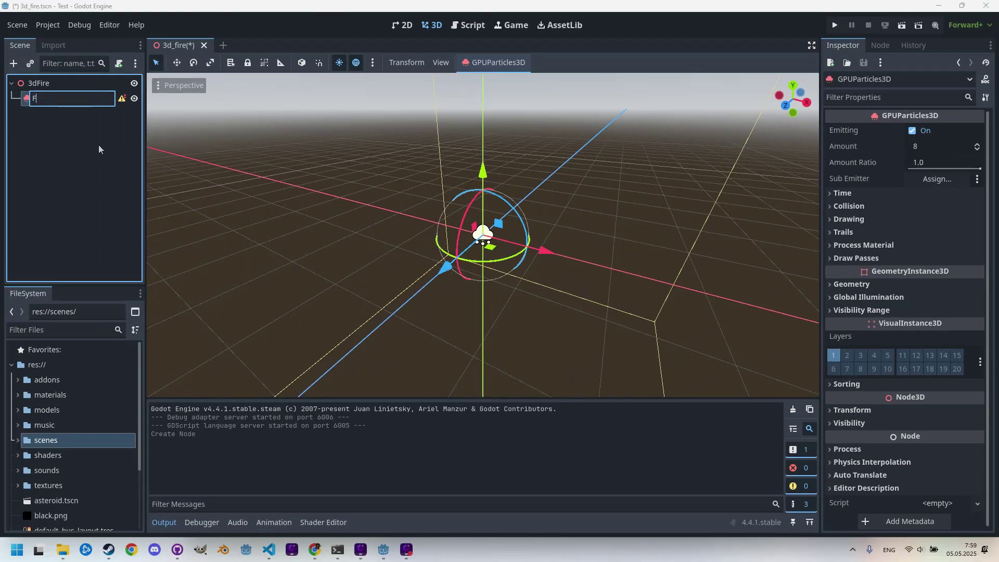
{"action": "type", "text": "ire"}
{"action": "key", "text": "Return"}
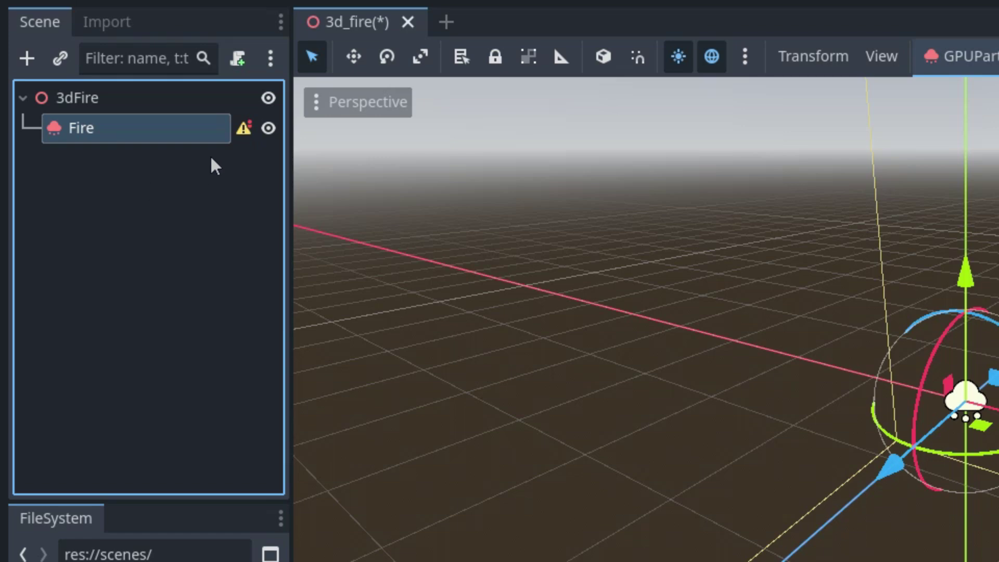
Hide the GPUParticles3D gizmos, the origin axes and the grid in the 3D viewport
{"action": "mouse_move", "coordinate": [245, 125]}
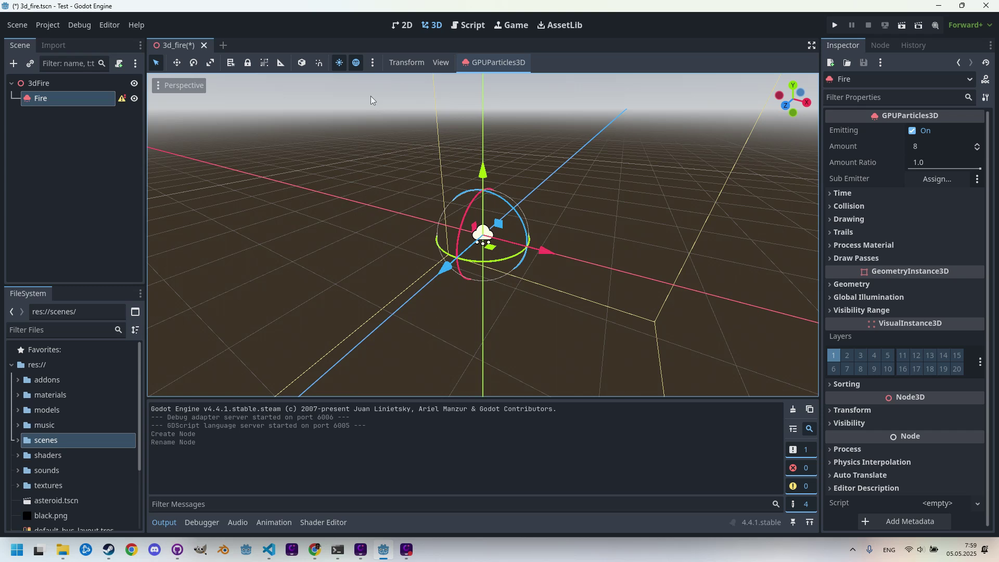
{"action": "left_click", "coordinate": [441, 62]}
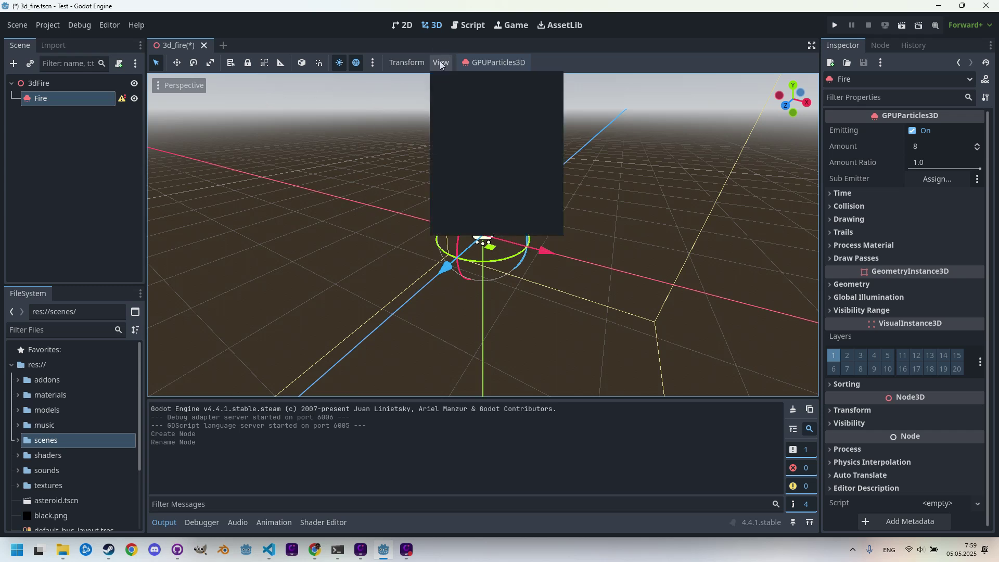
{"action": "mouse_move", "coordinate": [507, 178]}
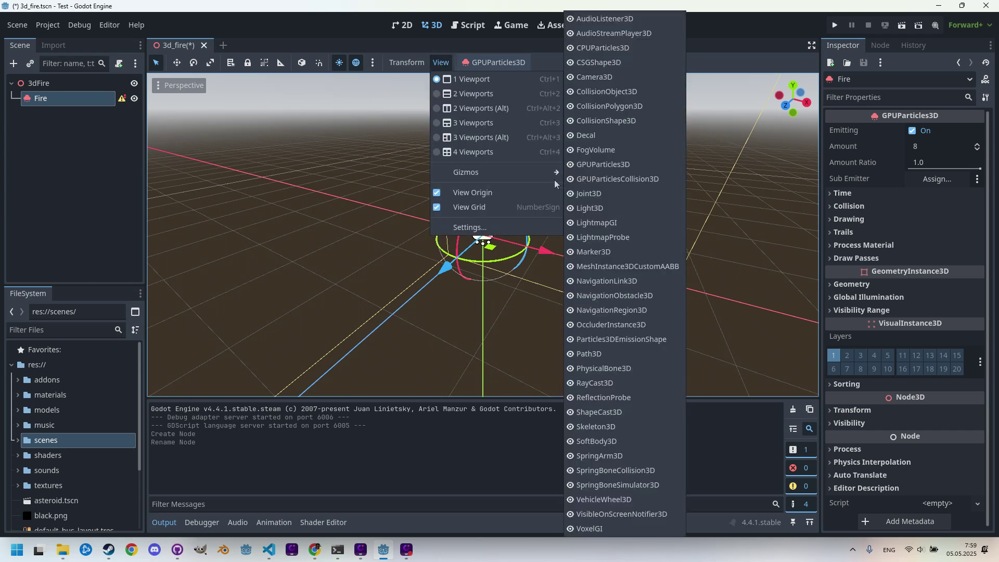
{"action": "left_click", "coordinate": [603, 165]}
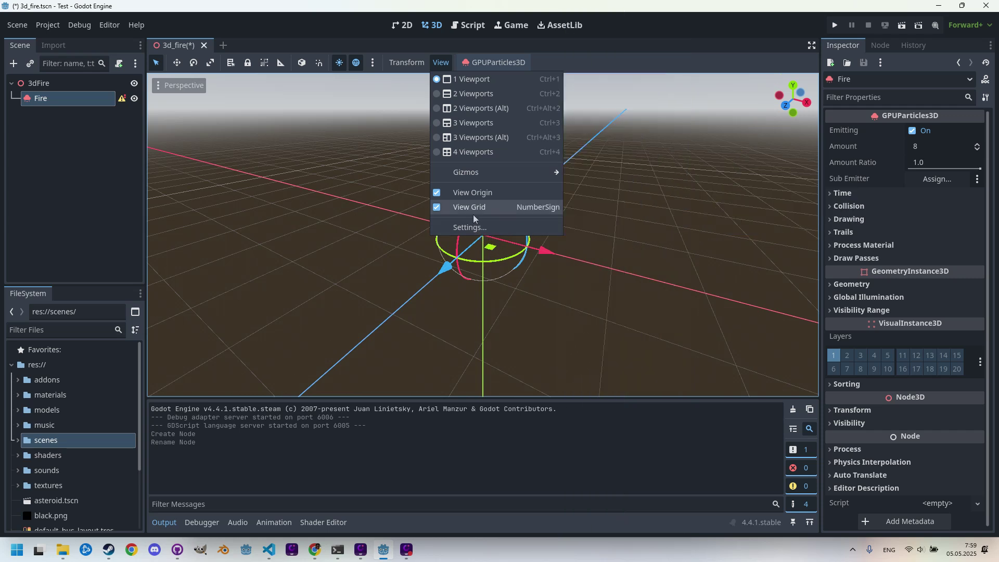
{"action": "left_click", "coordinate": [476, 193]}
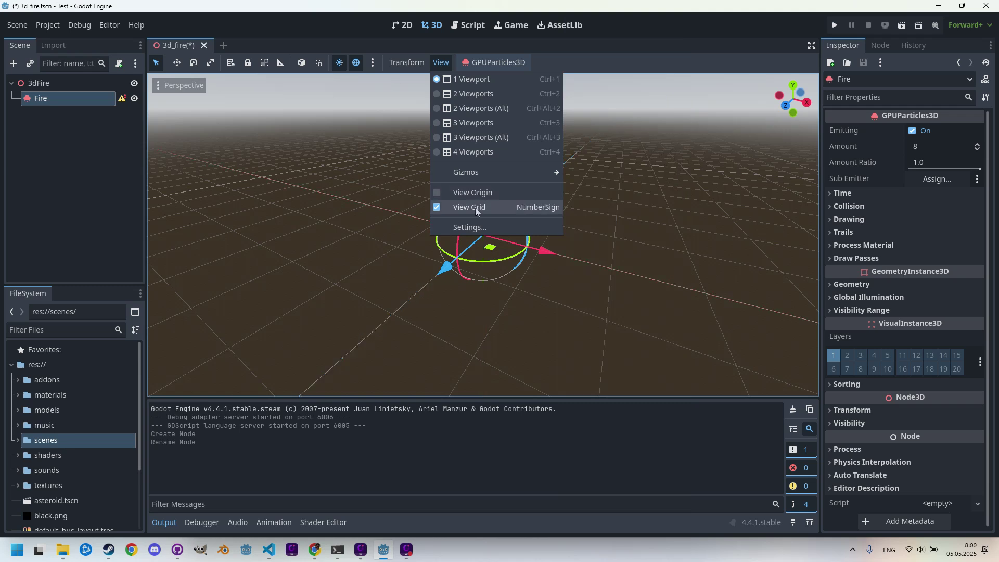
{"action": "left_click", "coordinate": [468, 211]}
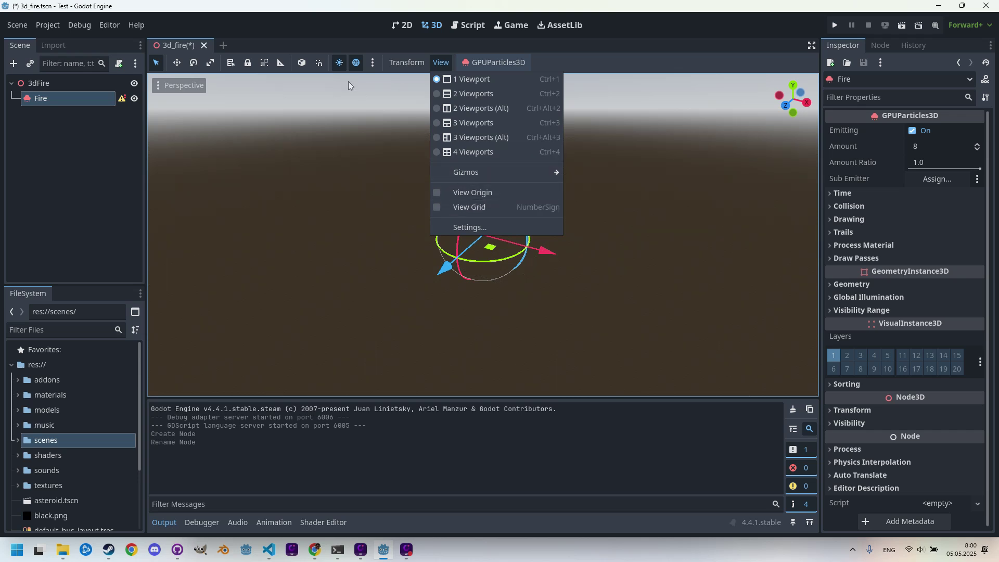
{"action": "left_click", "coordinate": [298, 33]}
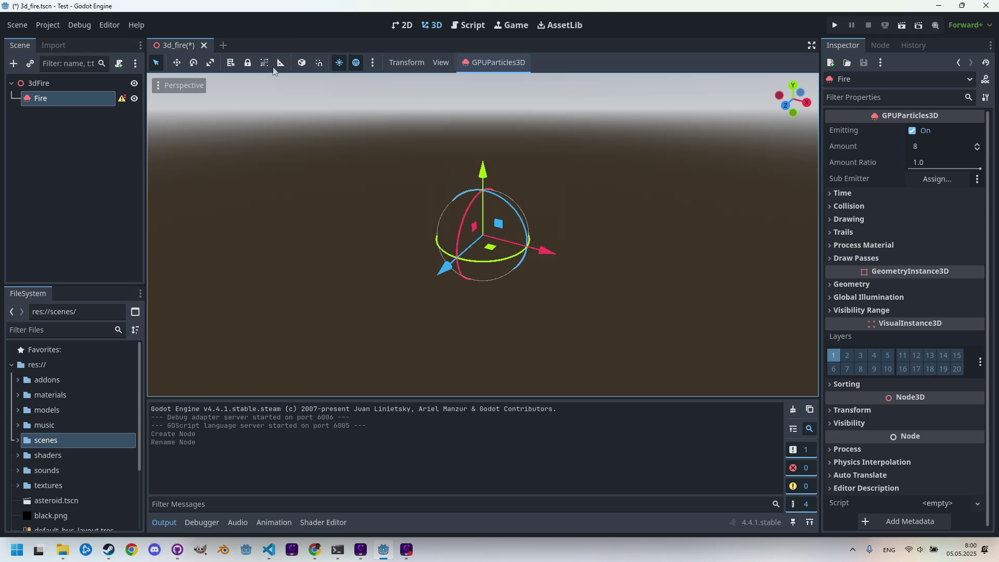
Switch the viewport to the selectable-node list tool so the transform gizmo is hidden, for a clear view of the emitter
{"action": "left_click", "coordinate": [231, 63]}
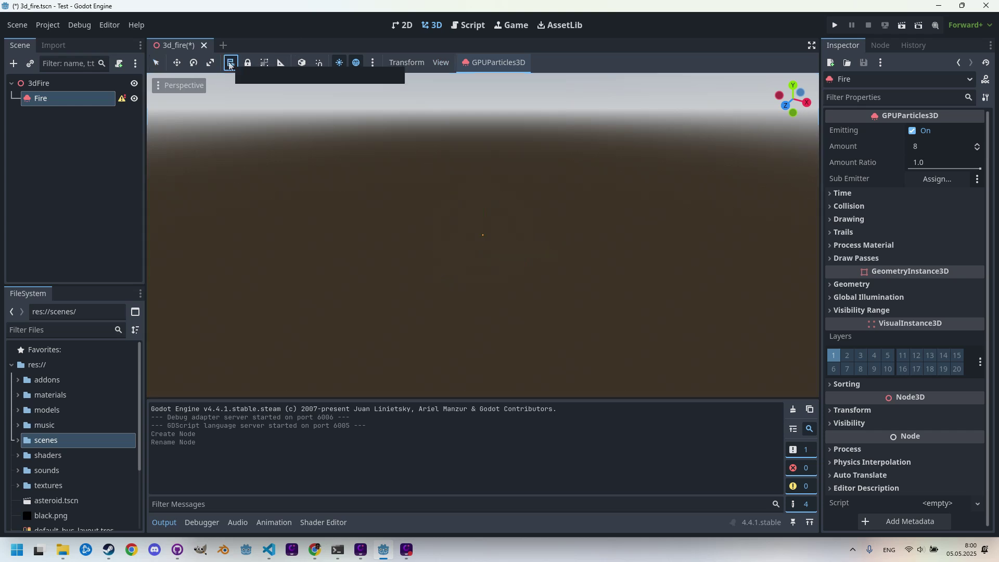
{"action": "scroll", "coordinate": [494, 221], "scroll_direction": "up", "scroll_amount": 2}
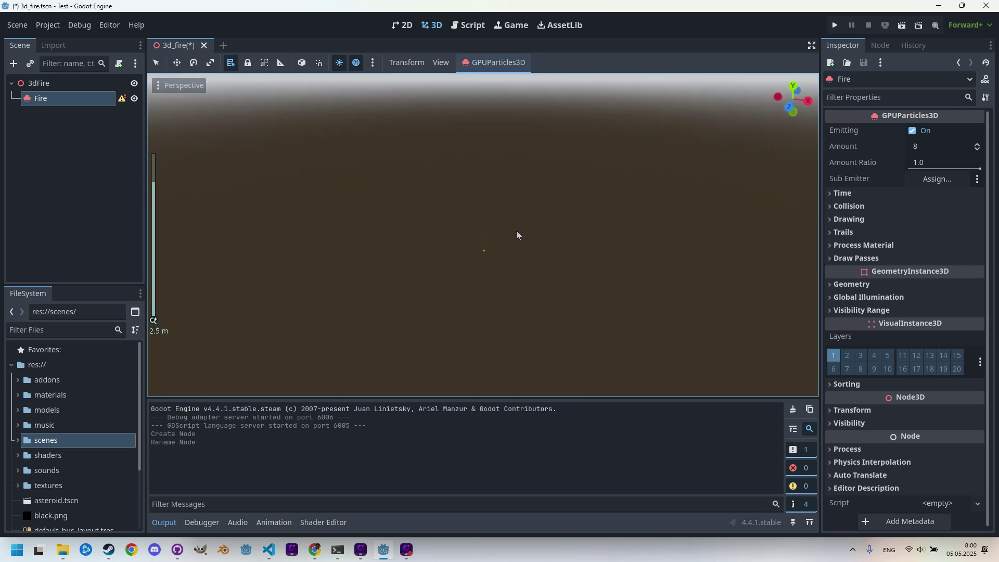
{"action": "scroll", "coordinate": [536, 270], "scroll_direction": "up", "scroll_amount": 1}
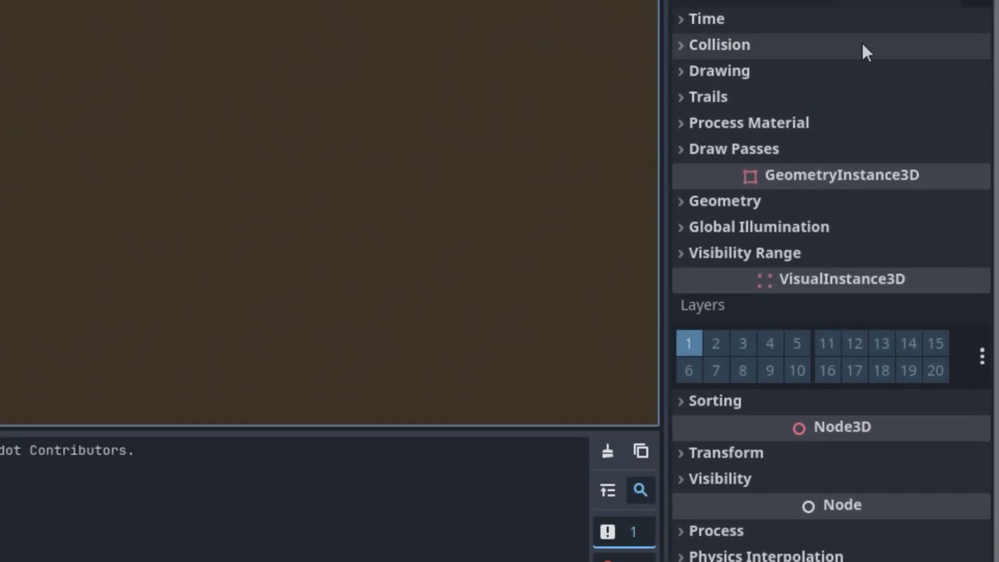
Assign a new ParticleProcessMaterial as the Fire node's process material
{"action": "left_click", "coordinate": [681, 122]}
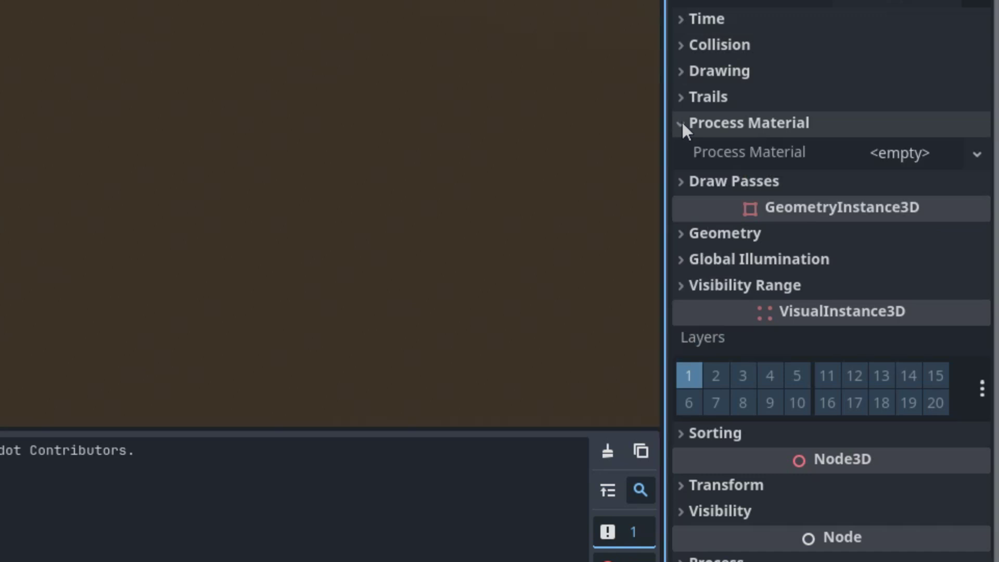
{"action": "left_click", "coordinate": [978, 154]}
{"action": "left_click", "coordinate": [905, 187]}
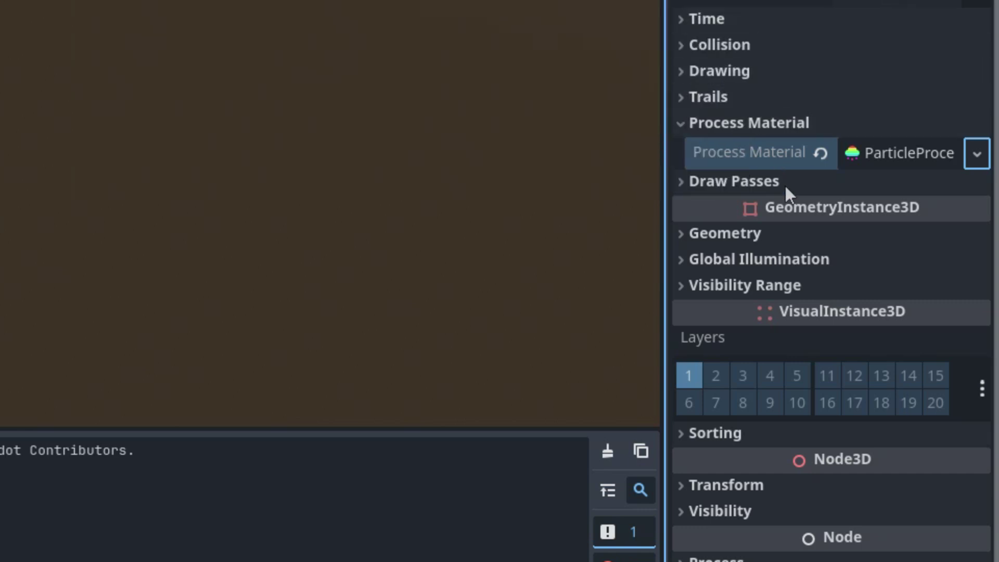
{"action": "left_click", "coordinate": [974, 155]}
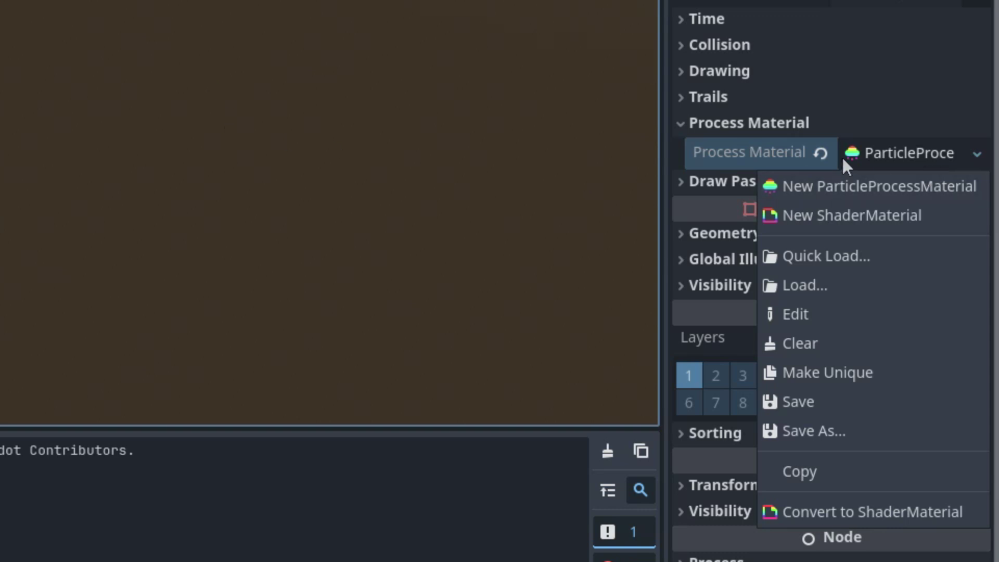
{"action": "left_click", "coordinate": [923, 151]}
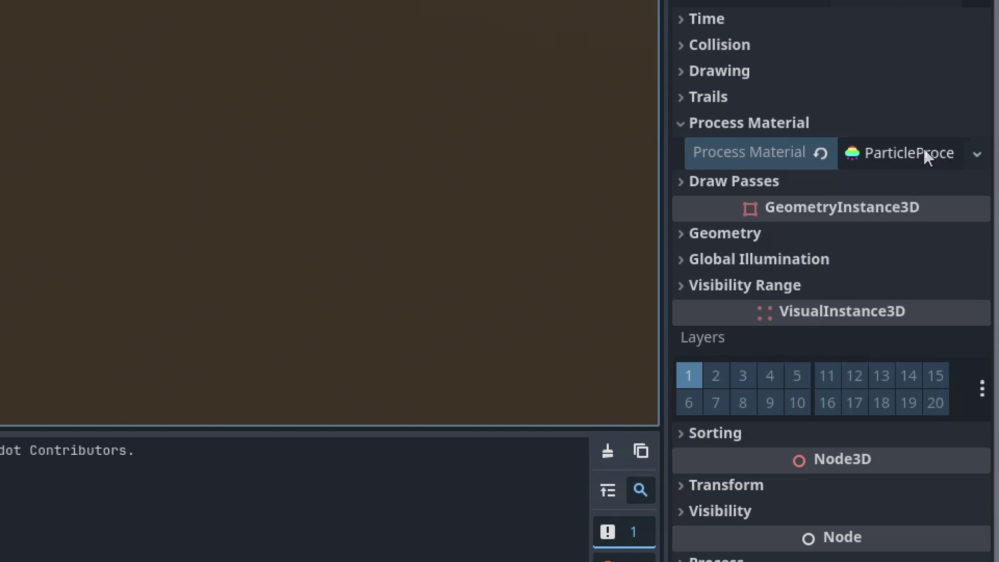
Assign a new QuadMesh to Pass 1 of the Fire node's draw passes
{"action": "left_click", "coordinate": [683, 181]}
{"action": "left_click", "coordinate": [977, 249]}
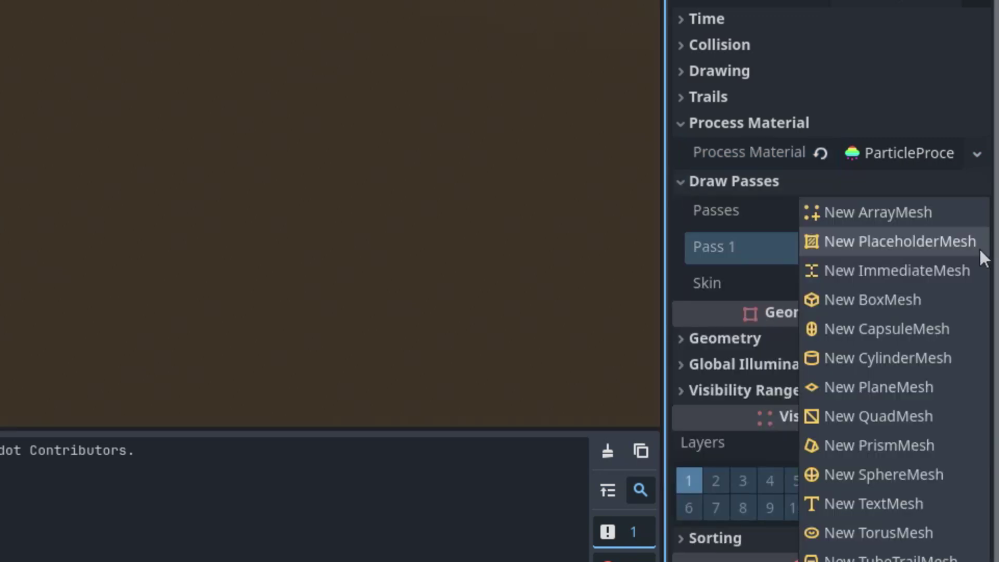
{"action": "left_click", "coordinate": [910, 414]}
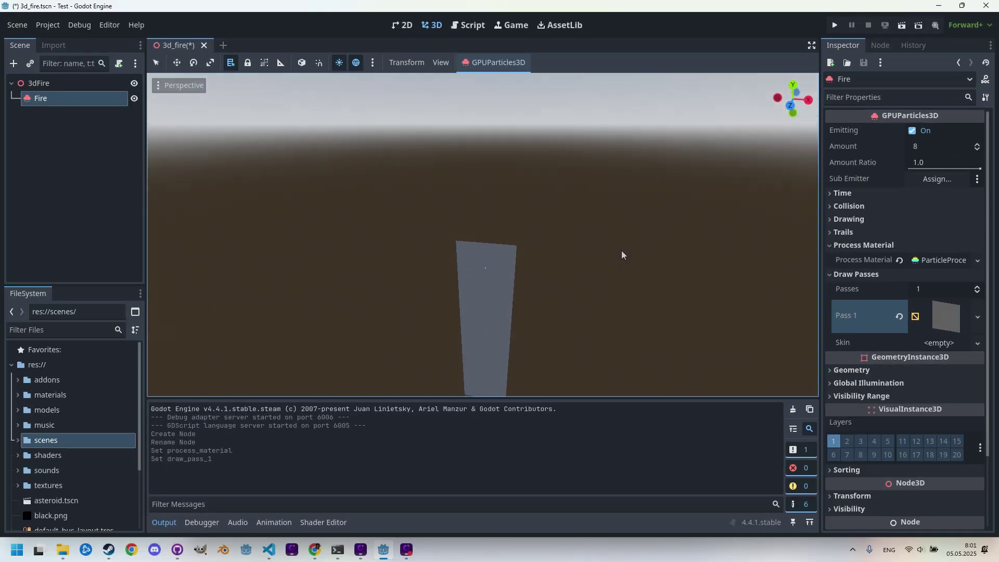
{"action": "scroll", "coordinate": [620, 252], "scroll_direction": "up", "scroll_amount": 2}
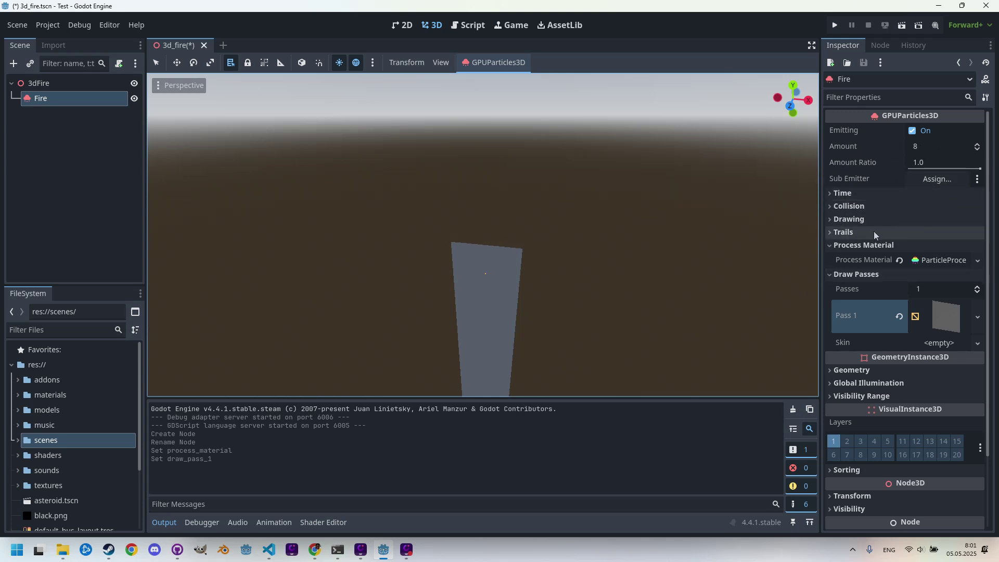
Set the Y gravity of the Fire node's particle process material to 0 under its accelerations
{"action": "left_click", "coordinate": [833, 193]}
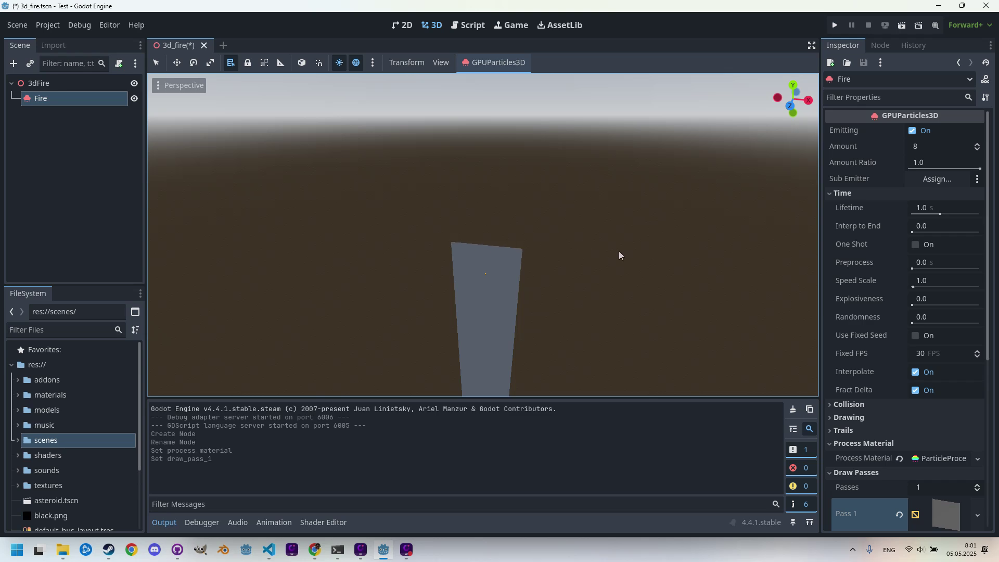
{"action": "scroll", "coordinate": [921, 327], "scroll_direction": "down", "scroll_amount": 5}
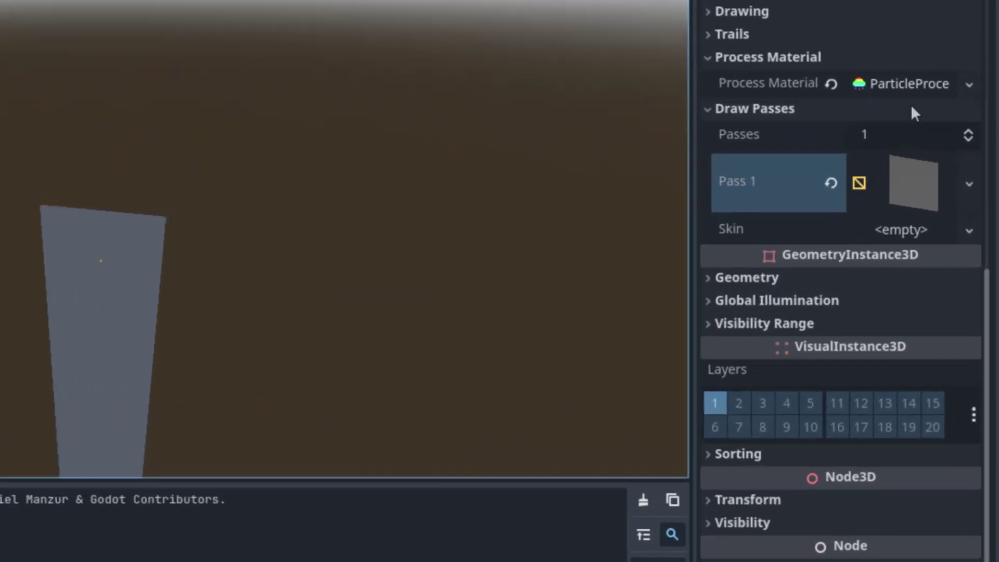
{"action": "left_click", "coordinate": [924, 147]}
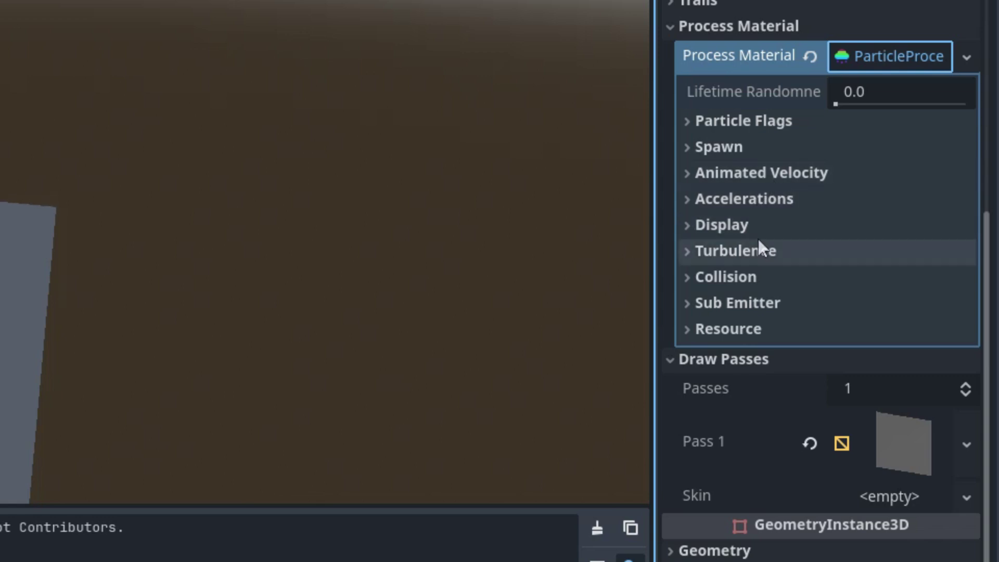
{"action": "left_click", "coordinate": [686, 198]}
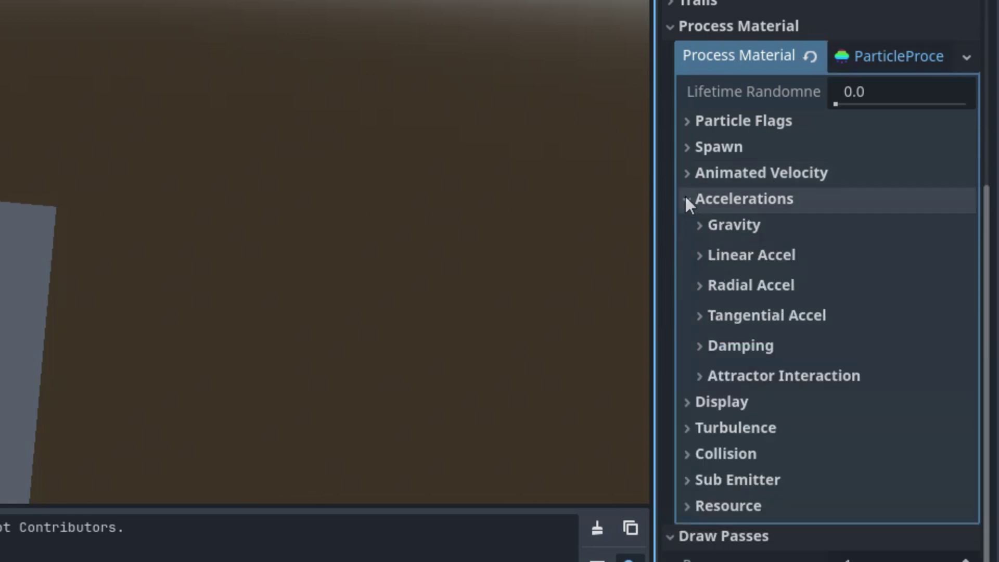
{"action": "left_click", "coordinate": [698, 228]}
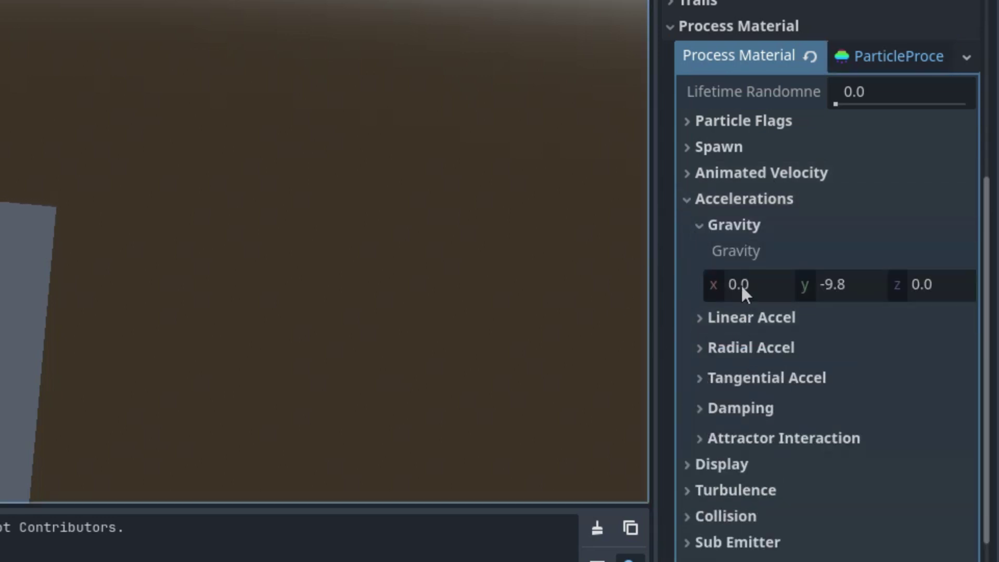
{"action": "mouse_move", "coordinate": [834, 299]}
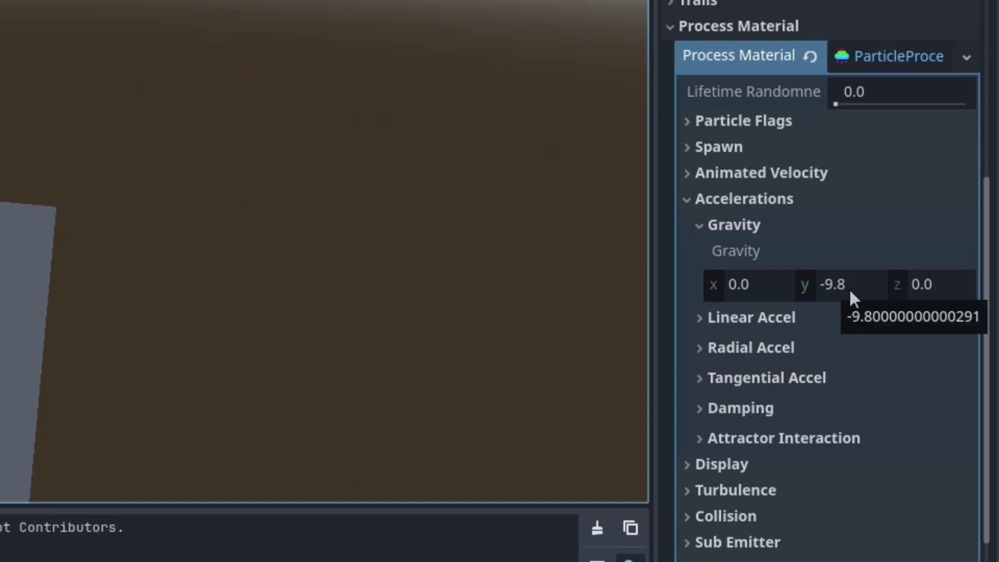
{"action": "left_click", "coordinate": [849, 295]}
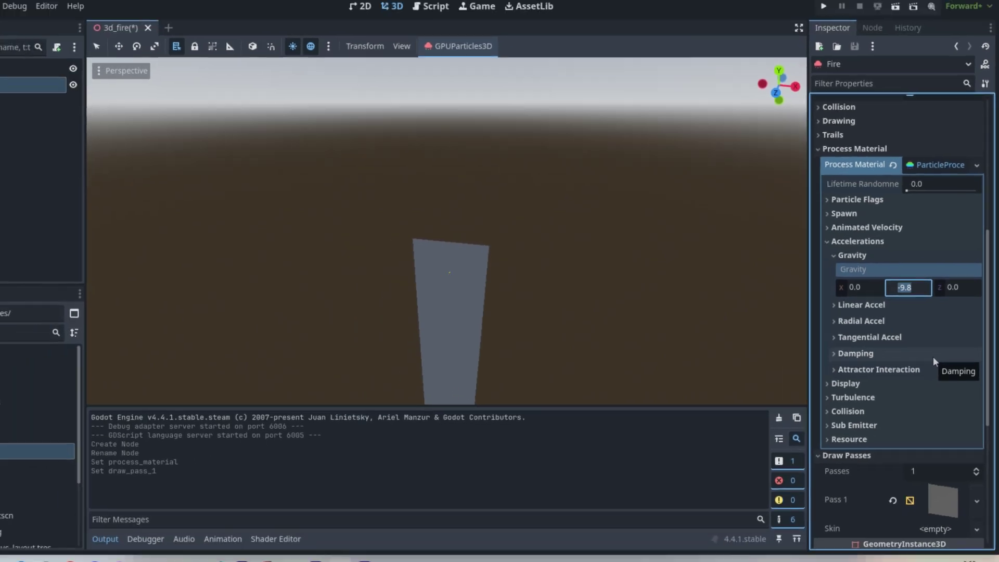
{"action": "type", "text": "0"}
{"action": "key", "text": "Return"}
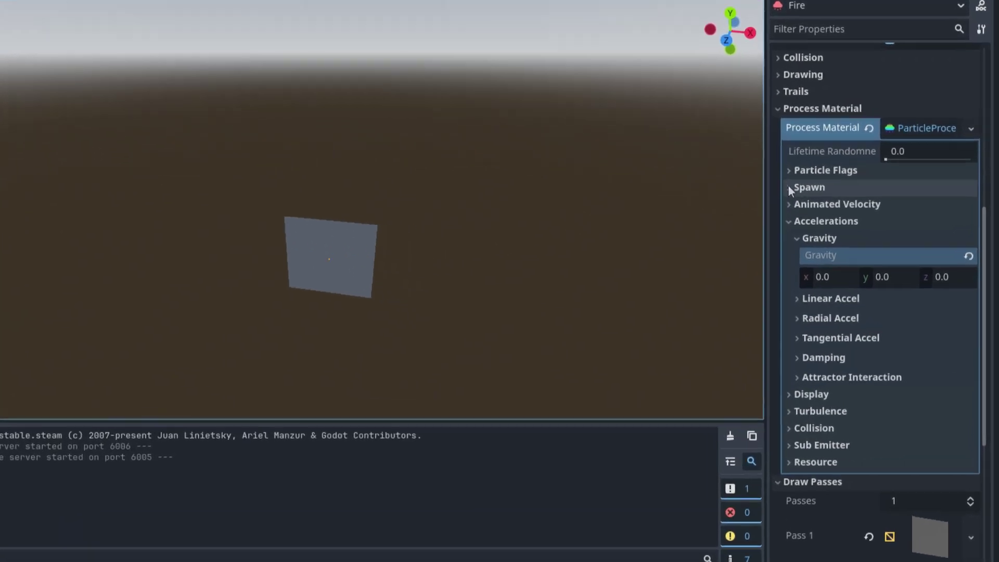
Set the particle direction to X 0 and Y 1 in the process material's spawn velocity settings
{"action": "left_click", "coordinate": [838, 219]}
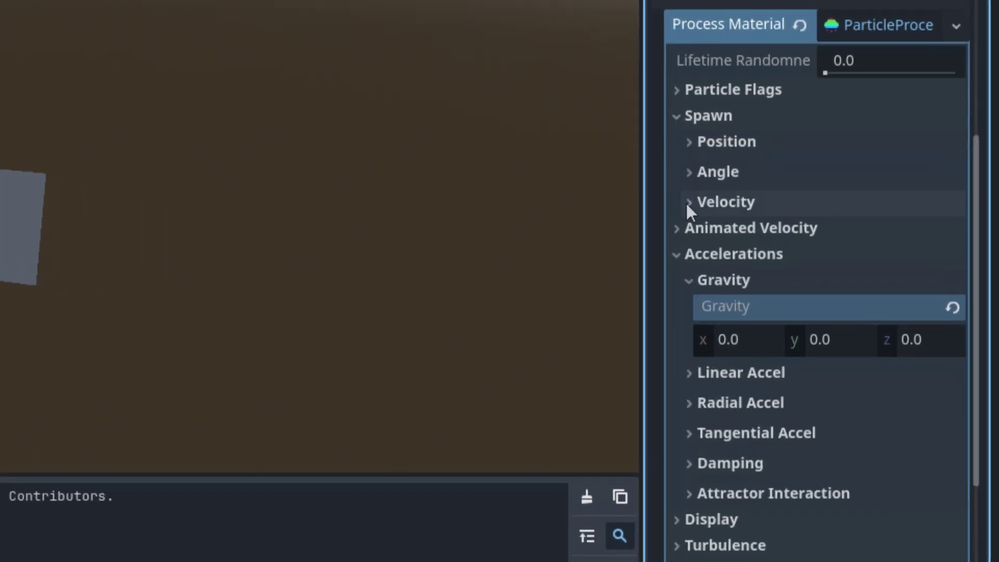
{"action": "left_click", "coordinate": [686, 203]}
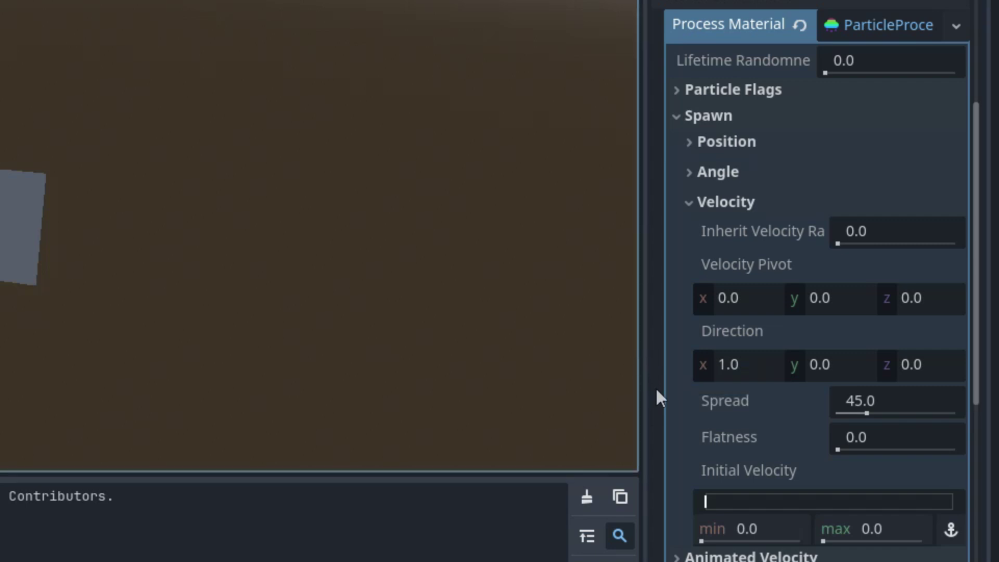
{"action": "left_click", "coordinate": [738, 367]}
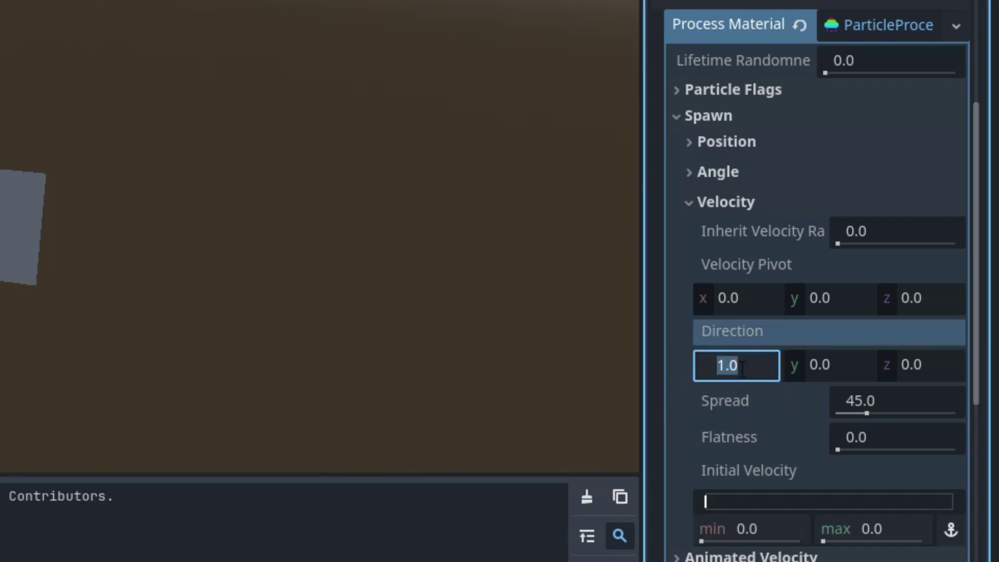
{"action": "type", "text": "0"}
{"action": "key", "text": "Tab"}
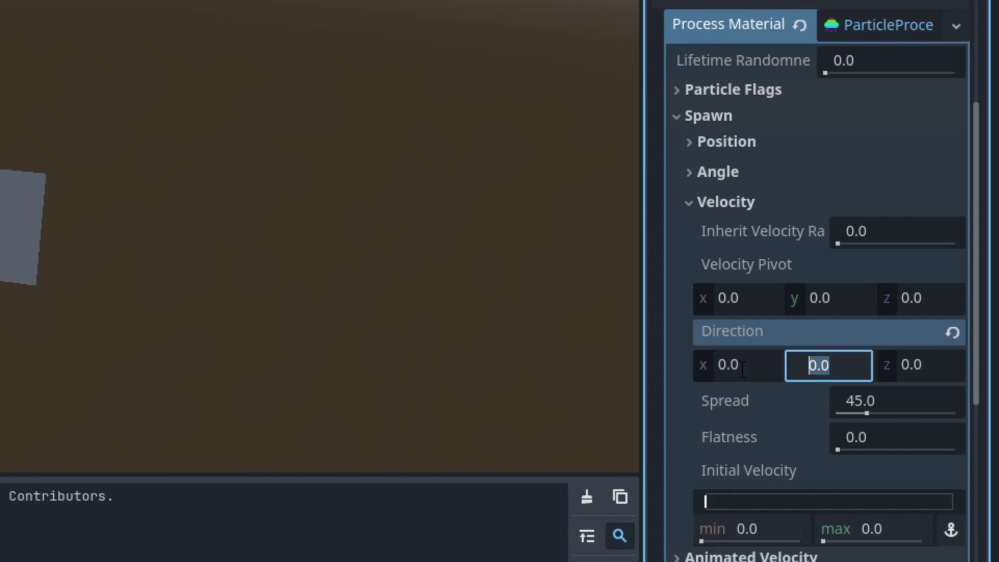
{"action": "type", "text": "1"}
{"action": "key", "text": "Return"}
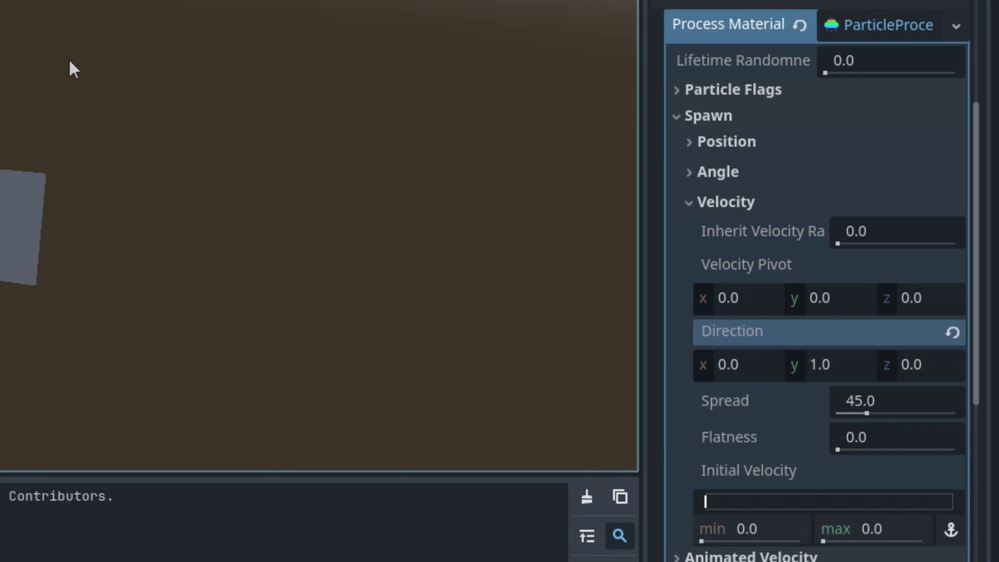
Set the particles' initial velocity to a minimum of 1 and a maximum of 2, and their spread to 0
{"action": "scroll", "coordinate": [806, 536], "scroll_direction": "down", "scroll_amount": 4}
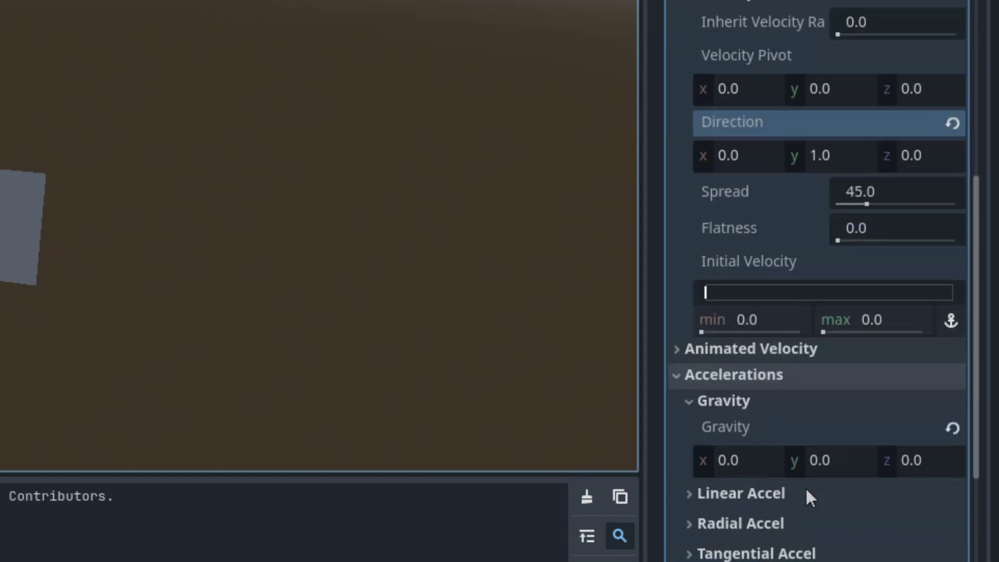
{"action": "left_click", "coordinate": [764, 314]}
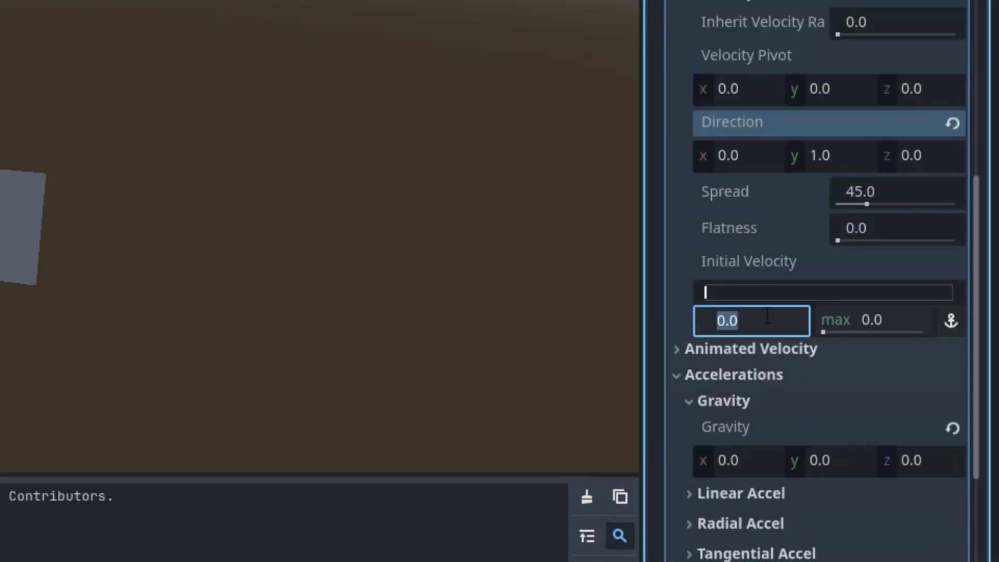
{"action": "type", "text": "1"}
{"action": "key", "text": "Tab"}
{"action": "type", "text": "2"}
{"action": "key", "text": "Tab"}
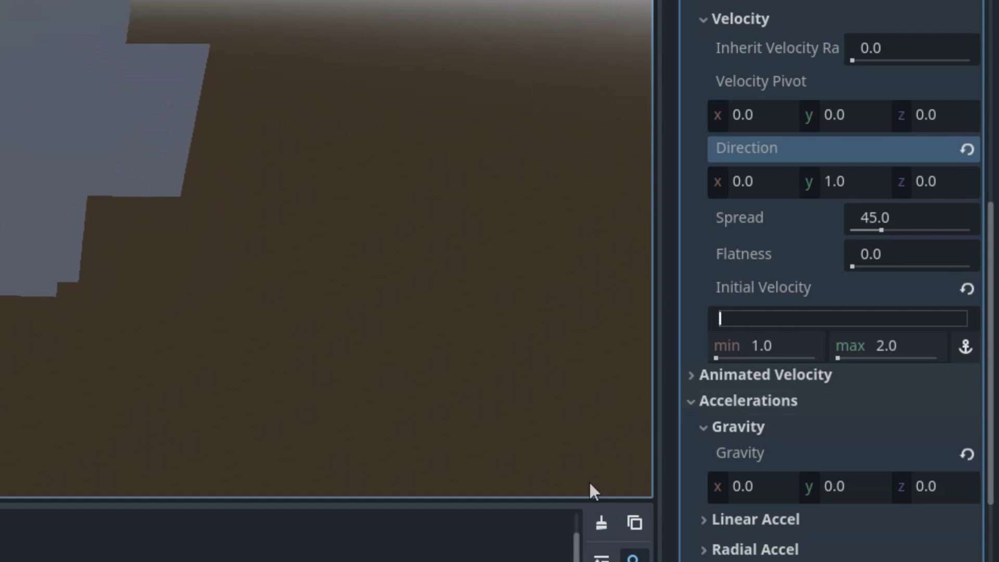
{"action": "left_click_drag", "start_coordinate": [881, 222], "coordinate": [812, 221]}
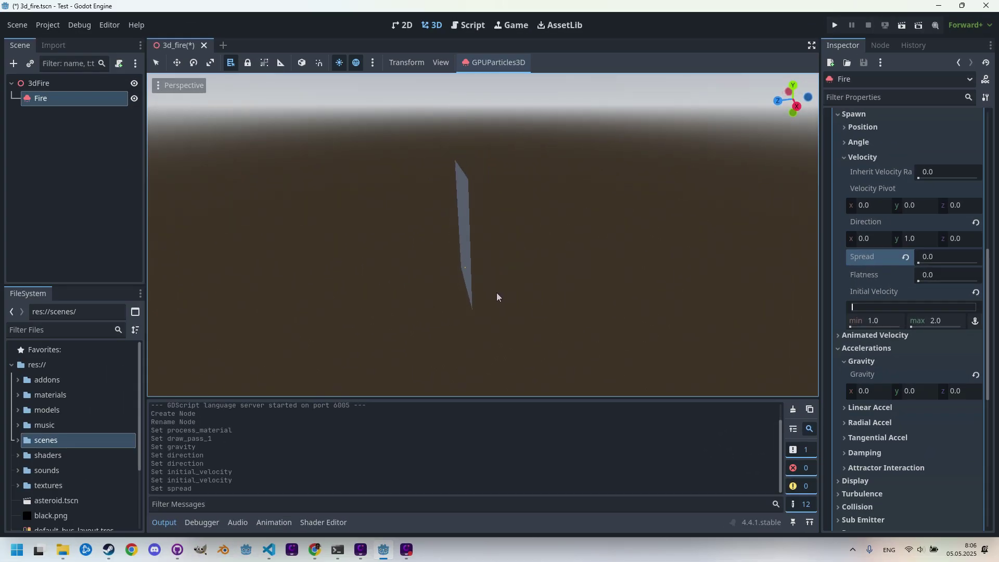
{"action": "middle_click_drag", "start_coordinate": [496, 297], "coordinate": [600, 295]}
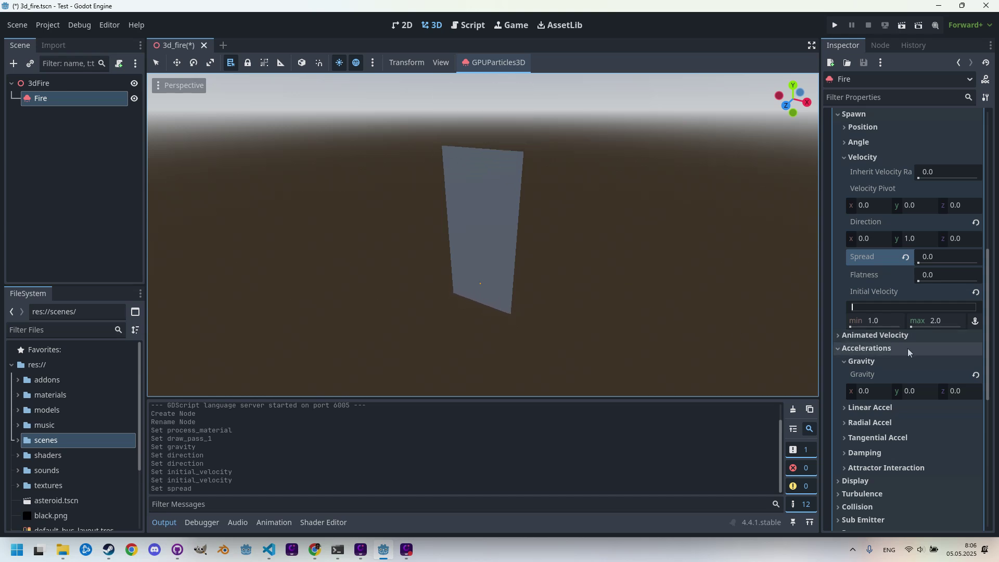
Assign a new StandardMaterial3D as the material of the QuadMesh in draw Pass 1
{"action": "scroll", "coordinate": [908, 348], "scroll_direction": "up", "scroll_amount": 5}
{"action": "scroll", "coordinate": [819, 365], "scroll_direction": "down", "scroll_amount": 15}
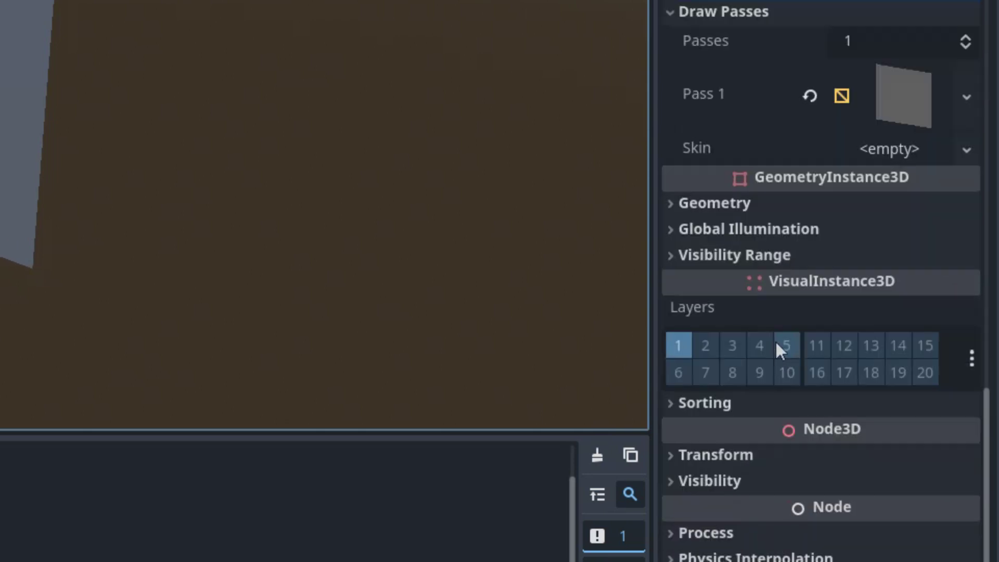
{"action": "scroll", "coordinate": [754, 312], "scroll_direction": "up", "scroll_amount": 3}
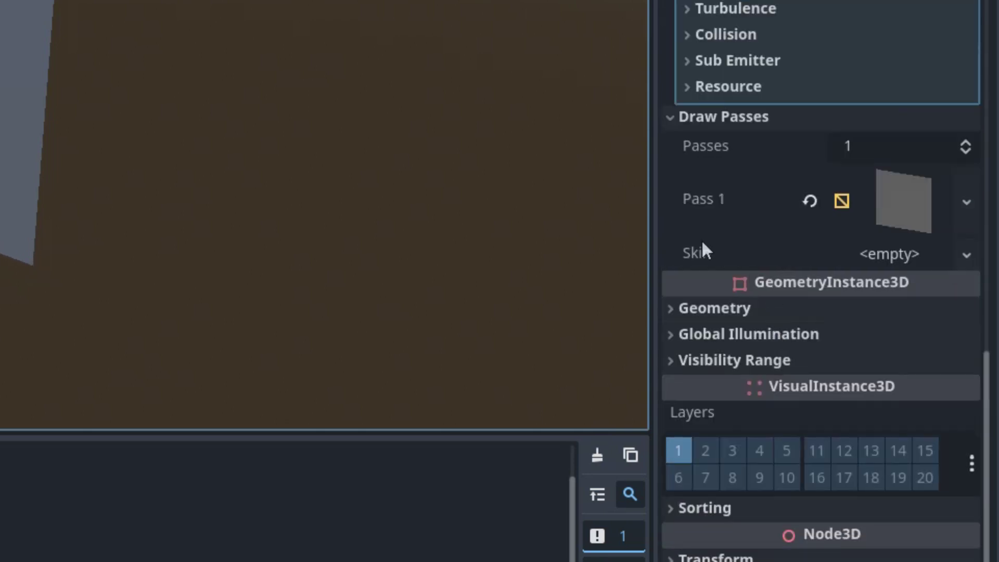
{"action": "left_click", "coordinate": [894, 199]}
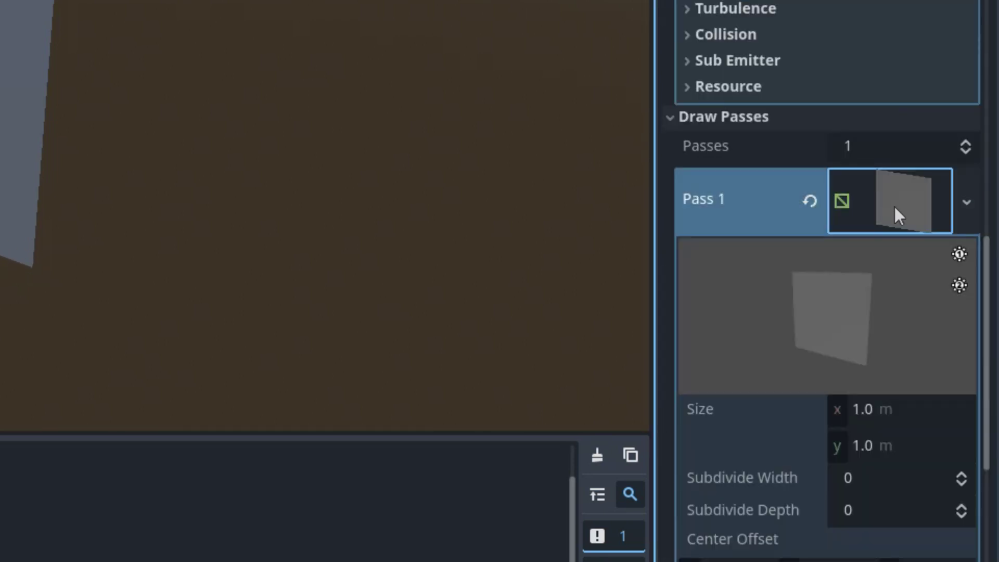
{"action": "scroll", "coordinate": [896, 213], "scroll_direction": "down", "scroll_amount": 6}
{"action": "scroll", "coordinate": [898, 229], "scroll_direction": "down", "scroll_amount": 4}
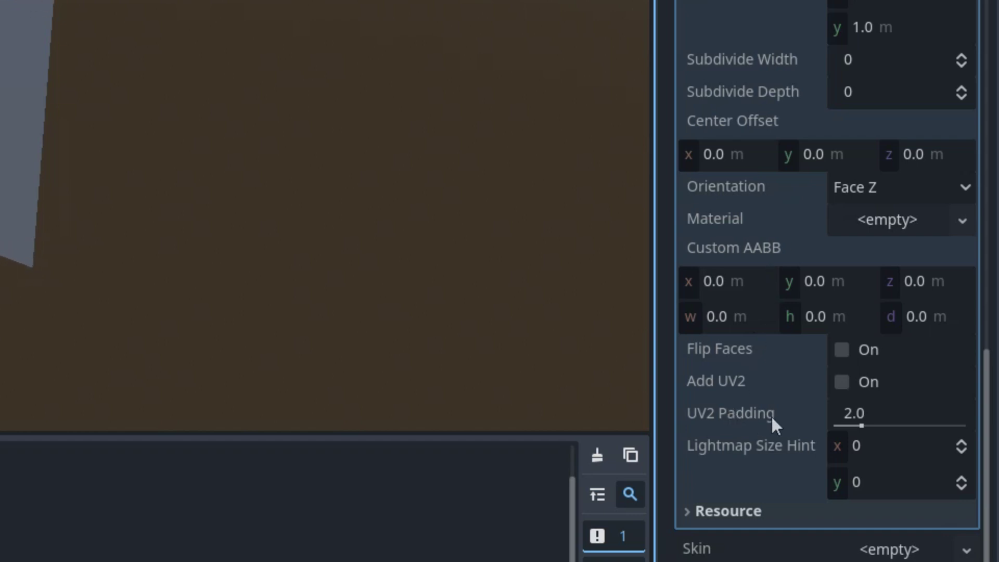
{"action": "left_click", "coordinate": [959, 221]}
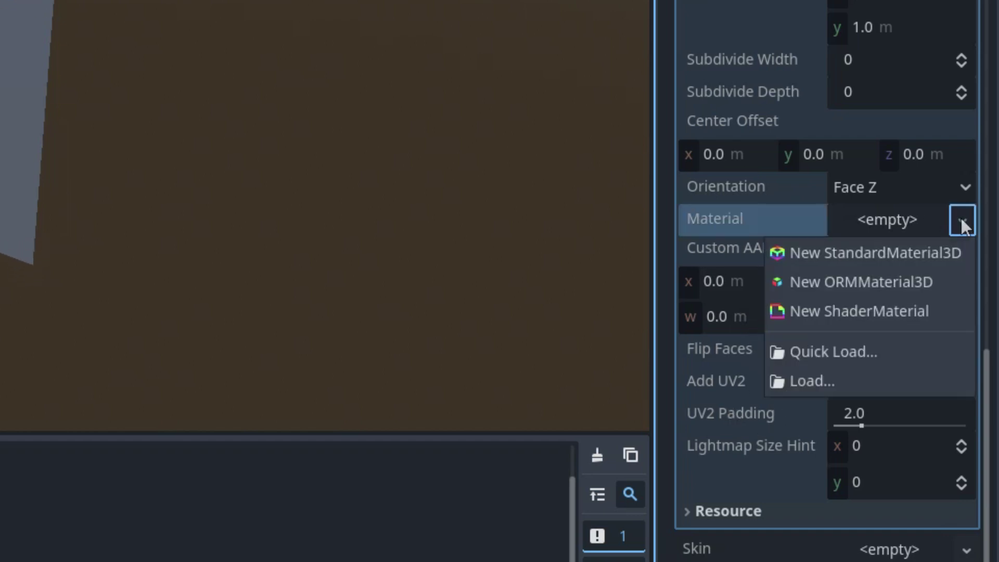
{"action": "left_click", "coordinate": [901, 258]}
Set the quad material's billboard mode to Particle Billboard with Keep Scale enabled, and check the particles from several angles
{"action": "left_click", "coordinate": [903, 236]}
{"action": "scroll", "coordinate": [903, 236], "scroll_direction": "down", "scroll_amount": 6}
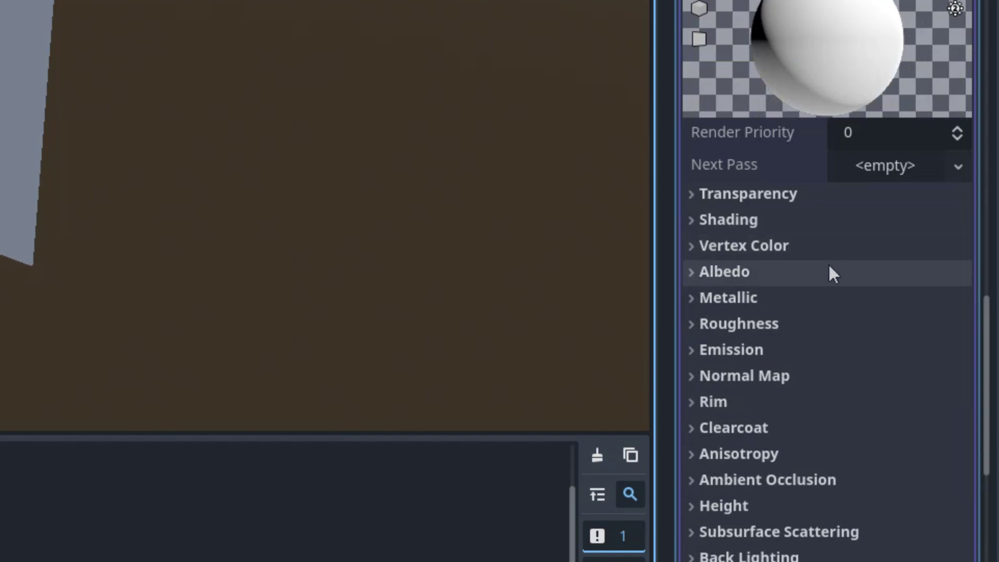
{"action": "scroll", "coordinate": [830, 272], "scroll_direction": "down", "scroll_amount": 10}
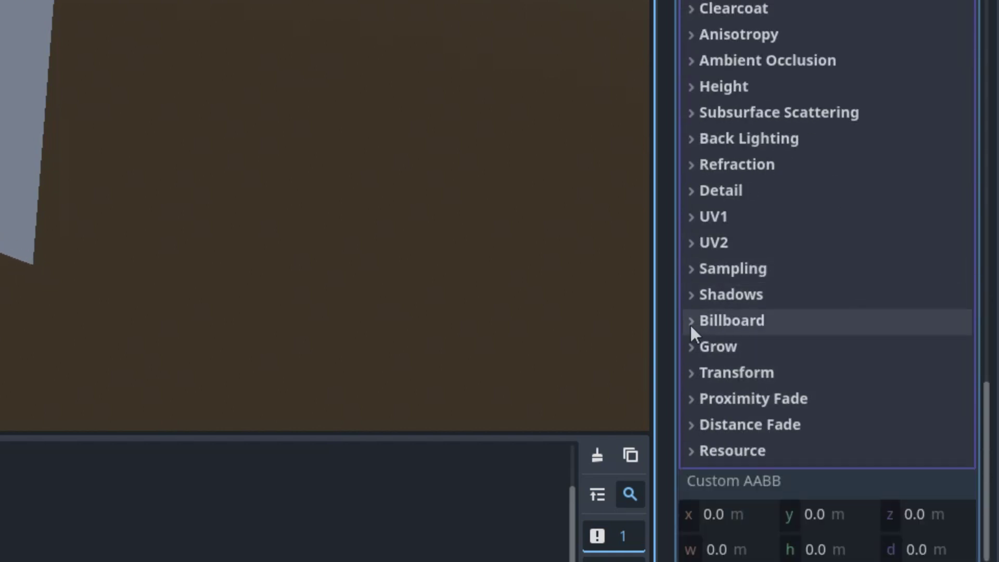
{"action": "left_click", "coordinate": [690, 321]}
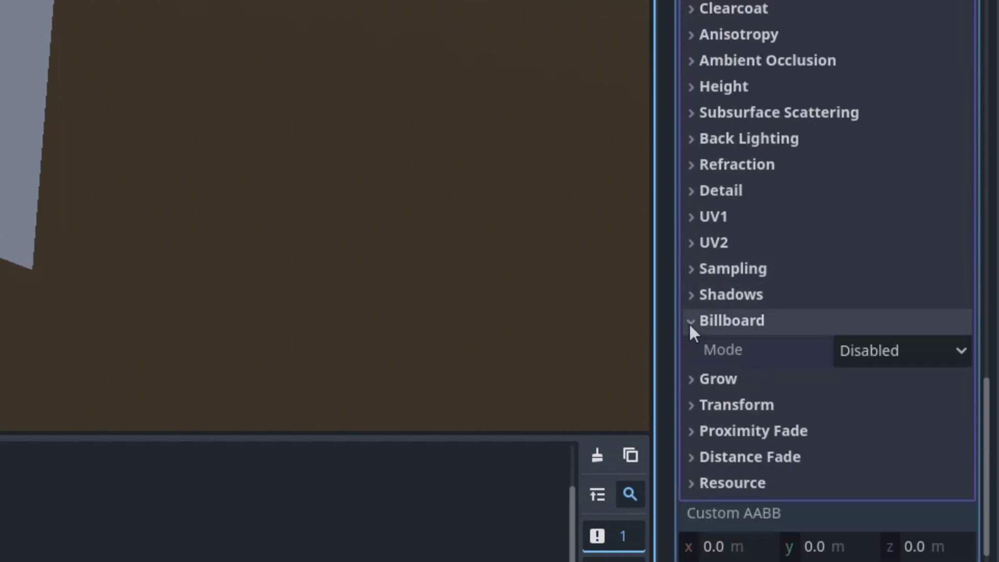
{"action": "left_click", "coordinate": [967, 351]}
{"action": "left_click", "coordinate": [912, 474]}
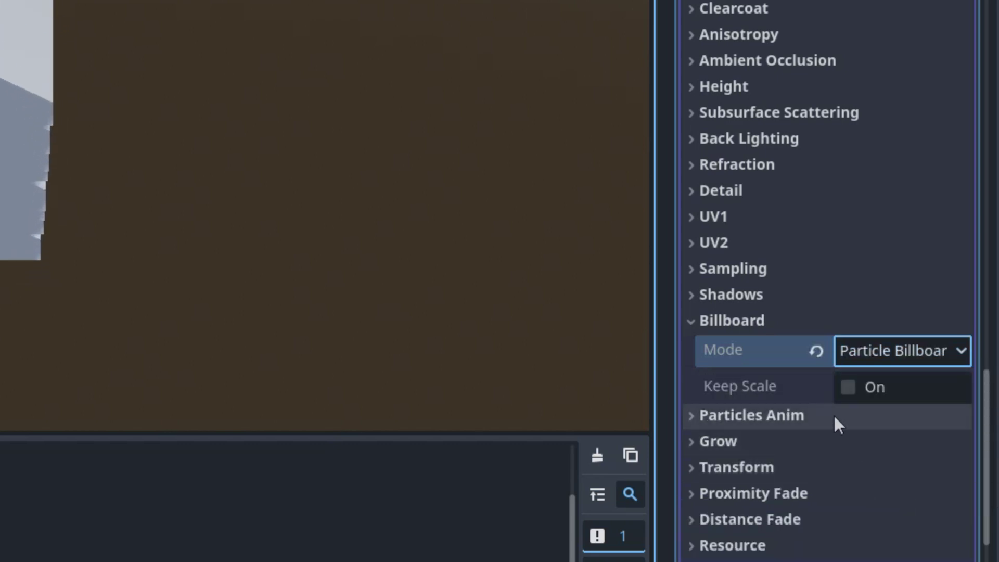
{"action": "left_click", "coordinate": [856, 387]}
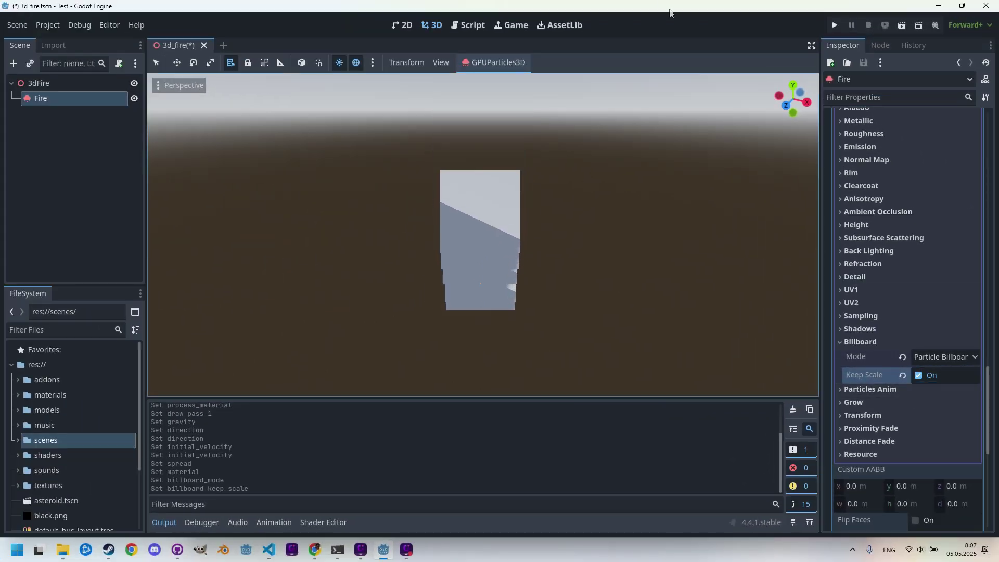
{"action": "middle_click_drag", "start_coordinate": [700, 194], "coordinate": [580, 205]}
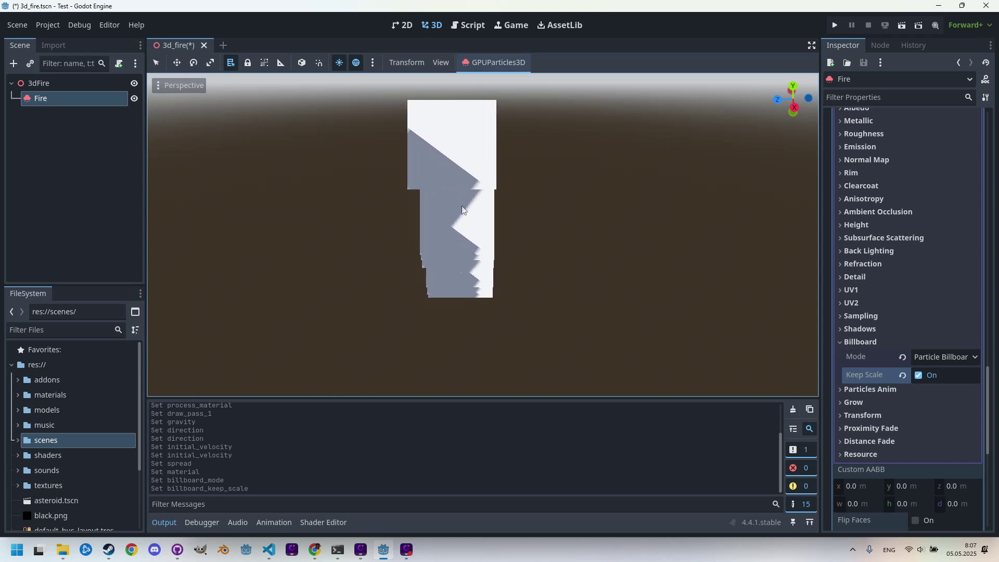
{"action": "middle_click_drag", "start_coordinate": [523, 204], "coordinate": [452, 211]}
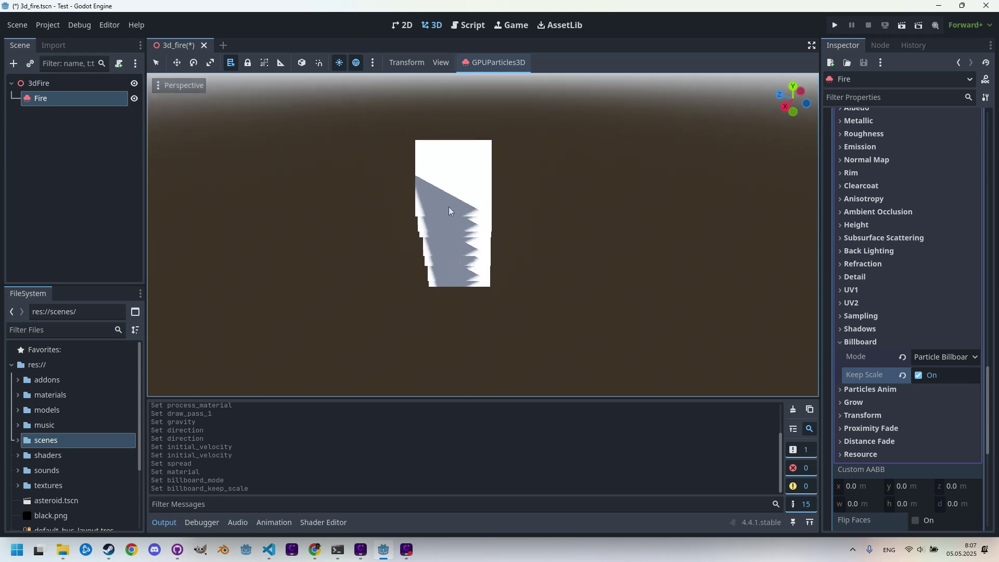
{"action": "middle_click_drag", "start_coordinate": [430, 207], "coordinate": [483, 207]}
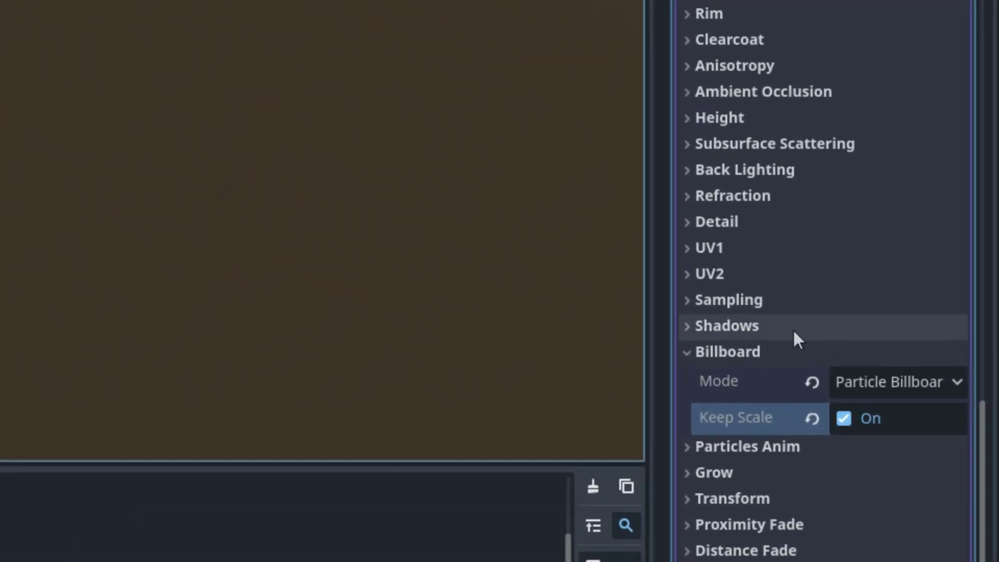
Set the quad material's shading mode to Unshaded and enable Use as Albedo for its vertex color
{"action": "scroll", "coordinate": [905, 329], "scroll_direction": "up", "scroll_amount": 5}
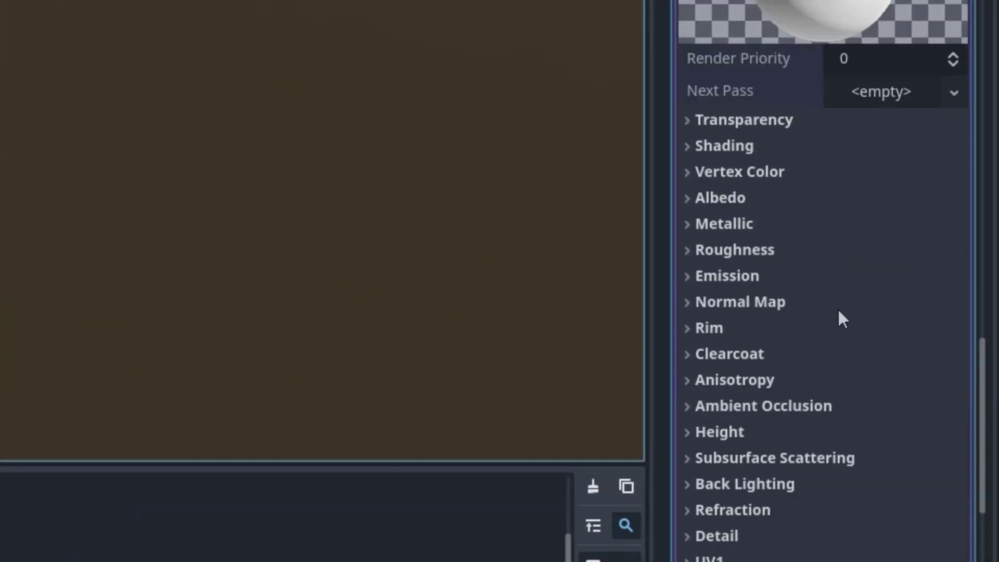
{"action": "left_click", "coordinate": [685, 146]}
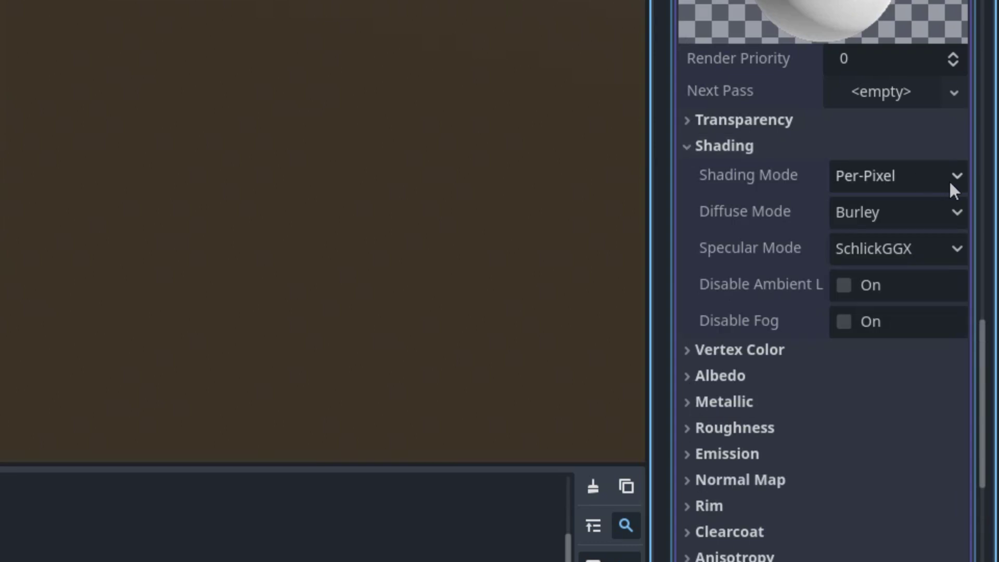
{"action": "left_click", "coordinate": [905, 175]}
{"action": "left_click", "coordinate": [897, 208]}
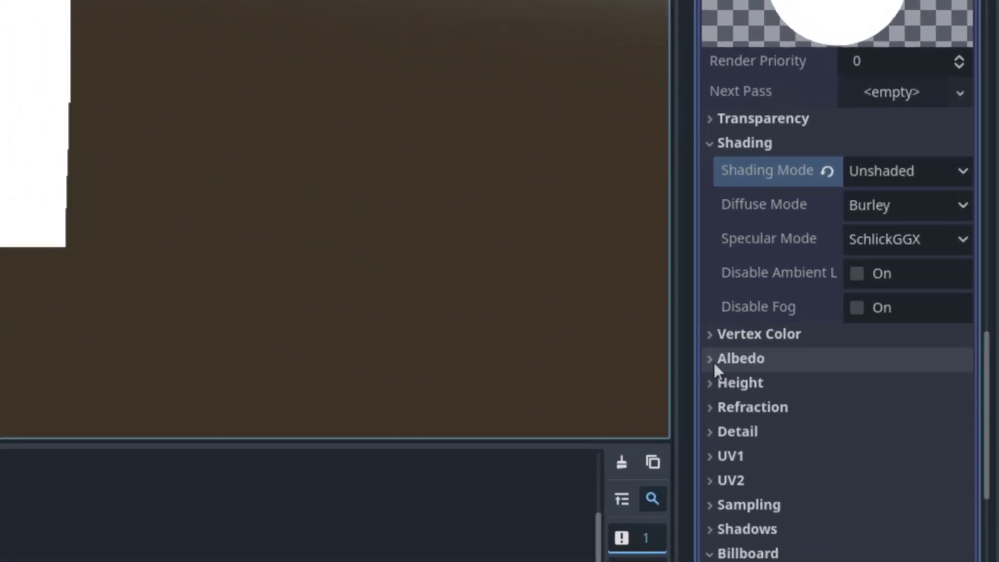
{"action": "left_click", "coordinate": [709, 336]}
{"action": "left_click", "coordinate": [855, 367]}
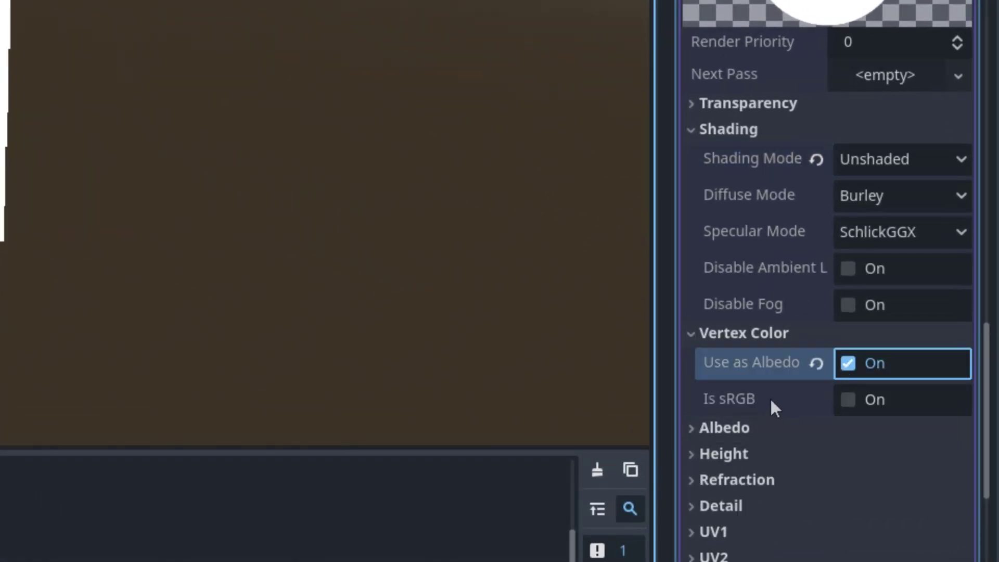
{"action": "mouse_move", "coordinate": [765, 399]}
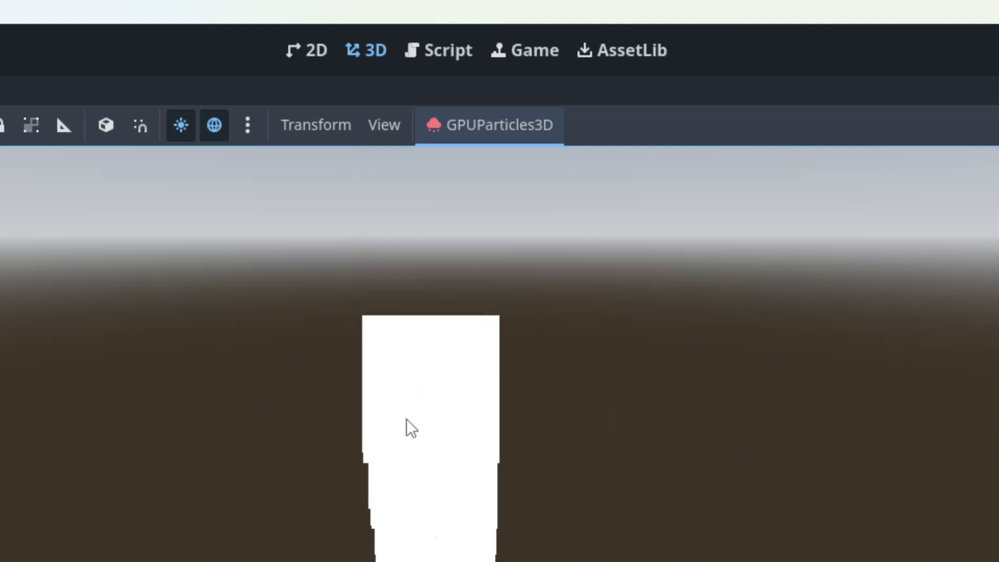
Search the asset library for "kenney" and look through the preview images of the Kenney Particle Pack
{"action": "left_click", "coordinate": [615, 59]}
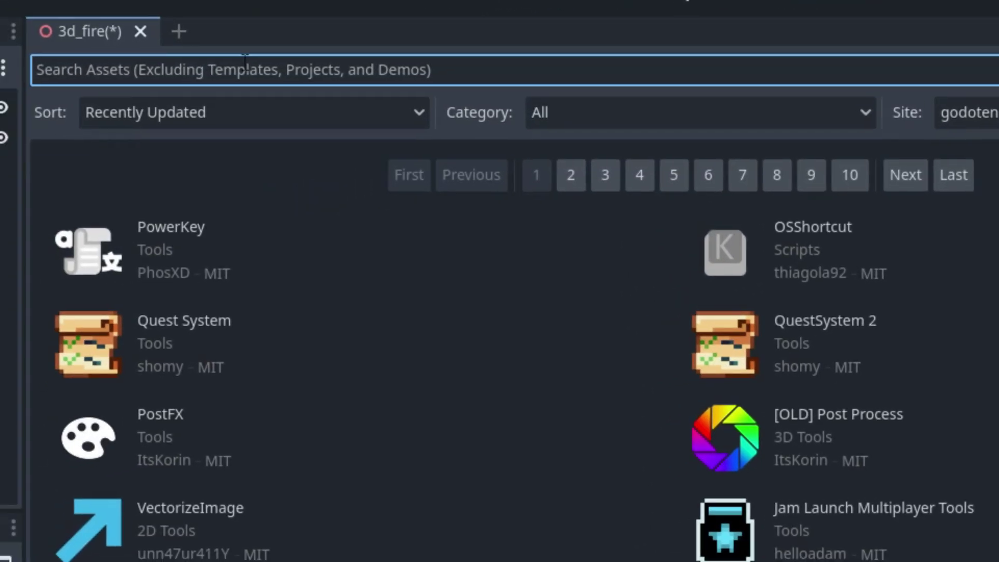
{"action": "type", "text": "ke"}
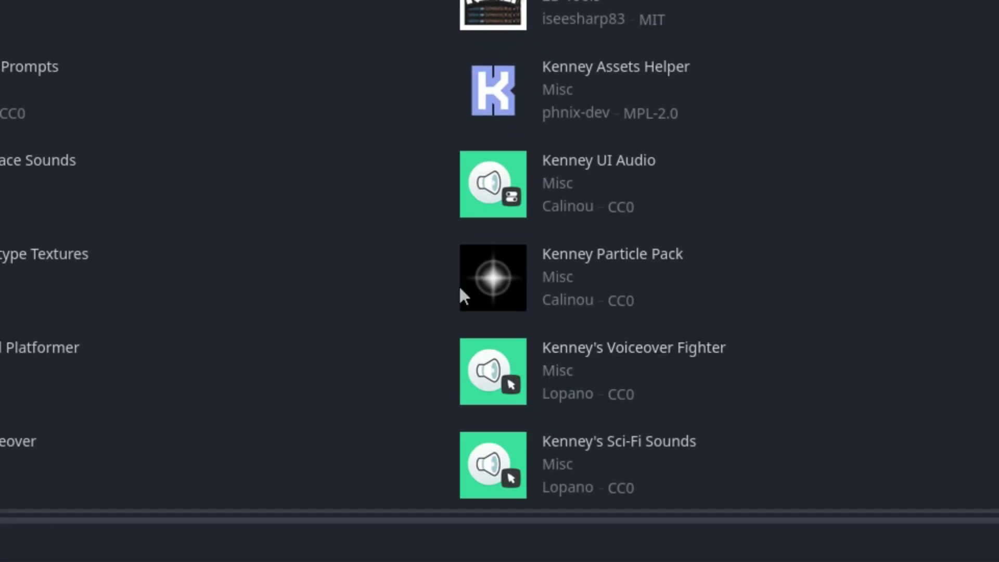
{"action": "left_click", "coordinate": [641, 256]}
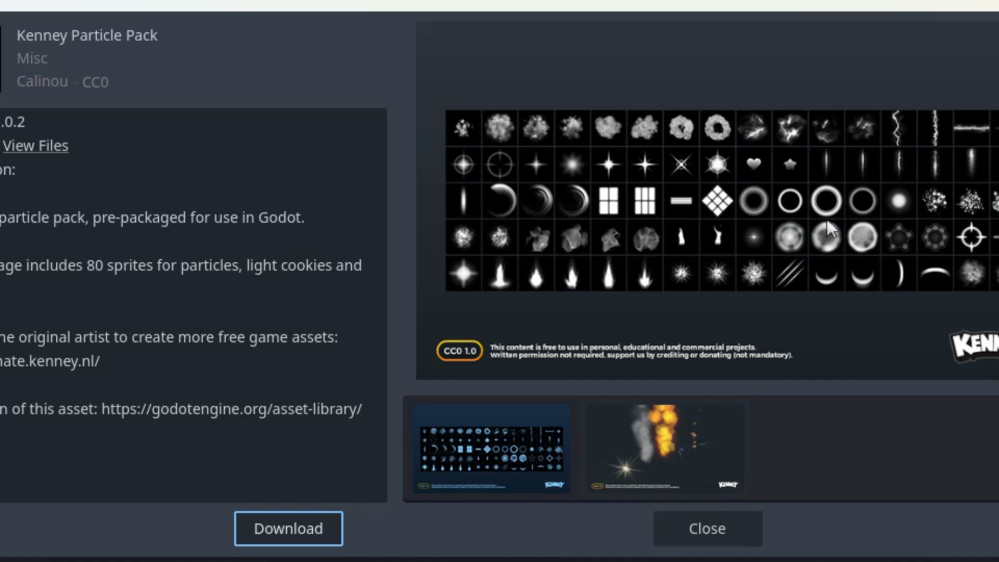
{"action": "left_click", "coordinate": [683, 457]}
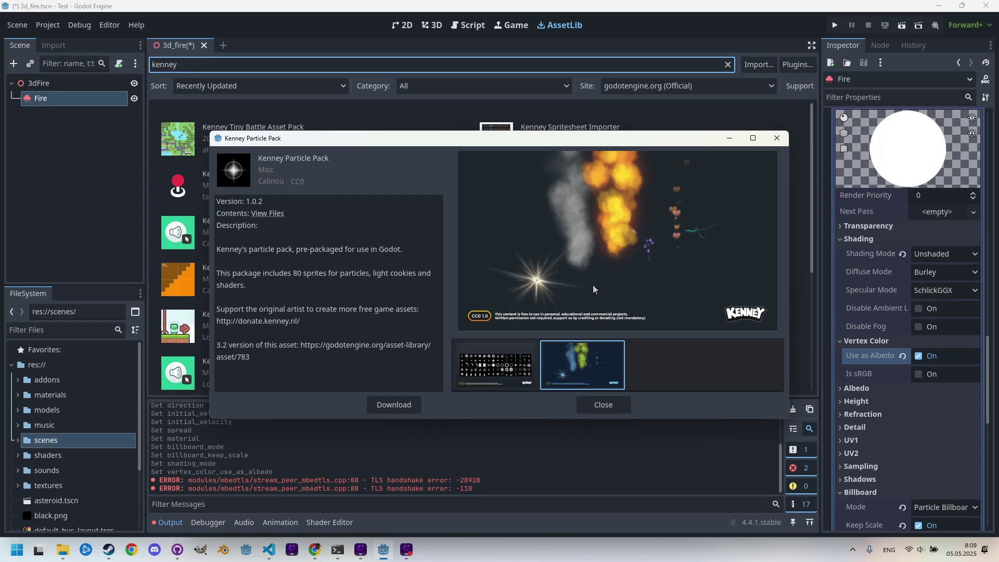
{"action": "left_click", "coordinate": [513, 370]}
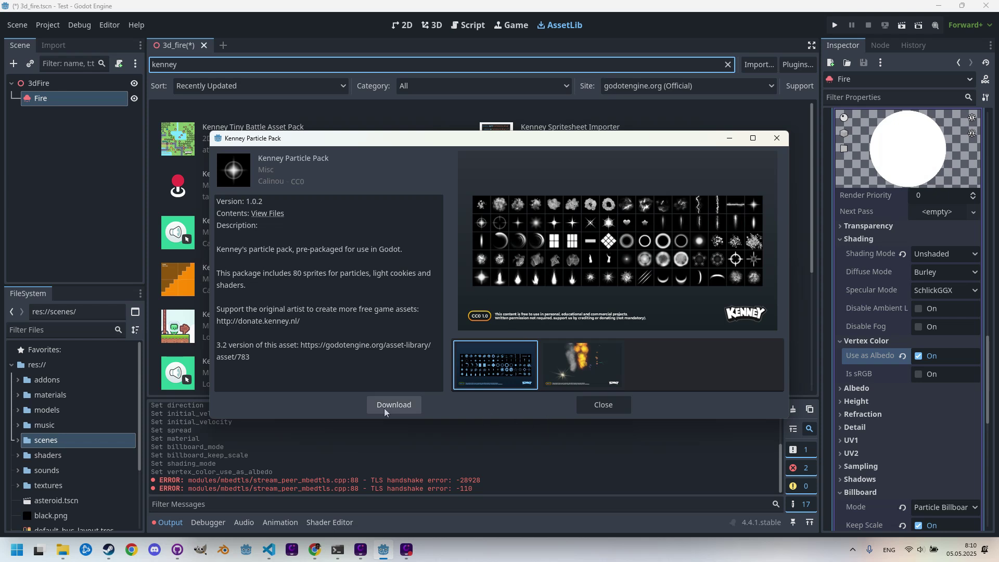
{"action": "left_click", "coordinate": [609, 409]}
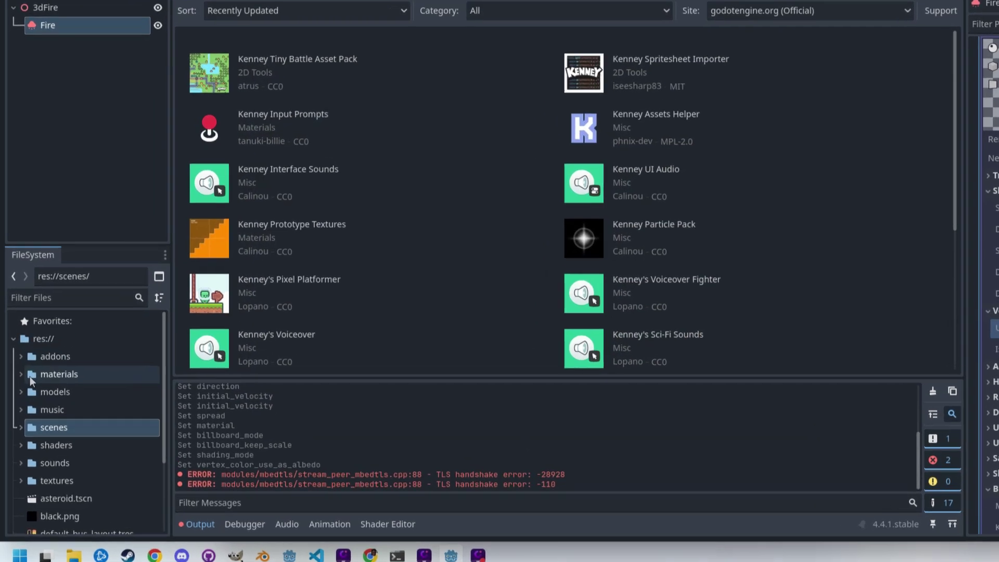
Assign flame_01.png from the kenney_particle_pack addon folder as the albedo texture of the quad material
{"action": "left_click", "coordinate": [18, 379]}
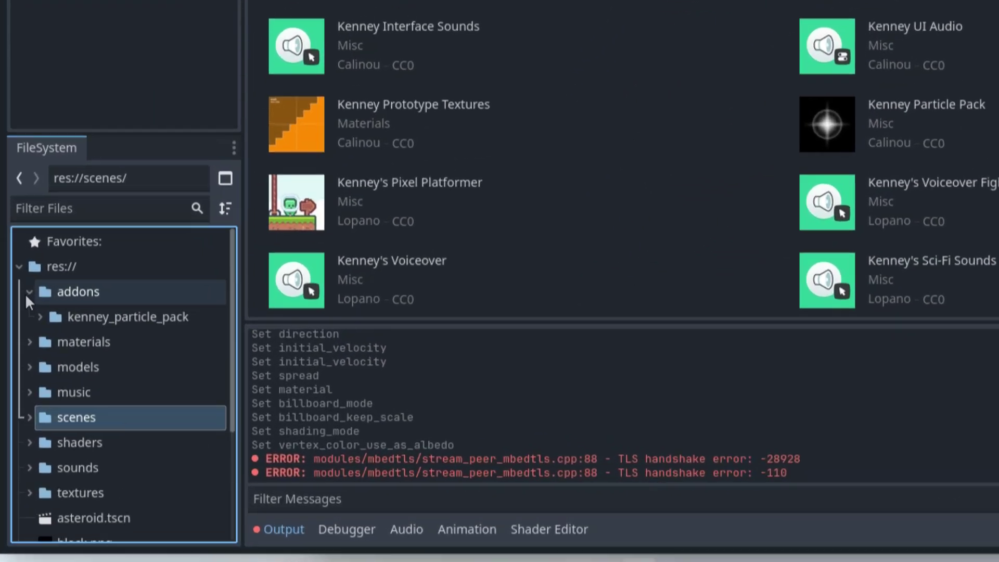
{"action": "left_click", "coordinate": [47, 278]}
{"action": "scroll", "coordinate": [154, 294], "scroll_direction": "down", "scroll_amount": 5}
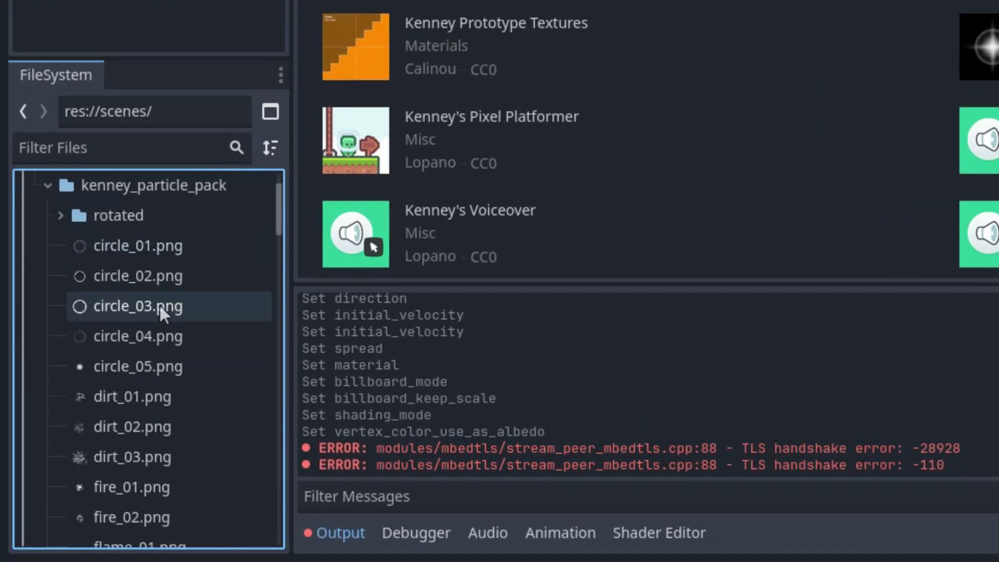
{"action": "scroll", "coordinate": [166, 318], "scroll_direction": "up", "scroll_amount": 2}
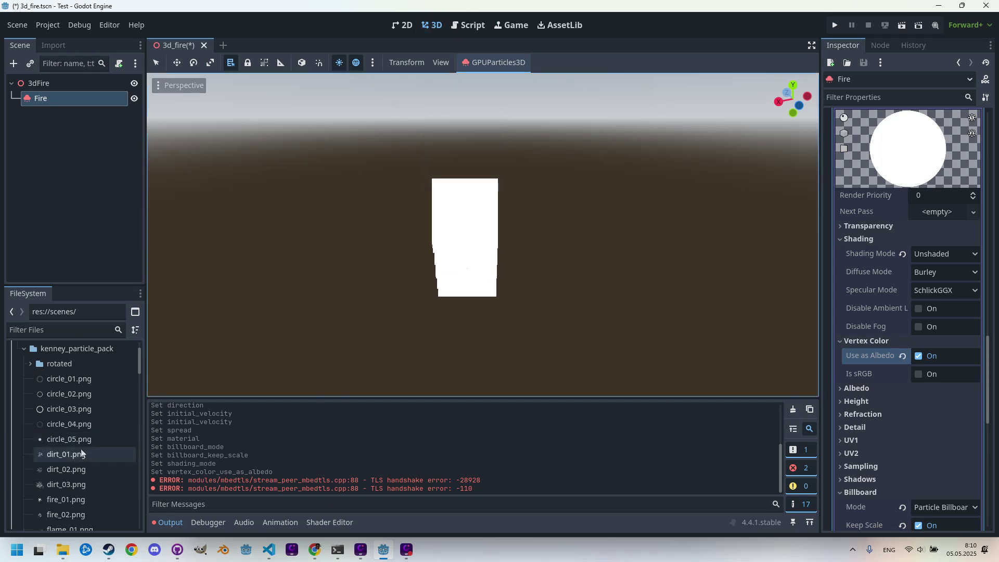
{"action": "scroll", "coordinate": [78, 432], "scroll_direction": "down", "scroll_amount": 5}
{"action": "scroll", "coordinate": [86, 426], "scroll_direction": "up", "scroll_amount": 2}
{"action": "left_click", "coordinate": [77, 413]}
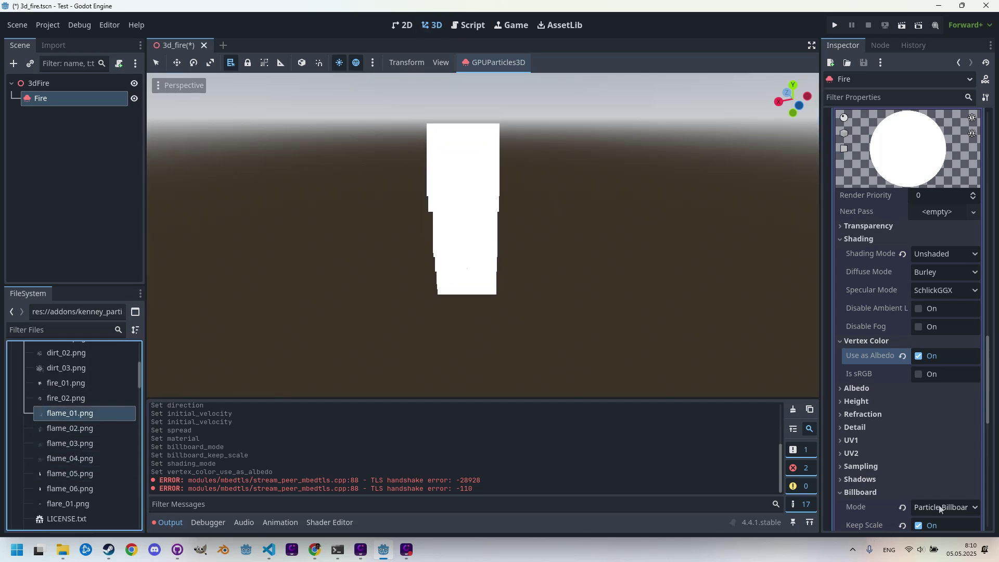
{"action": "left_click", "coordinate": [841, 387]}
{"action": "scroll", "coordinate": [840, 385], "scroll_direction": "down", "scroll_amount": 2}
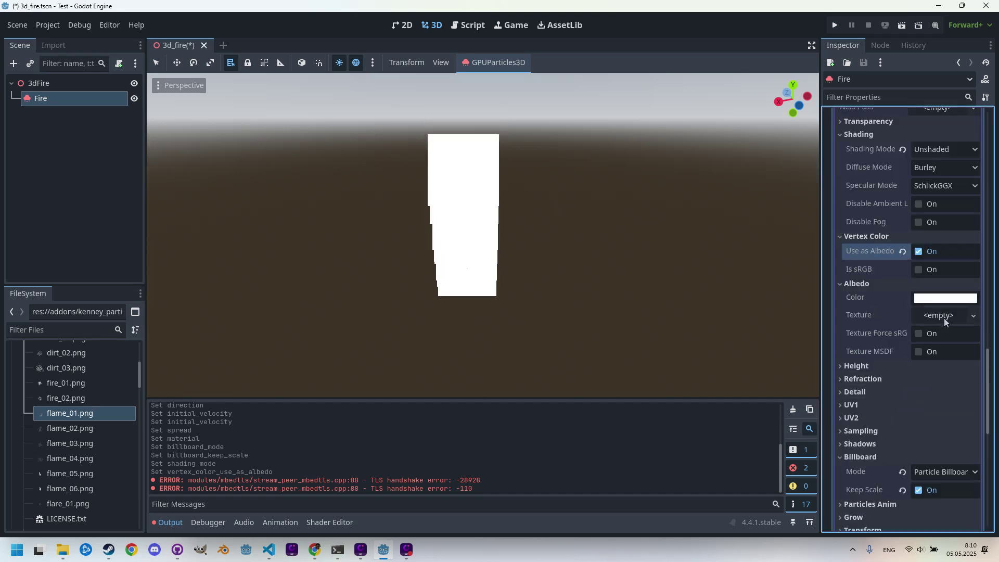
{"action": "left_click_drag", "start_coordinate": [135, 448], "coordinate": [996, 470]}
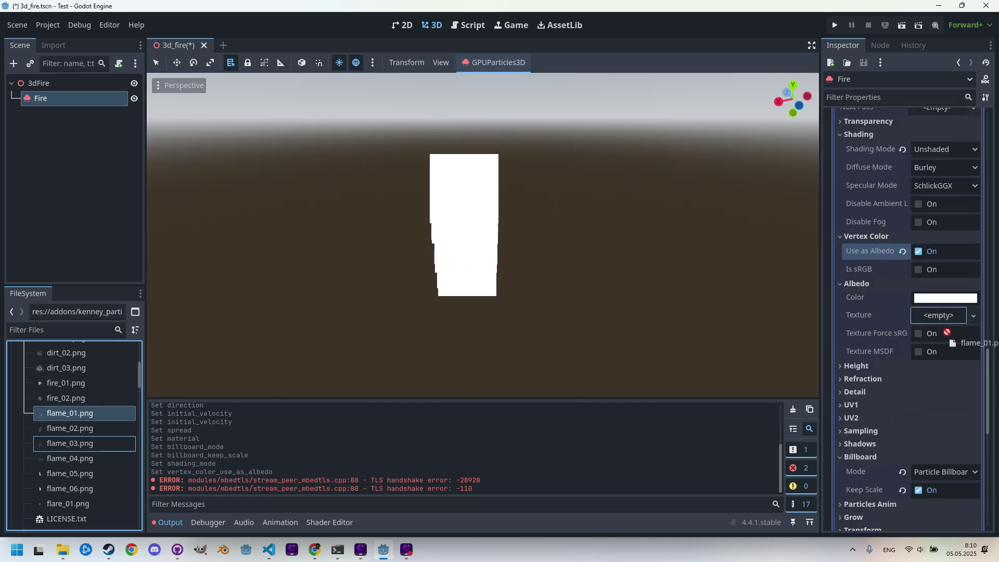
{"action": "left_click_drag", "start_coordinate": [946, 330], "coordinate": [941, 314]}
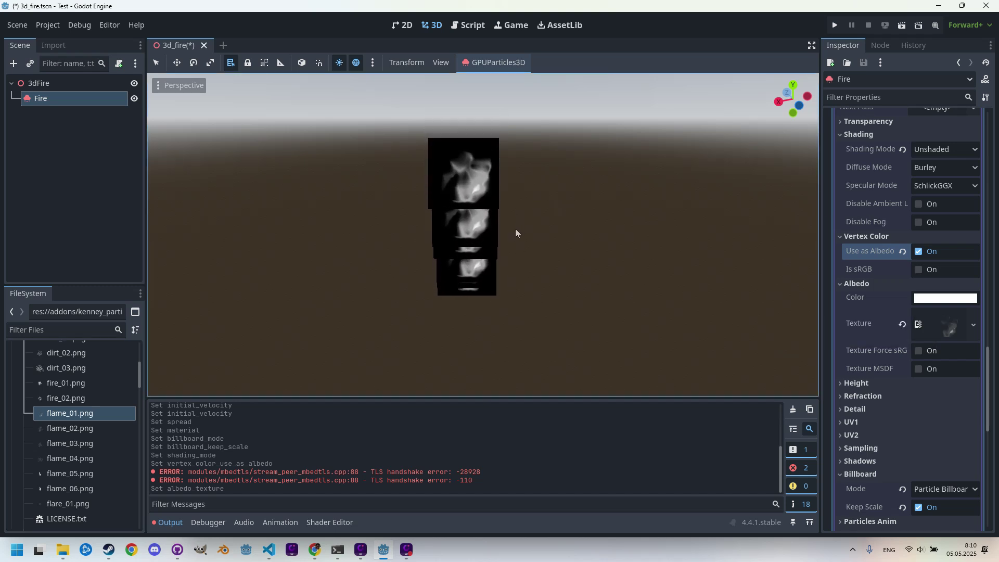
Set the quad material's transparency to Alpha and its blend mode to Add
{"action": "scroll", "coordinate": [896, 382], "scroll_direction": "up", "scroll_amount": 3}
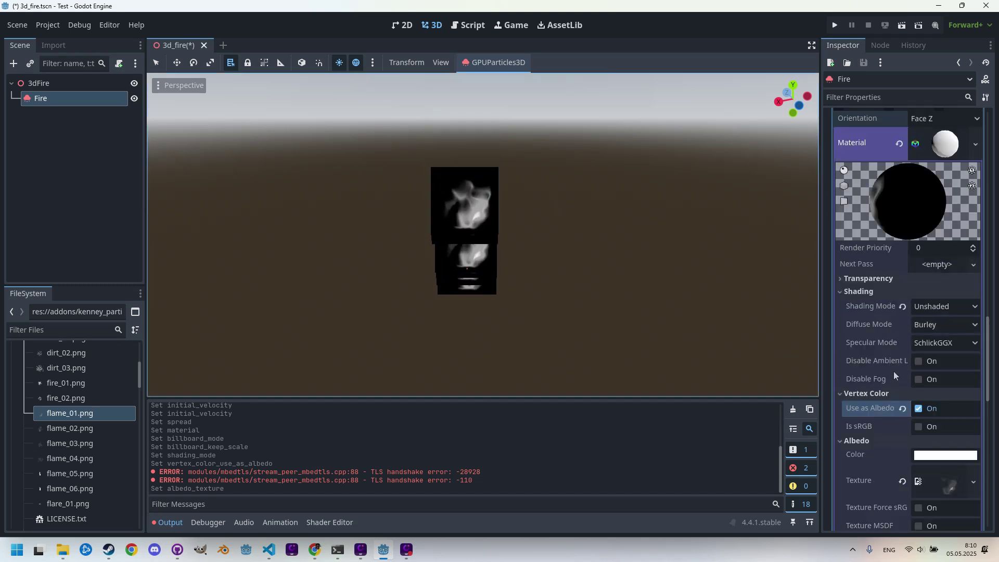
{"action": "left_click", "coordinate": [840, 279]}
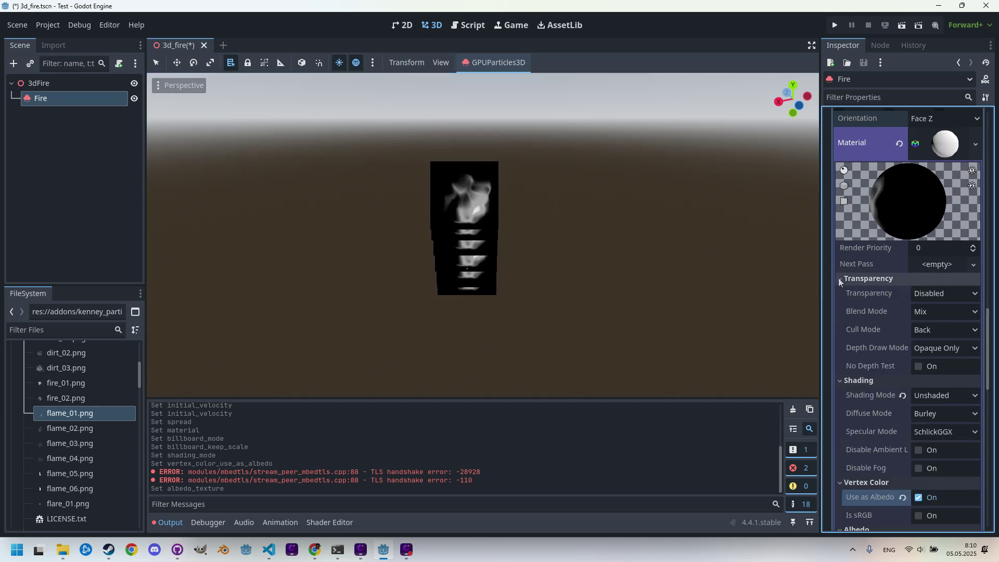
{"action": "left_click", "coordinate": [929, 295]}
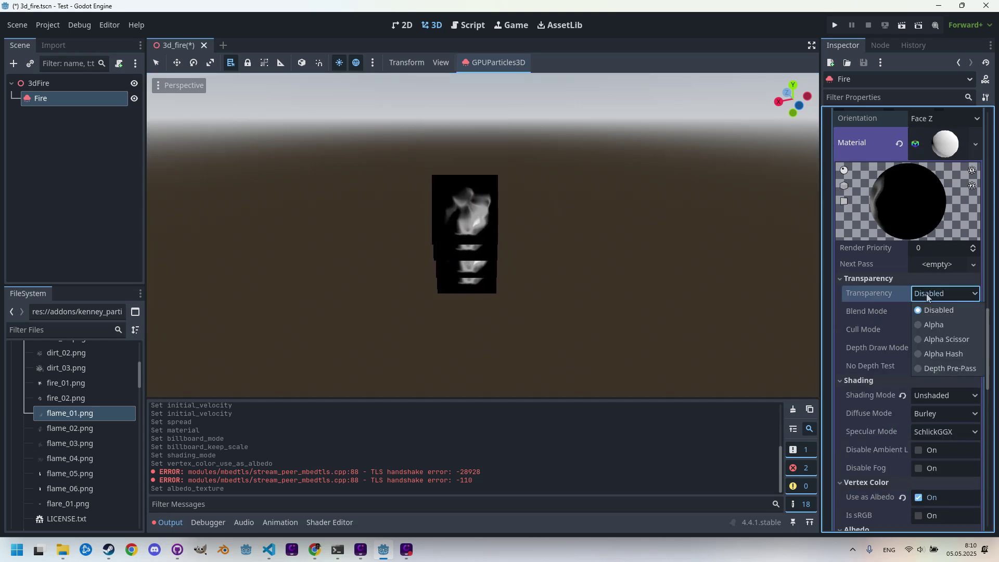
{"action": "left_click", "coordinate": [942, 327]}
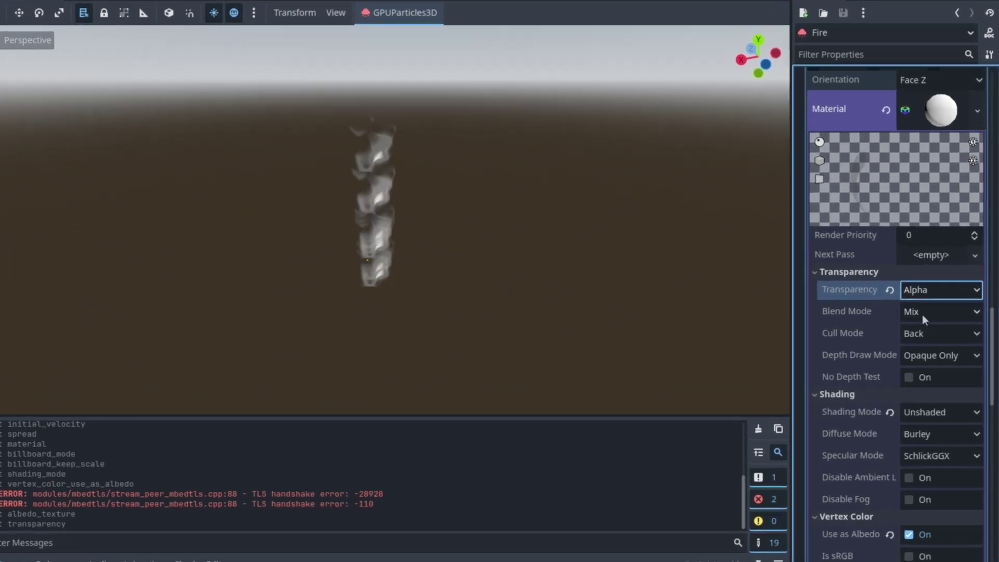
{"action": "left_click", "coordinate": [929, 312]}
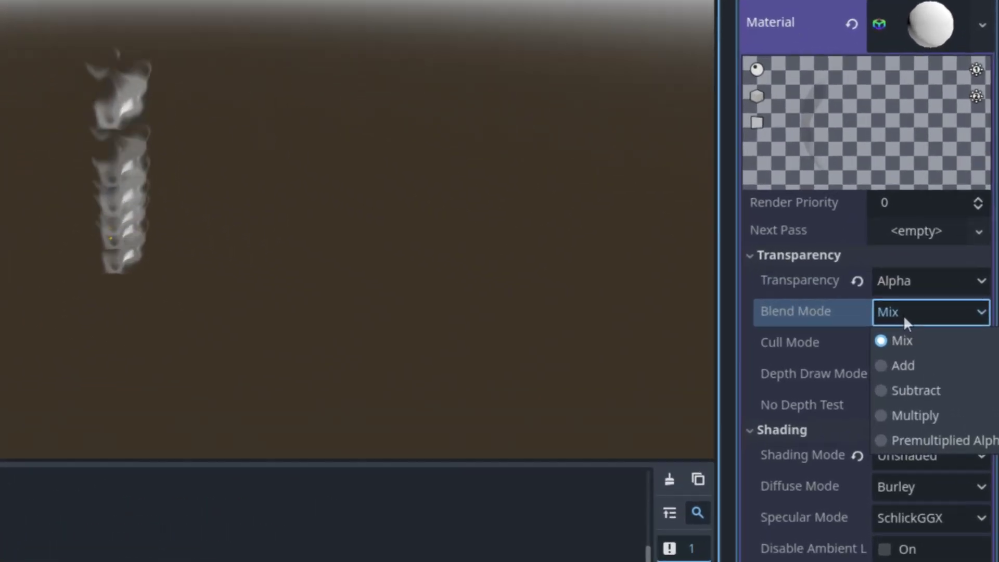
{"action": "left_click", "coordinate": [903, 366]}
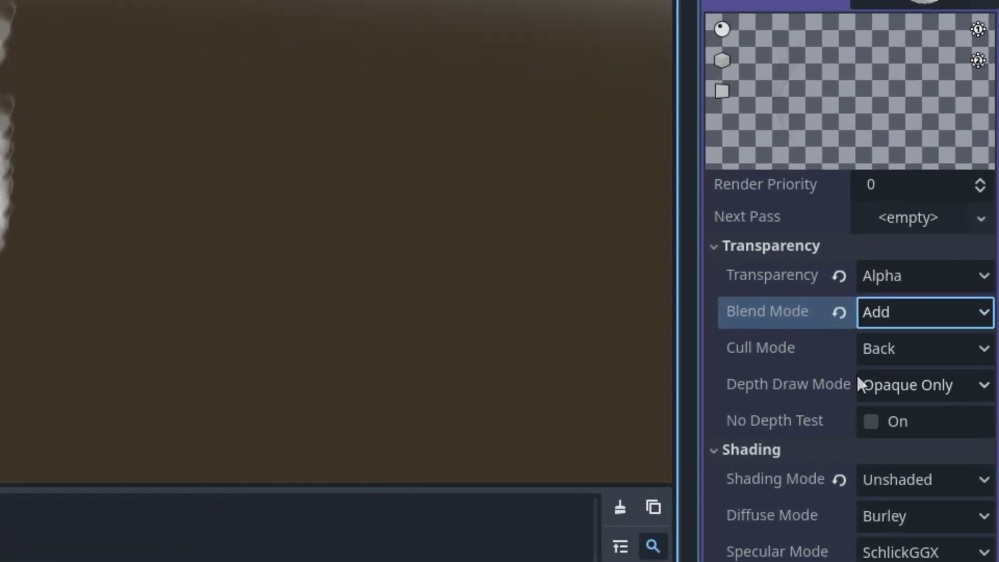
{"action": "mouse_move", "coordinate": [843, 336]}
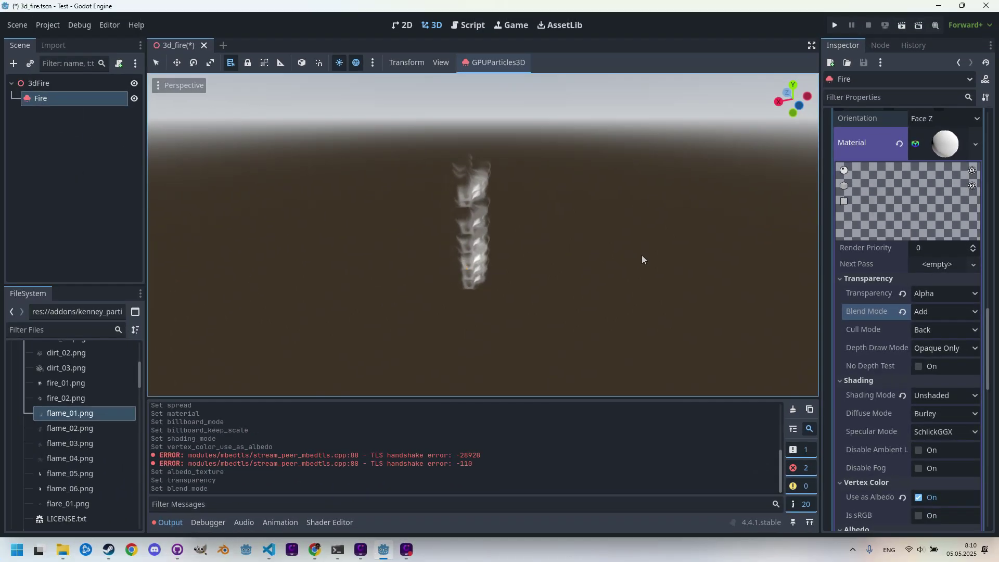
Set the spawn angle in the process material to a minimum of -180° and a maximum of 180°
{"action": "scroll", "coordinate": [603, 239], "scroll_direction": "up", "scroll_amount": 3}
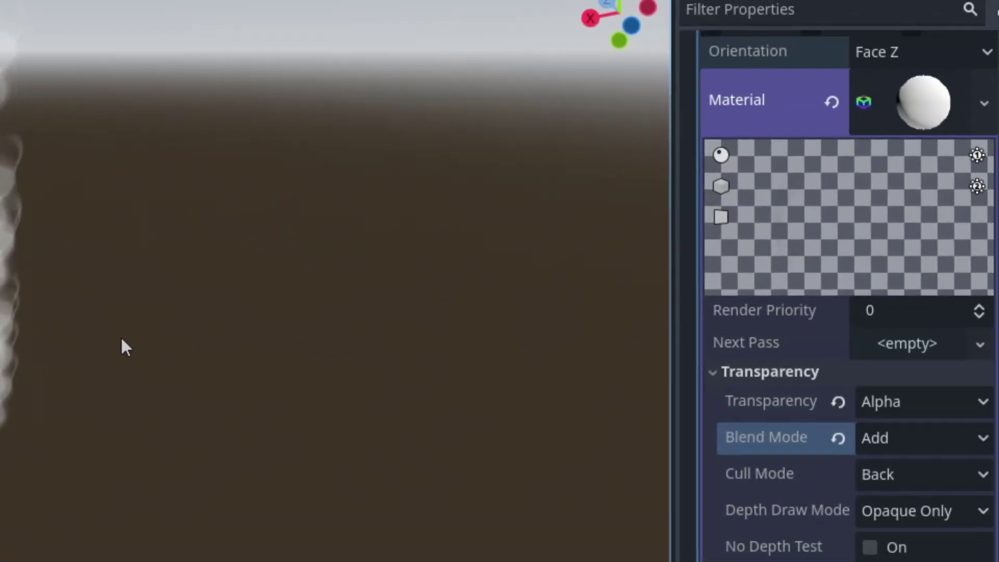
{"action": "scroll", "coordinate": [820, 532], "scroll_direction": "up", "scroll_amount": 15}
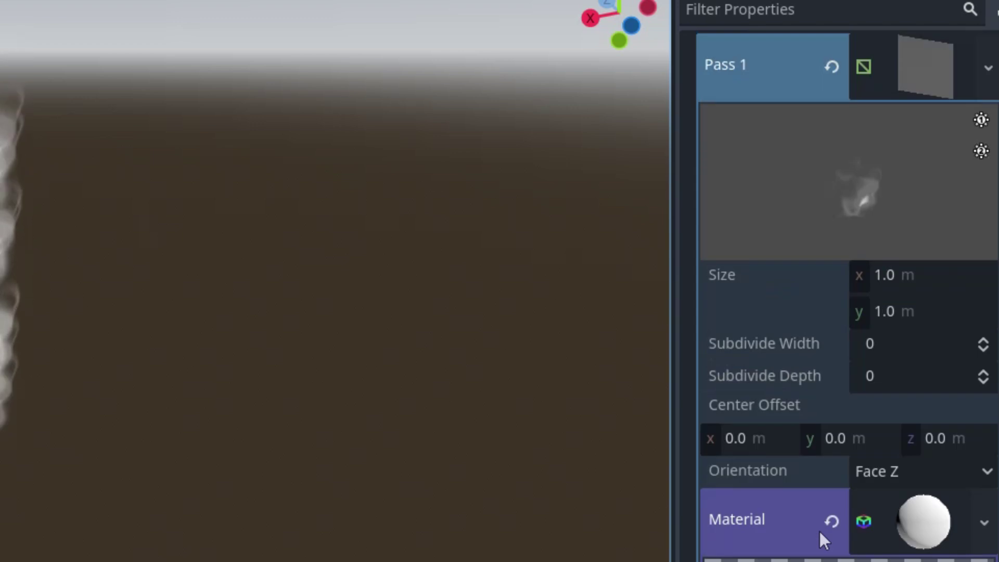
{"action": "scroll", "coordinate": [838, 518], "scroll_direction": "down", "scroll_amount": 5}
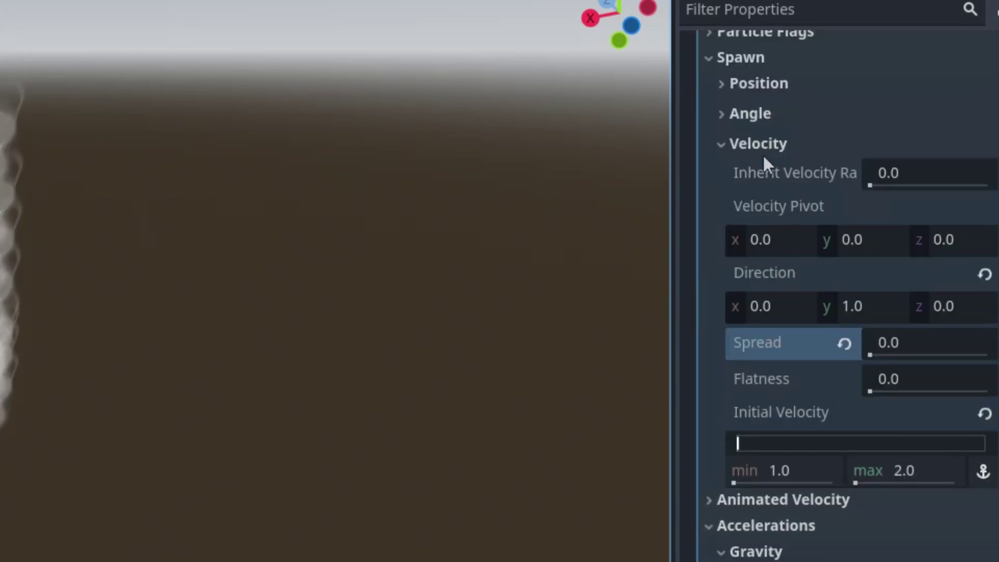
{"action": "scroll", "coordinate": [777, 118], "scroll_direction": "up", "scroll_amount": 3}
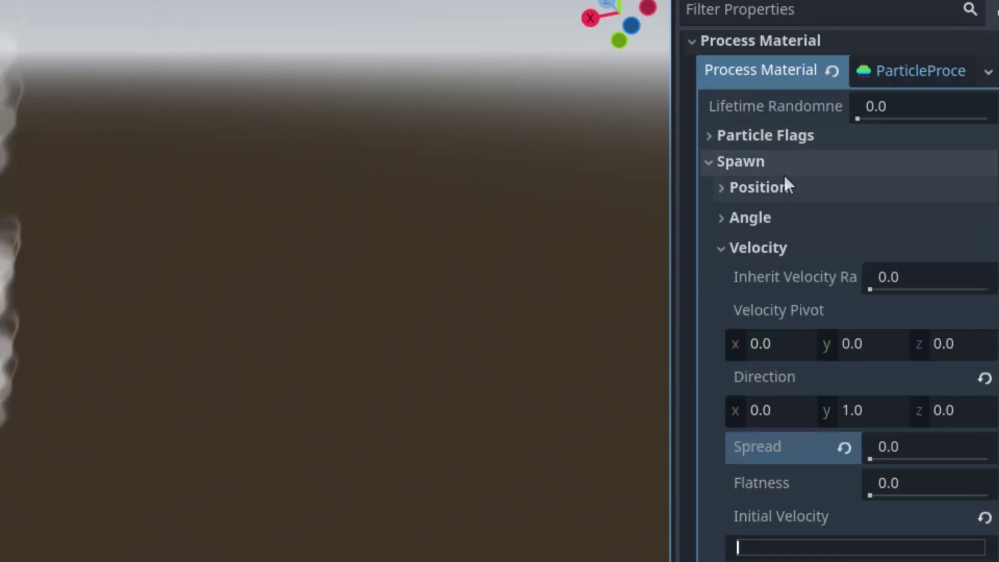
{"action": "left_click", "coordinate": [722, 223]}
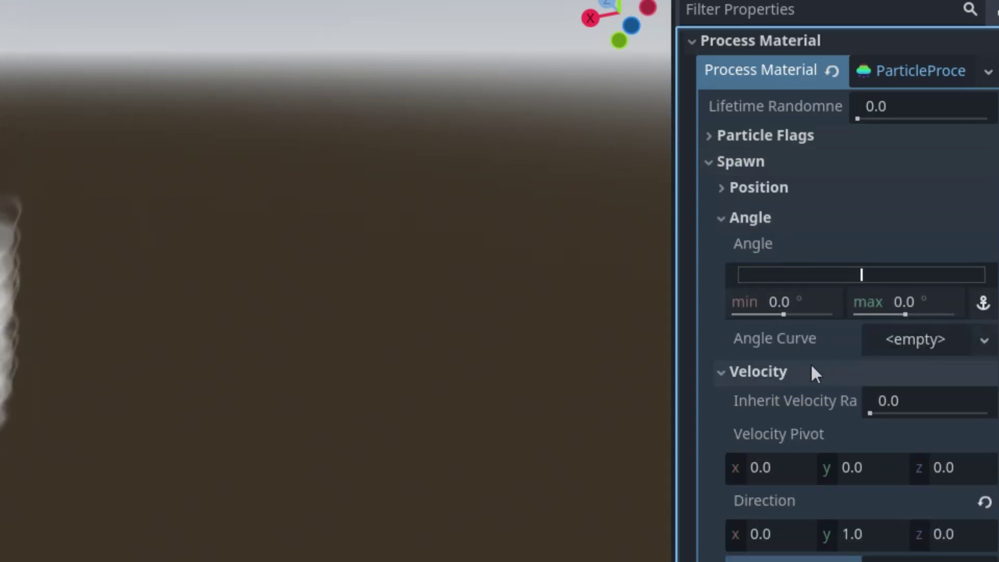
{"action": "left_click", "coordinate": [788, 303]}
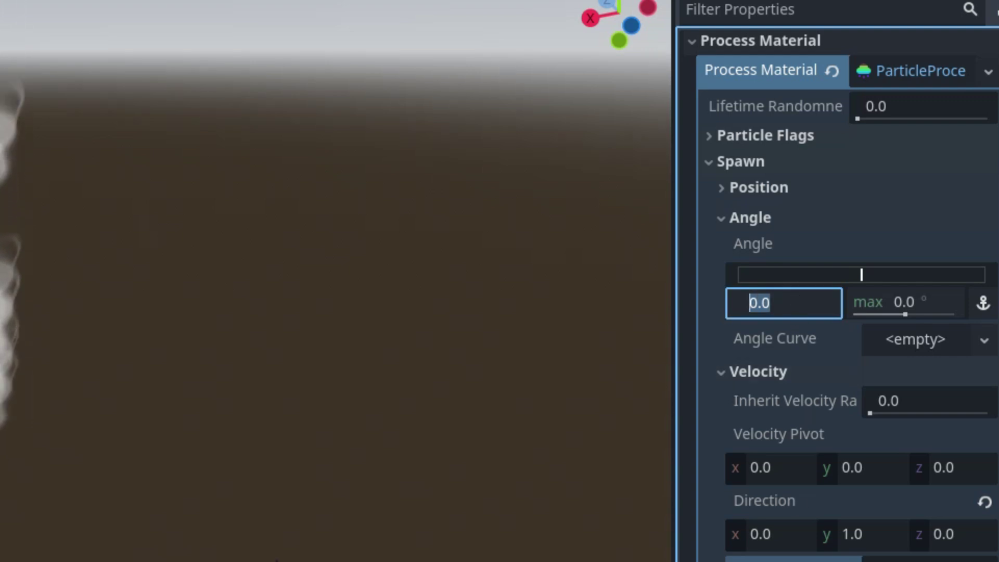
{"action": "type", "text": "-180"}
{"action": "key", "text": "Tab"}
{"action": "type", "text": "180"}
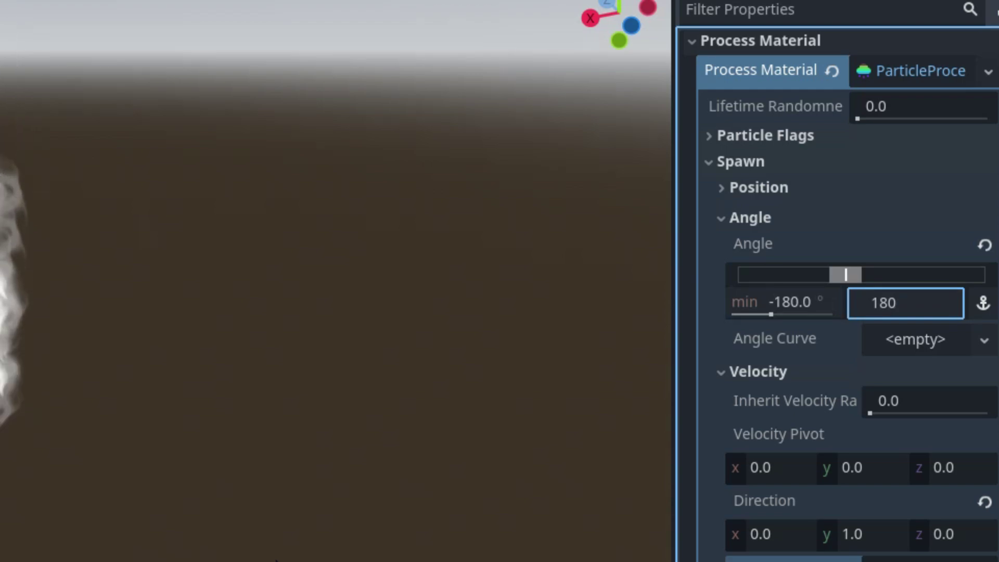
{"action": "key", "text": "Return"}
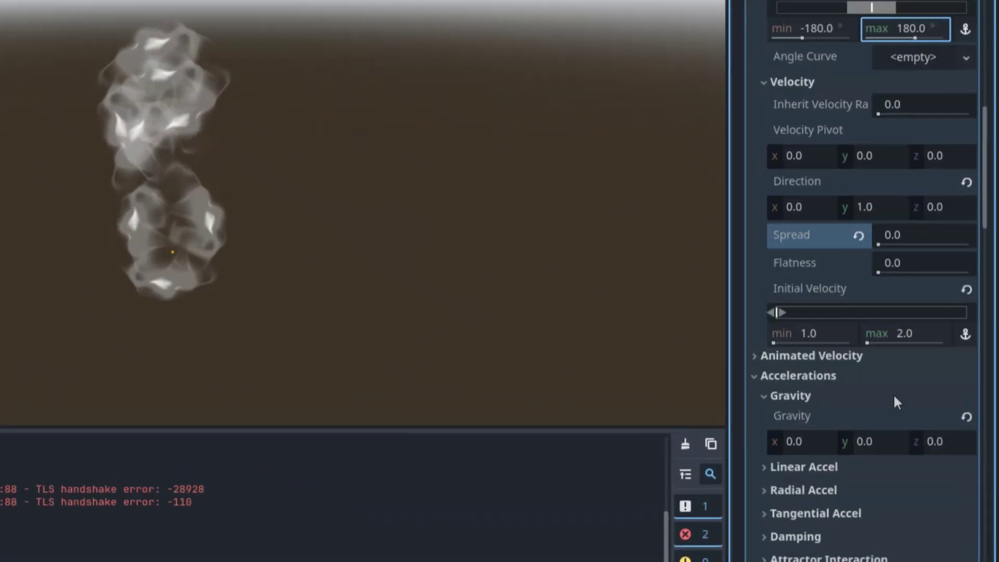
Set the animated angular velocity of the particles to a minimum of -180 and a maximum of 180
{"action": "left_click", "coordinate": [755, 356]}
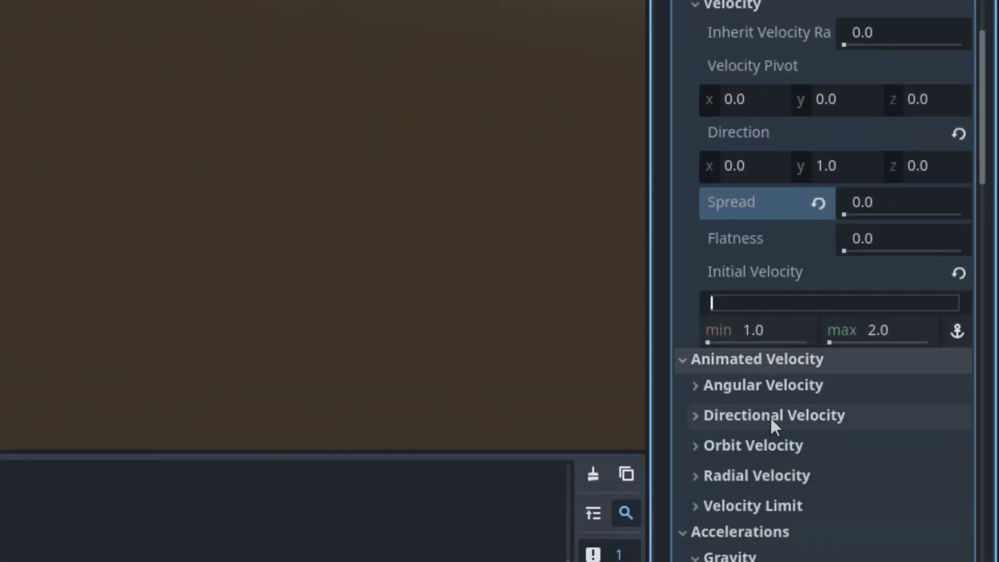
{"action": "scroll", "coordinate": [770, 416], "scroll_direction": "down", "scroll_amount": 2}
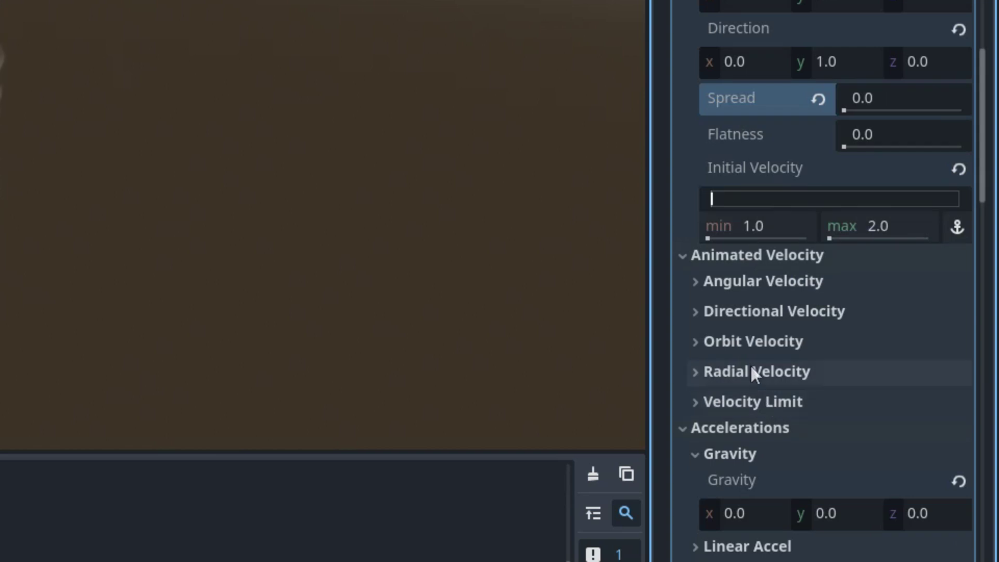
{"action": "left_click", "coordinate": [691, 293]}
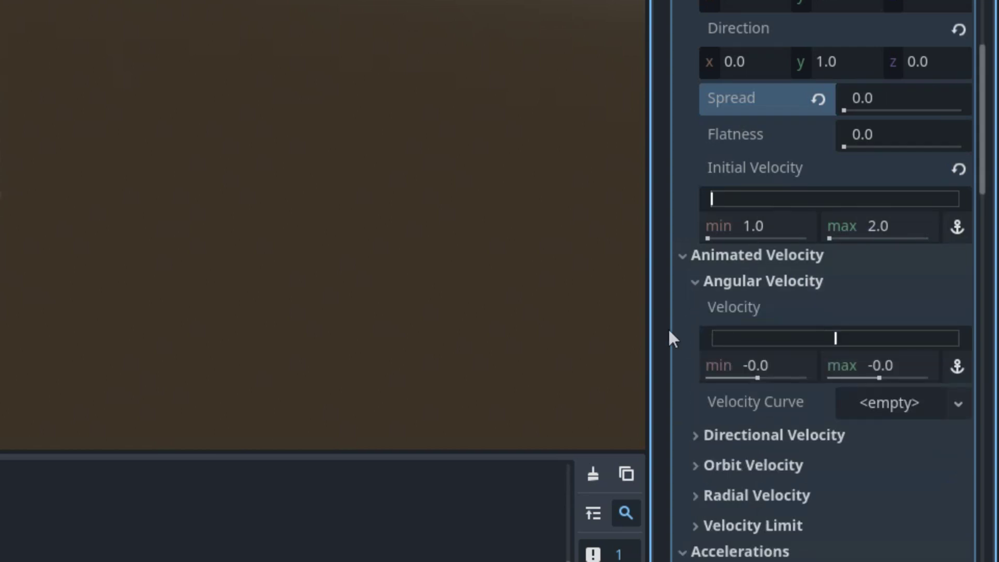
{"action": "left_click", "coordinate": [764, 364]}
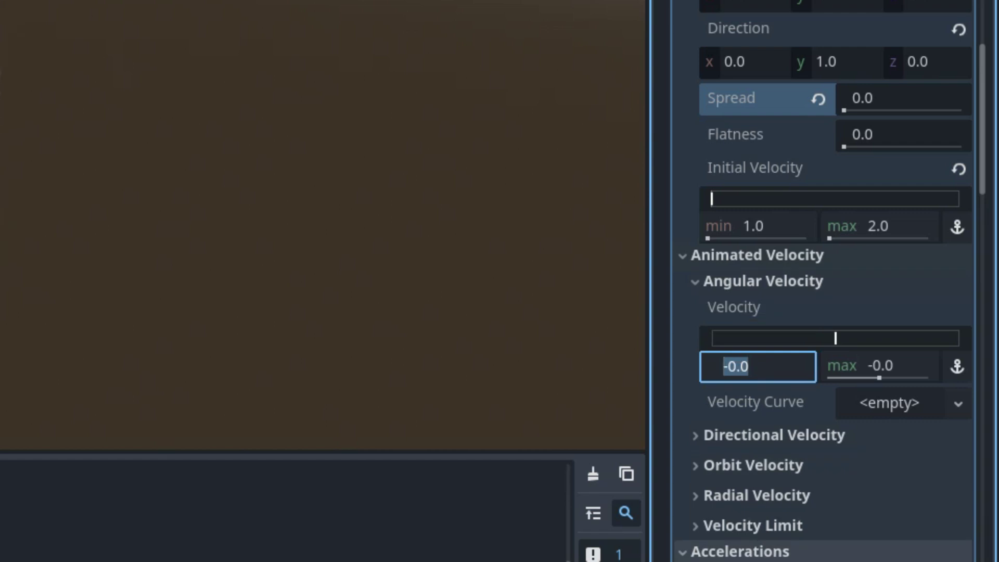
{"action": "key", "text": "Tab"}
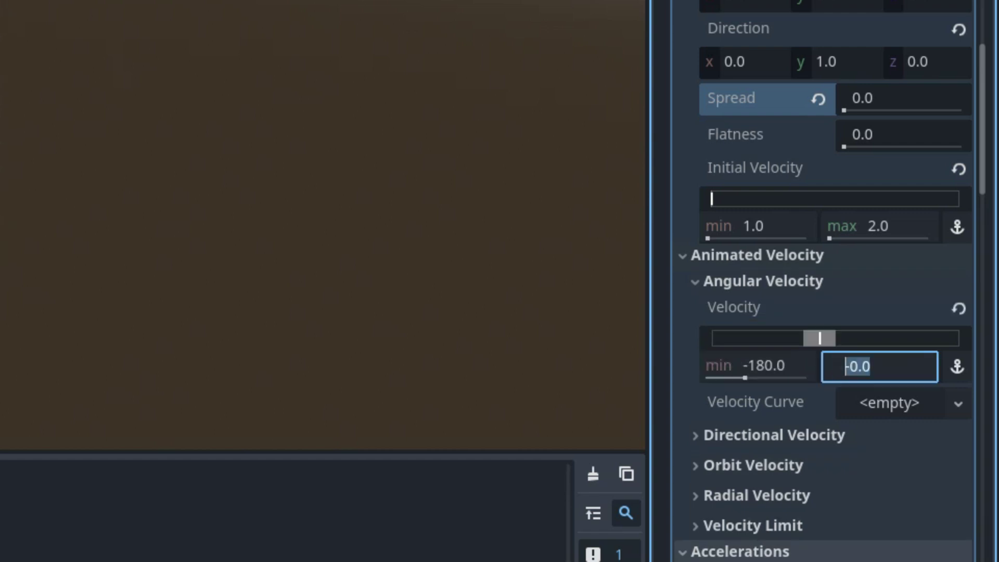
{"action": "key", "text": "Return"}
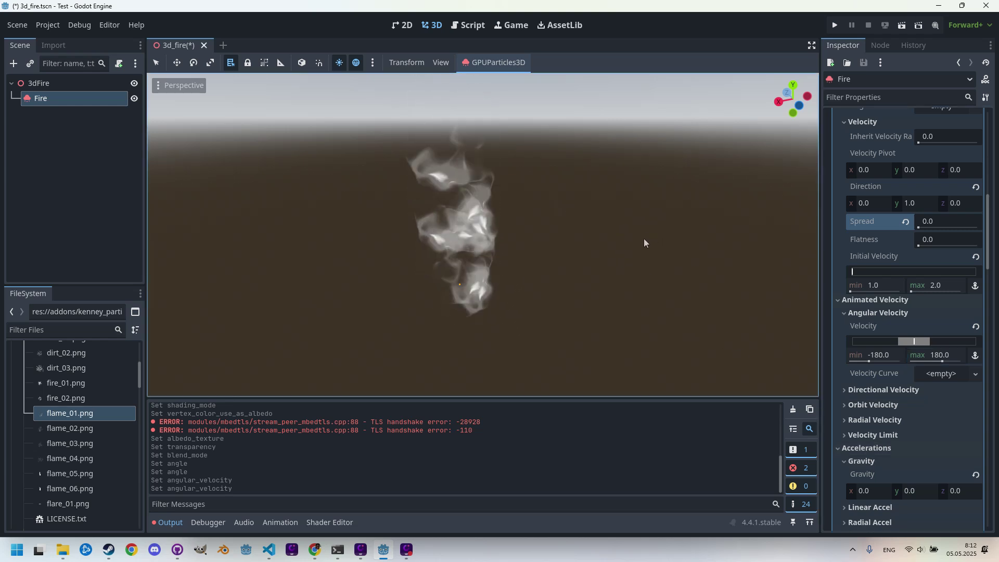
Set the Fire particle amount to 500 and its time randomness to 1.0
{"action": "scroll", "coordinate": [964, 148], "scroll_direction": "up", "scroll_amount": 10}
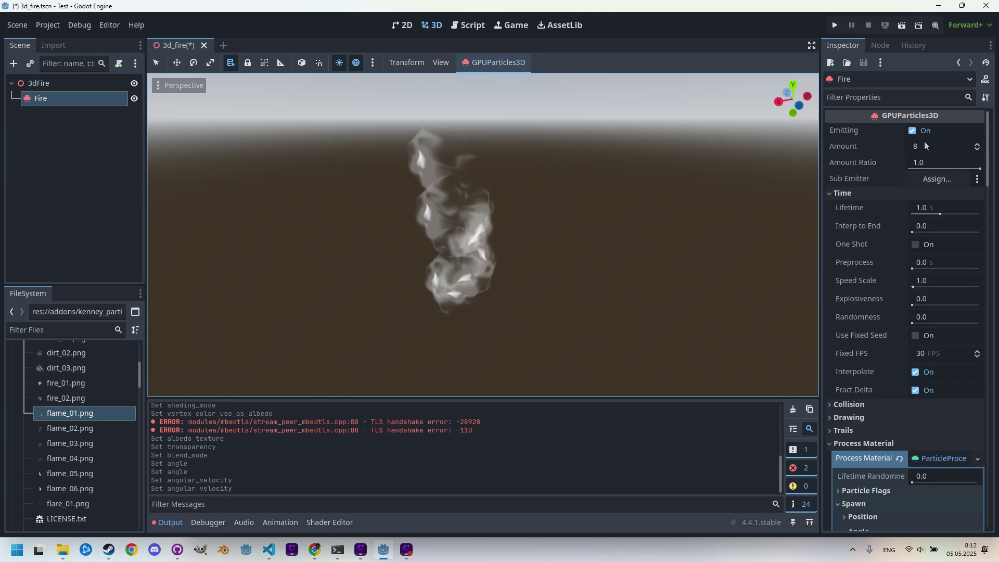
{"action": "left_click", "coordinate": [924, 145]}
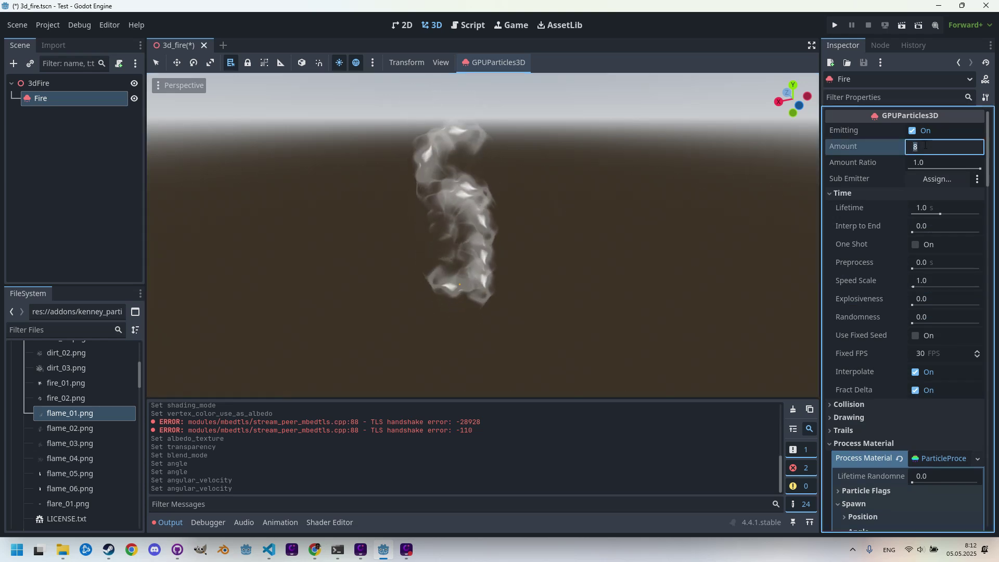
{"action": "type", "text": "500"}
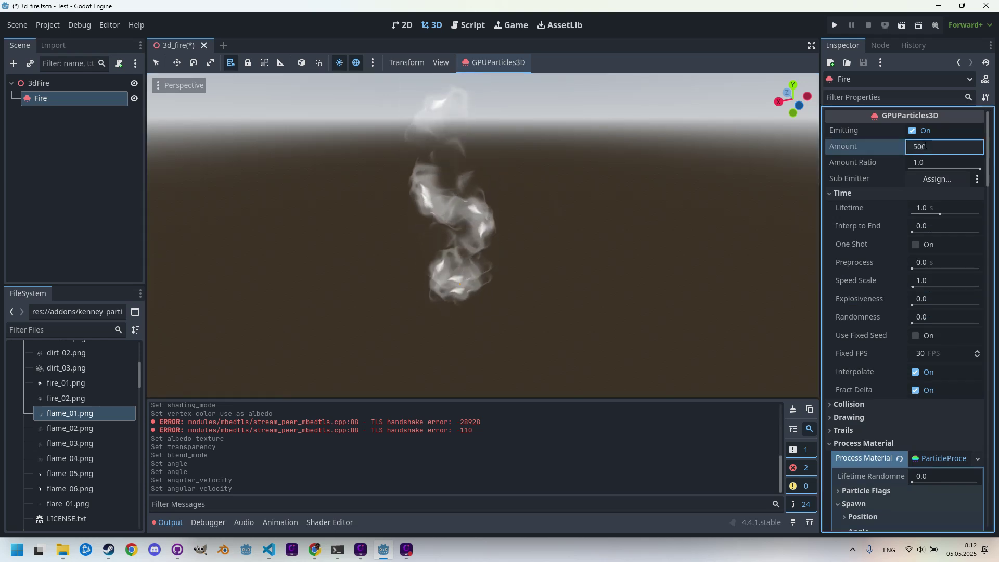
{"action": "key", "text": "Return"}
{"action": "scroll", "coordinate": [637, 245], "scroll_direction": "down", "scroll_amount": 2}
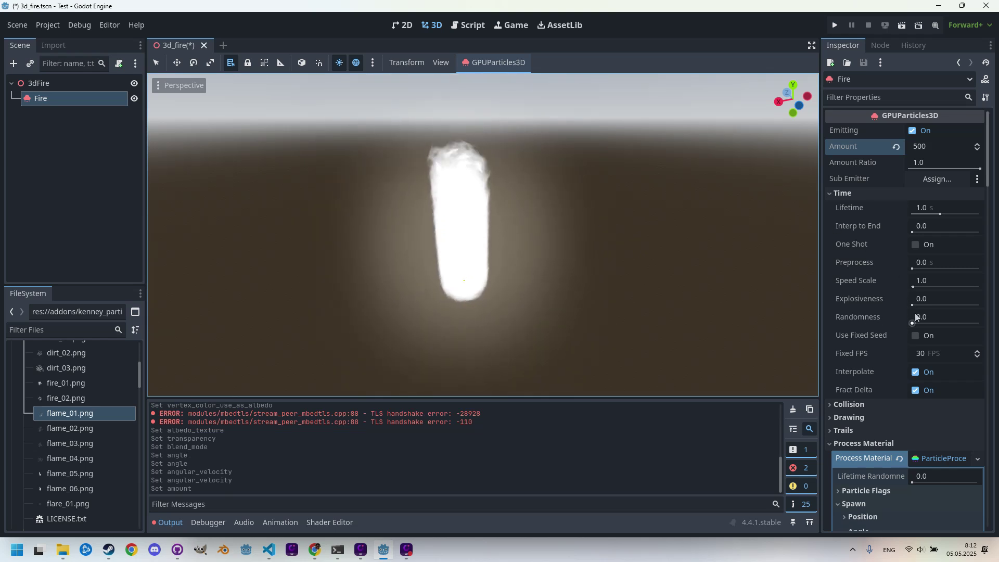
{"action": "left_click_drag", "start_coordinate": [917, 324], "coordinate": [980, 324]}
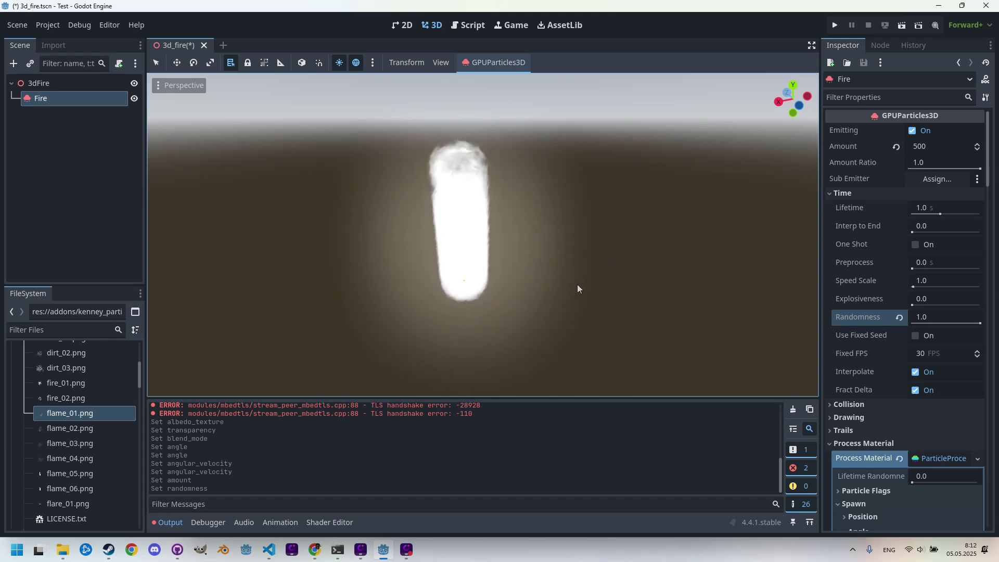
Collapse the Spawn, Animated Velocity and Accelerations sections of the Fire process material
{"action": "scroll", "coordinate": [910, 375], "scroll_direction": "down", "scroll_amount": 7}
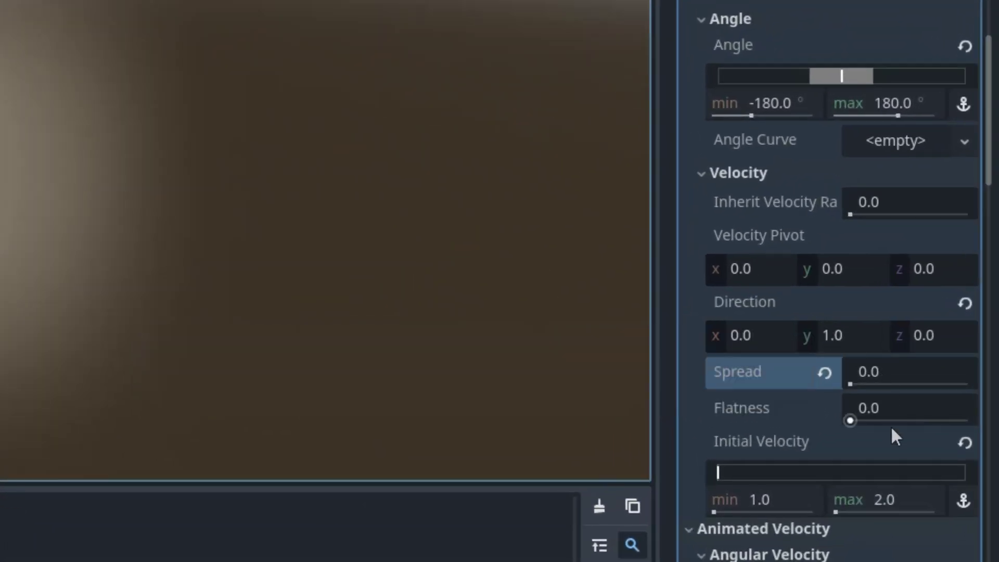
{"action": "scroll", "coordinate": [870, 439], "scroll_direction": "down", "scroll_amount": 10}
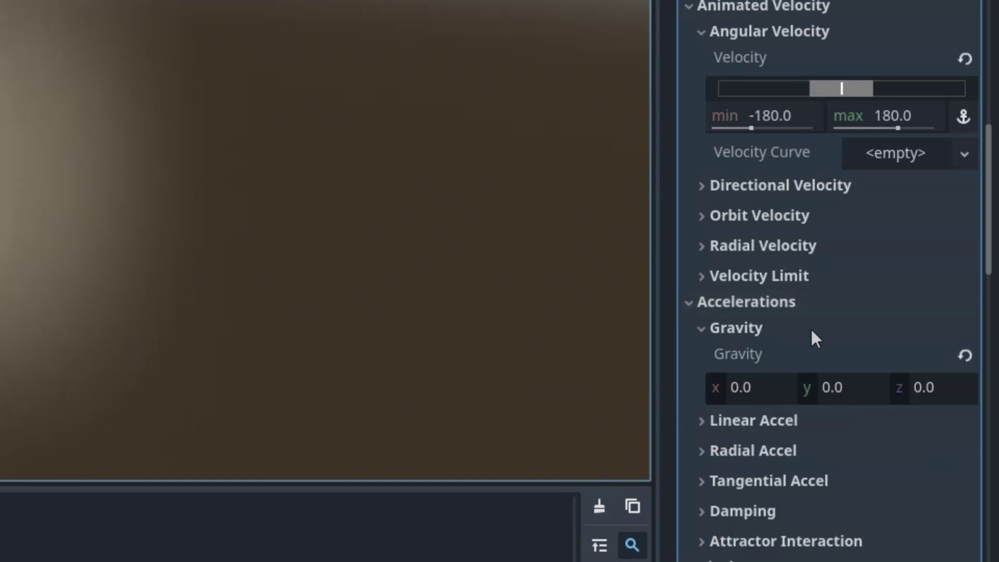
{"action": "scroll", "coordinate": [819, 336], "scroll_direction": "down", "scroll_amount": 4}
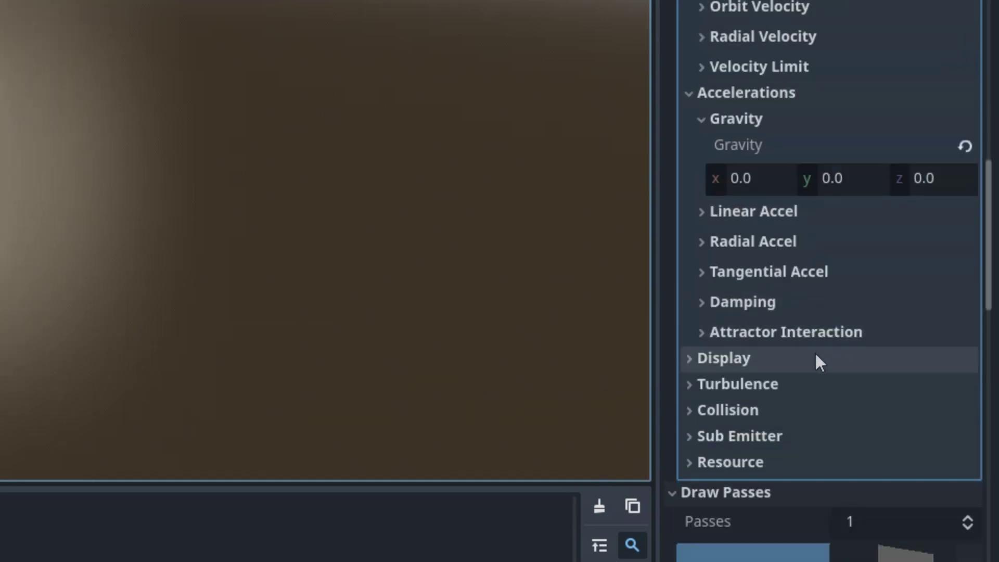
{"action": "scroll", "coordinate": [811, 453], "scroll_direction": "up", "scroll_amount": 5}
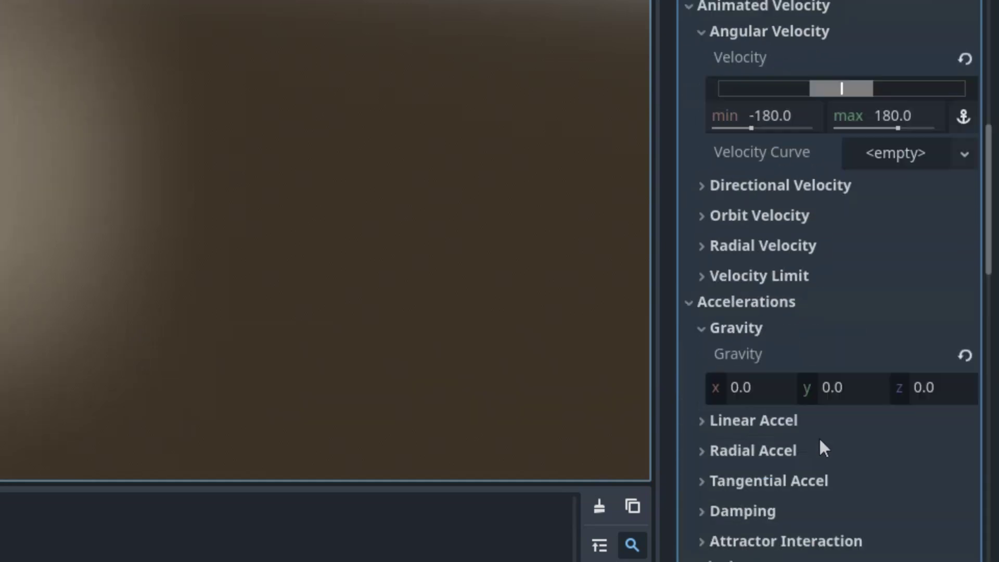
{"action": "scroll", "coordinate": [801, 416], "scroll_direction": "up", "scroll_amount": 8}
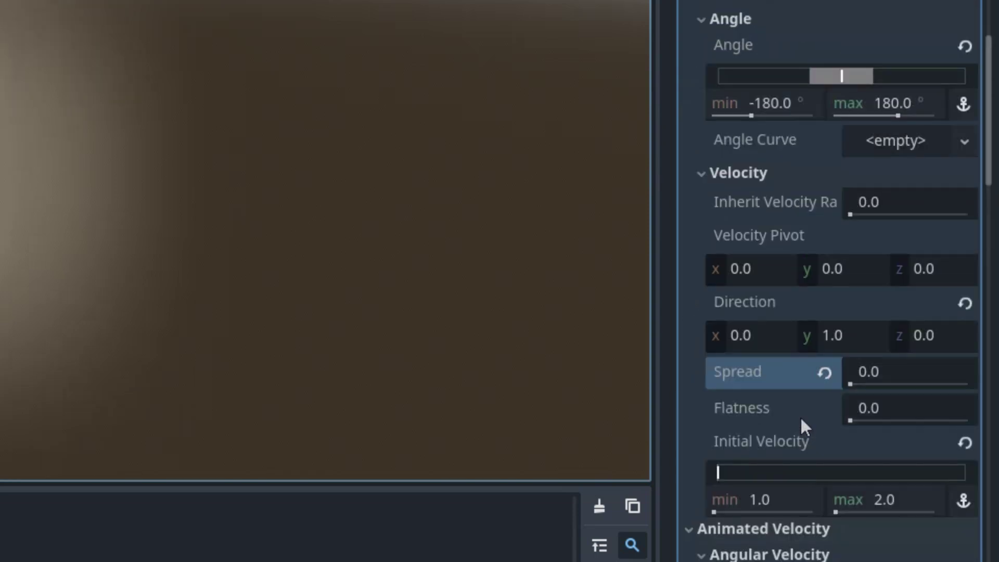
{"action": "scroll", "coordinate": [793, 410], "scroll_direction": "up", "scroll_amount": 4}
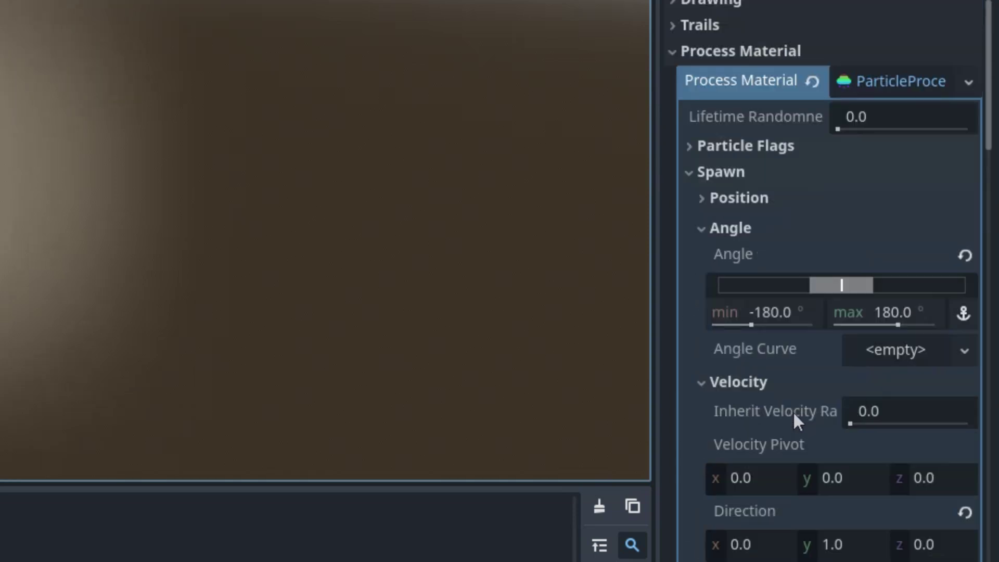
{"action": "left_click", "coordinate": [685, 171]}
{"action": "left_click", "coordinate": [689, 197]}
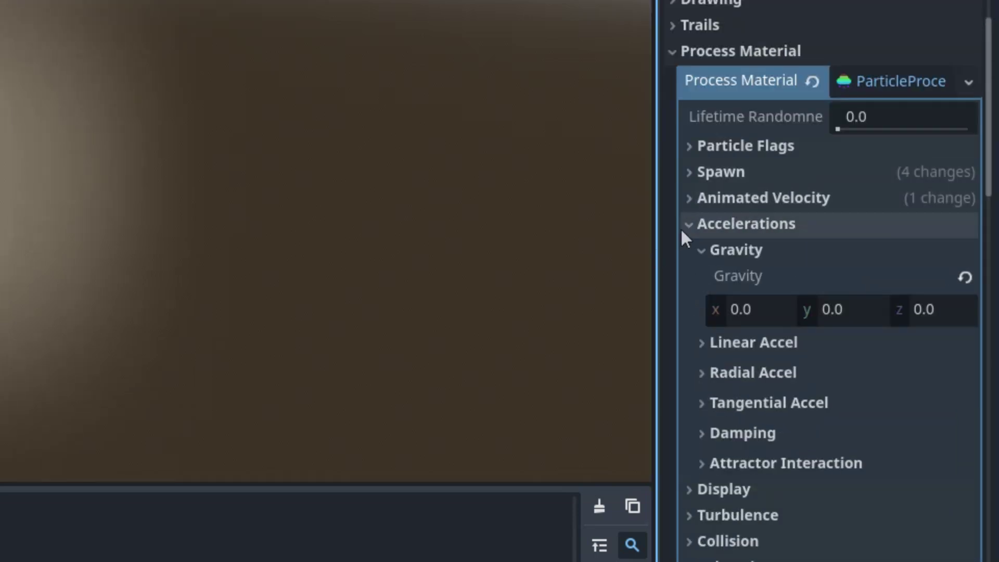
{"action": "left_click", "coordinate": [684, 224]}
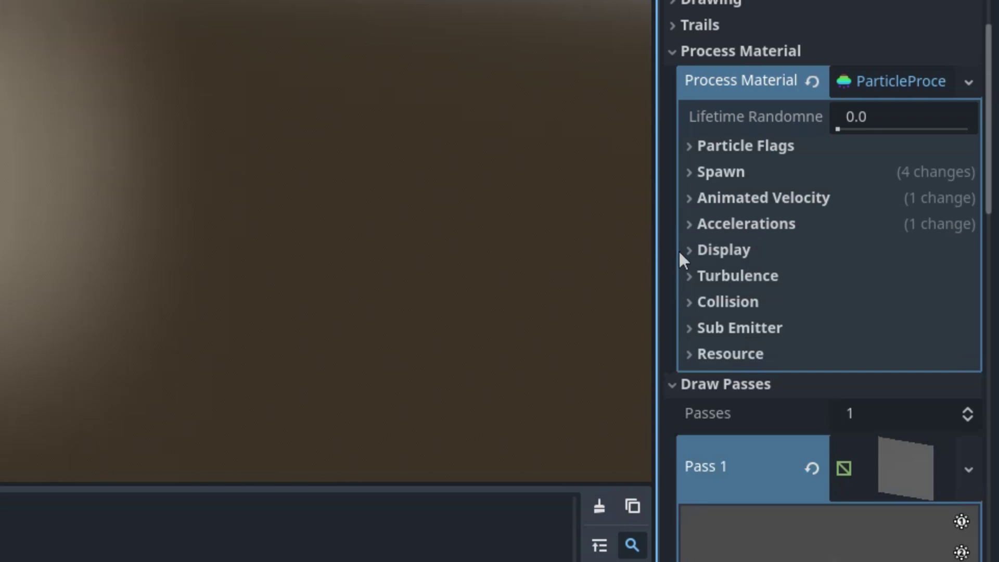
Assign a new CurveTexture as the display Scale Curve of the process material and open its curve for editing
{"action": "left_click", "coordinate": [690, 251]}
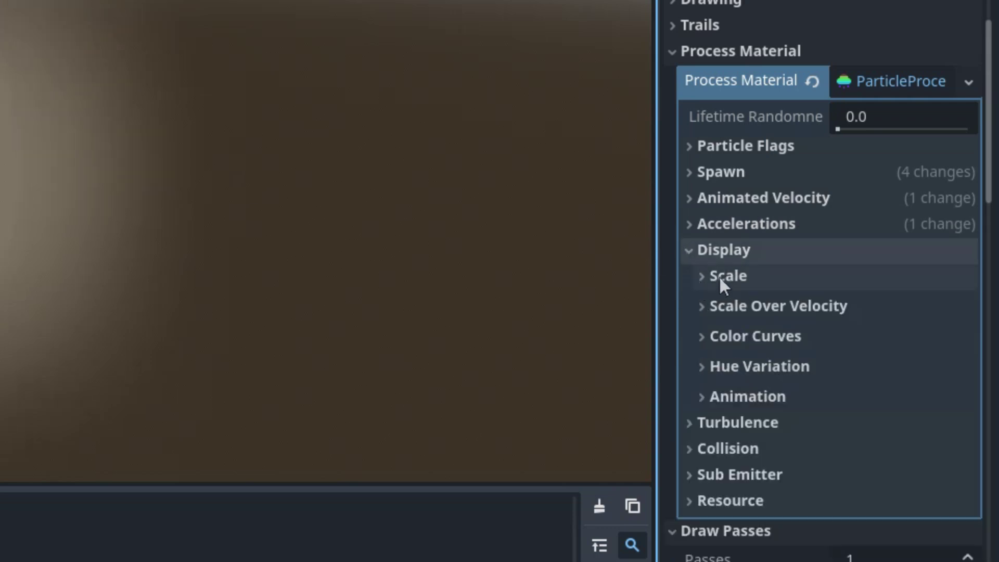
{"action": "left_click", "coordinate": [703, 277]}
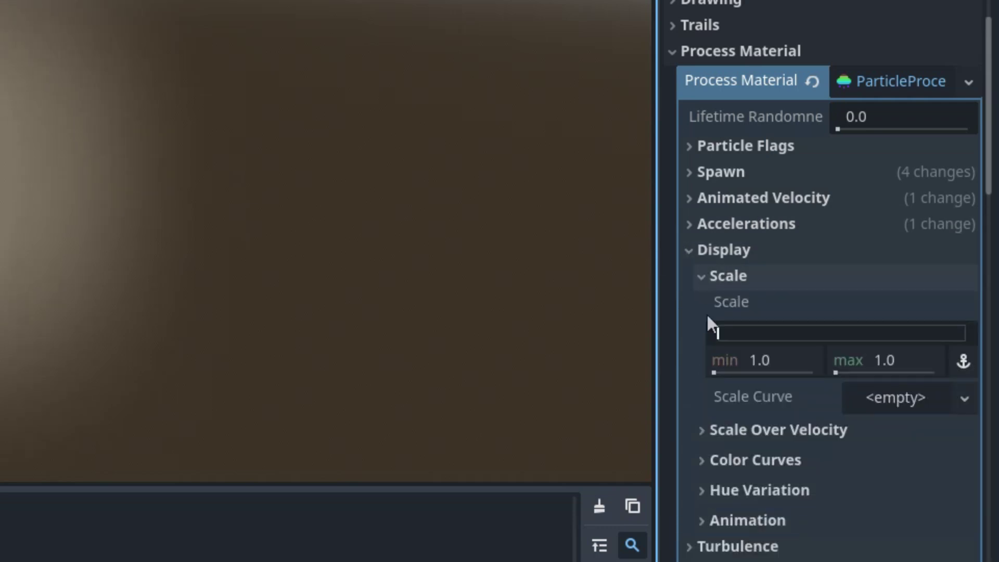
{"action": "left_click", "coordinate": [966, 391]}
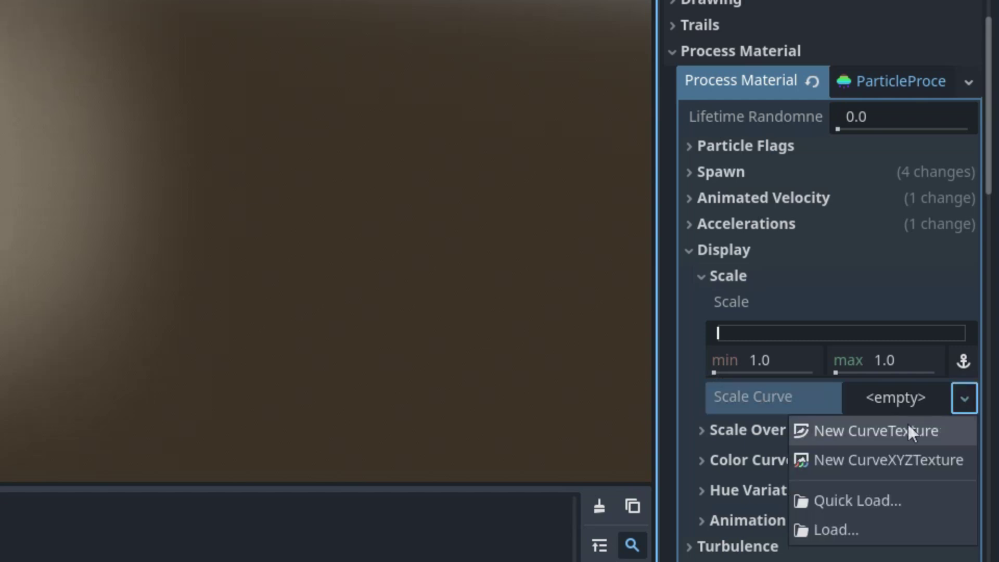
{"action": "left_click", "coordinate": [907, 424]}
{"action": "left_click", "coordinate": [904, 396]}
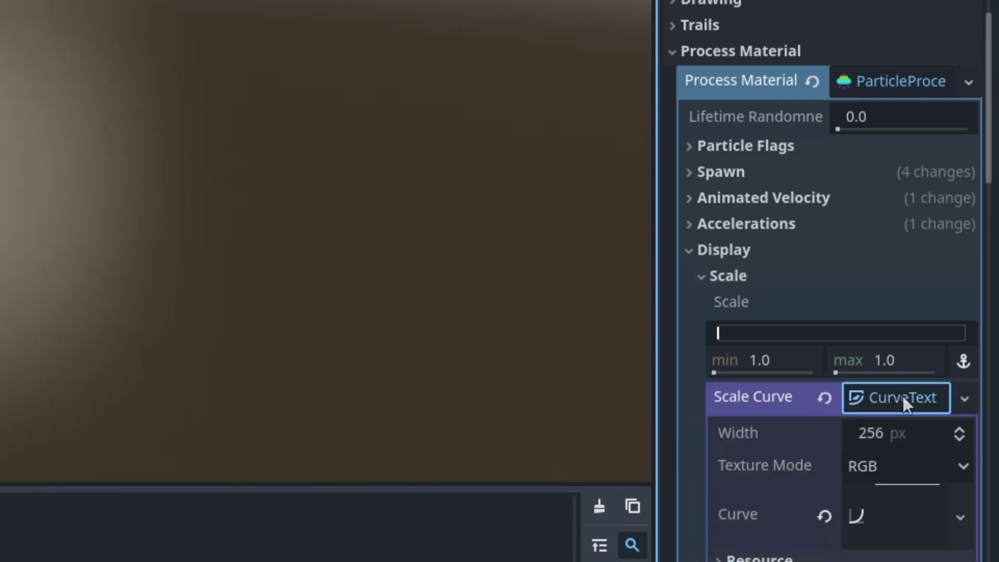
{"action": "left_click", "coordinate": [892, 515]}
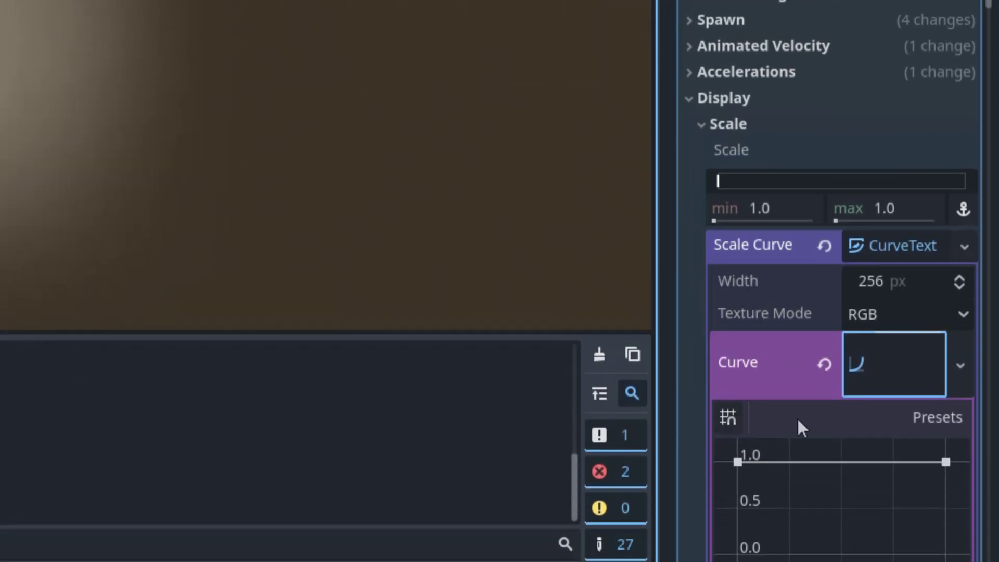
Shape the scale curve to start at 0, peak at 1.0 at about 0.25, and fall to 0 at the end of the lifetime
{"action": "scroll", "coordinate": [798, 423], "scroll_direction": "down", "scroll_amount": 4}
{"action": "scroll", "coordinate": [811, 405], "scroll_direction": "down", "scroll_amount": 2}
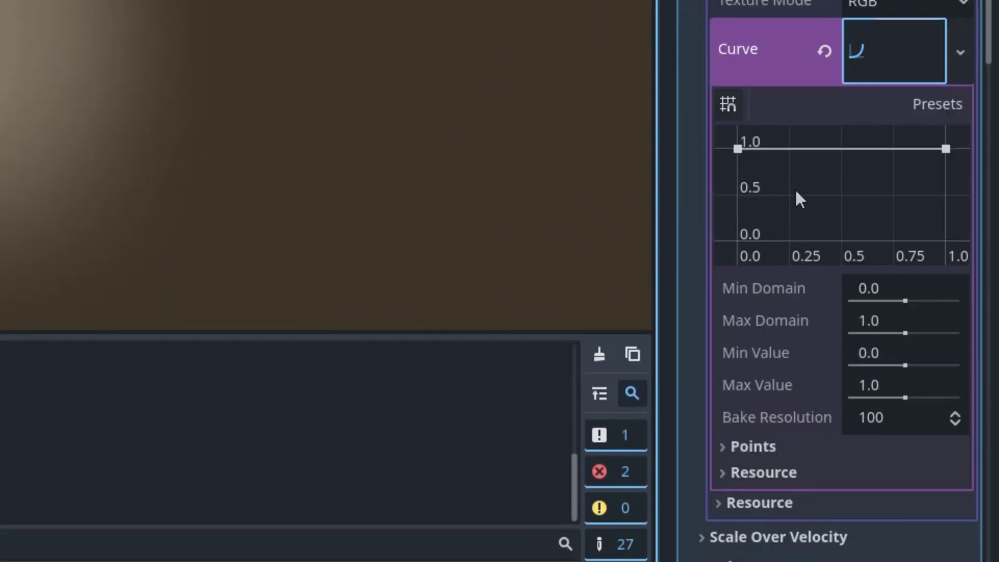
{"action": "left_click", "coordinate": [787, 149]}
{"action": "left_click_drag", "start_coordinate": [739, 152], "coordinate": [727, 260]}
{"action": "left_click_drag", "start_coordinate": [944, 149], "coordinate": [957, 254]}
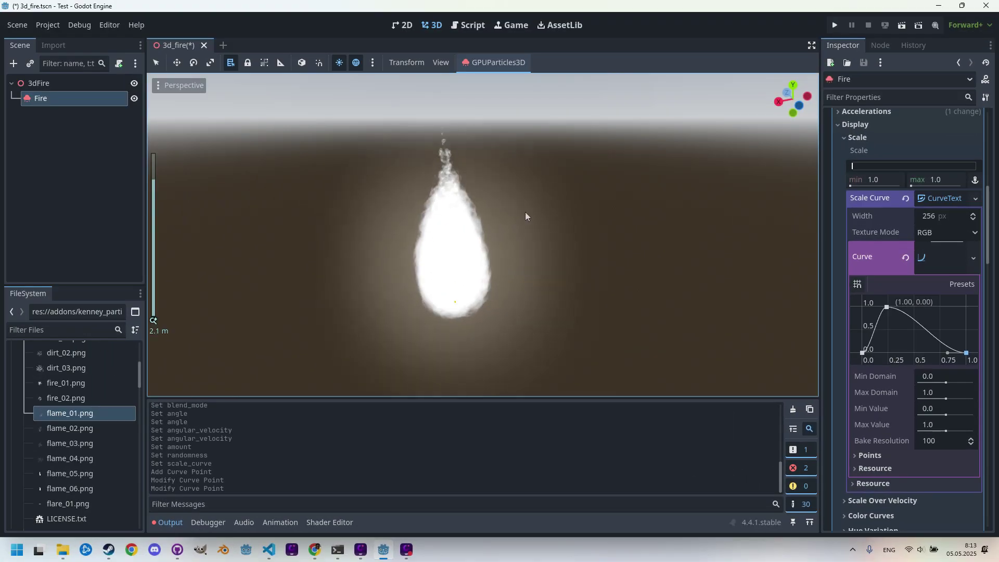
{"action": "middle_click_drag", "start_coordinate": [525, 211], "coordinate": [549, 214], "text": "shift"}
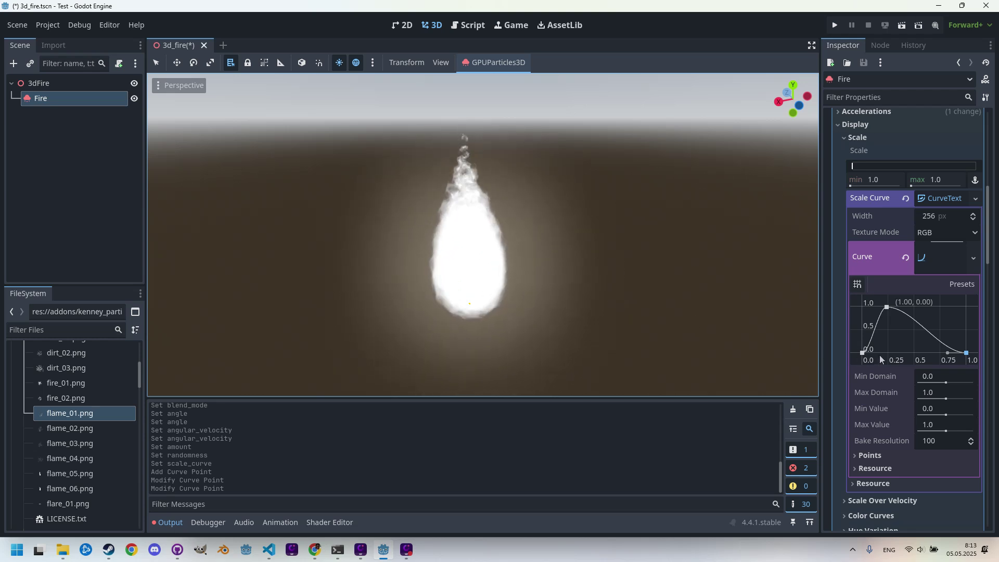
Set the particle color under Color Curves in the process material to hex d06b40
{"action": "scroll", "coordinate": [894, 354], "scroll_direction": "down", "scroll_amount": 5}
{"action": "left_click", "coordinate": [843, 254]}
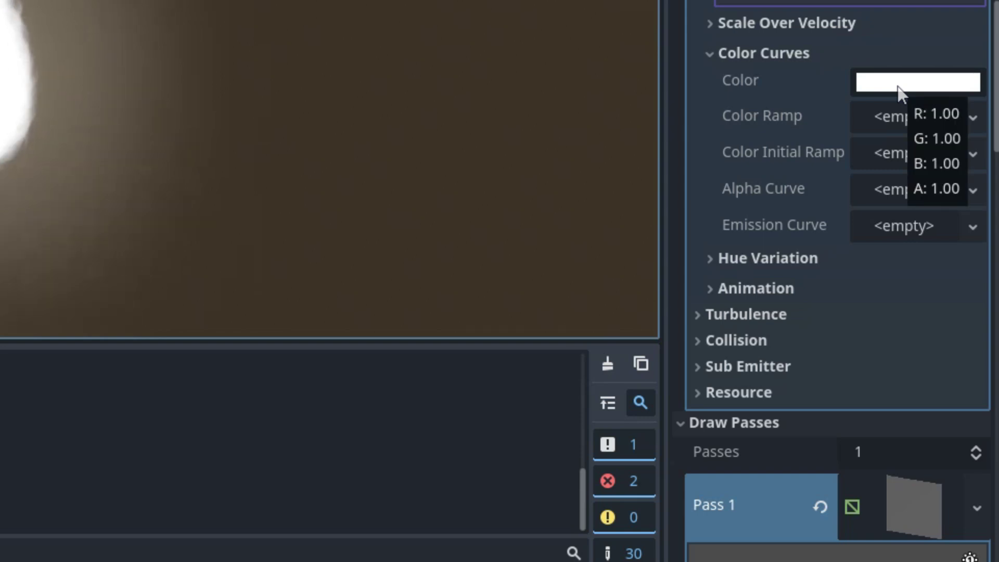
{"action": "left_click", "coordinate": [898, 83]}
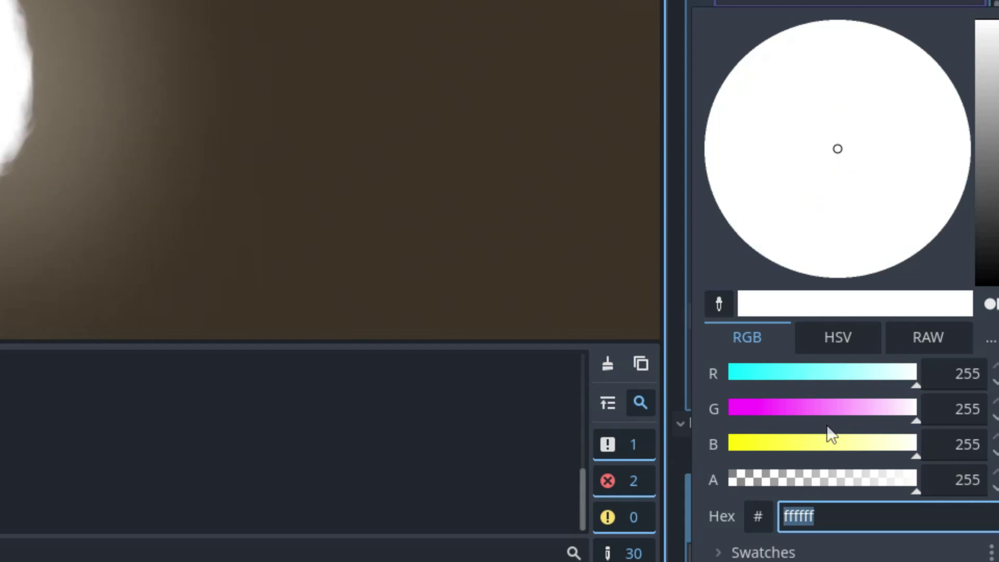
{"action": "type", "text": "d"}
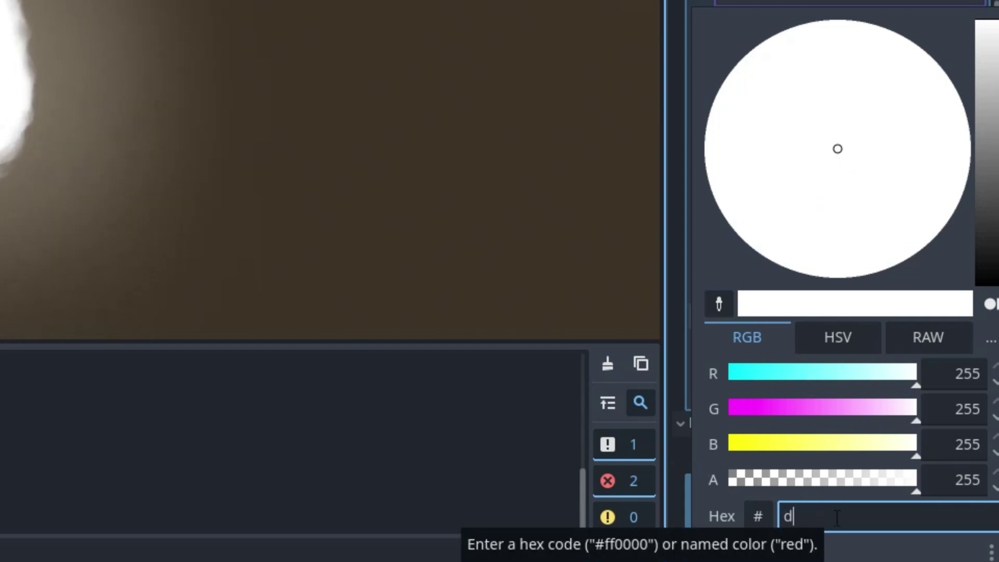
{"action": "type", "text": "06"}
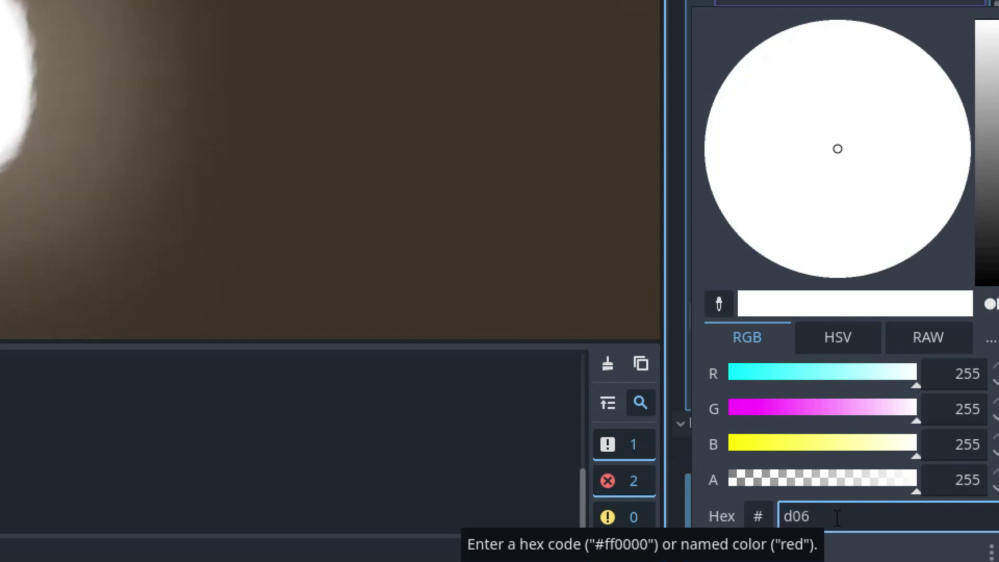
{"action": "type", "text": "b4"}
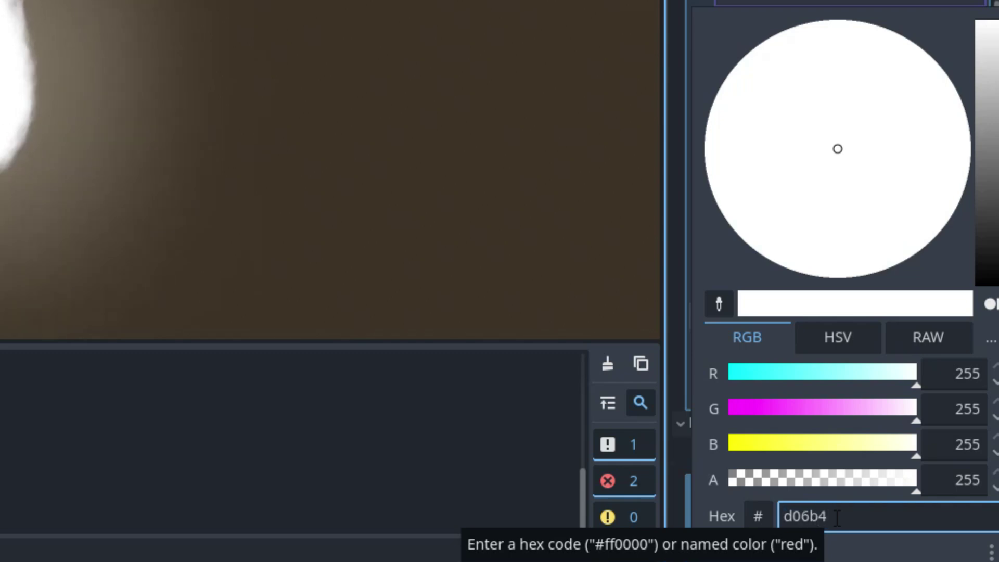
{"action": "type", "text": "0"}
{"action": "key", "text": "Return"}
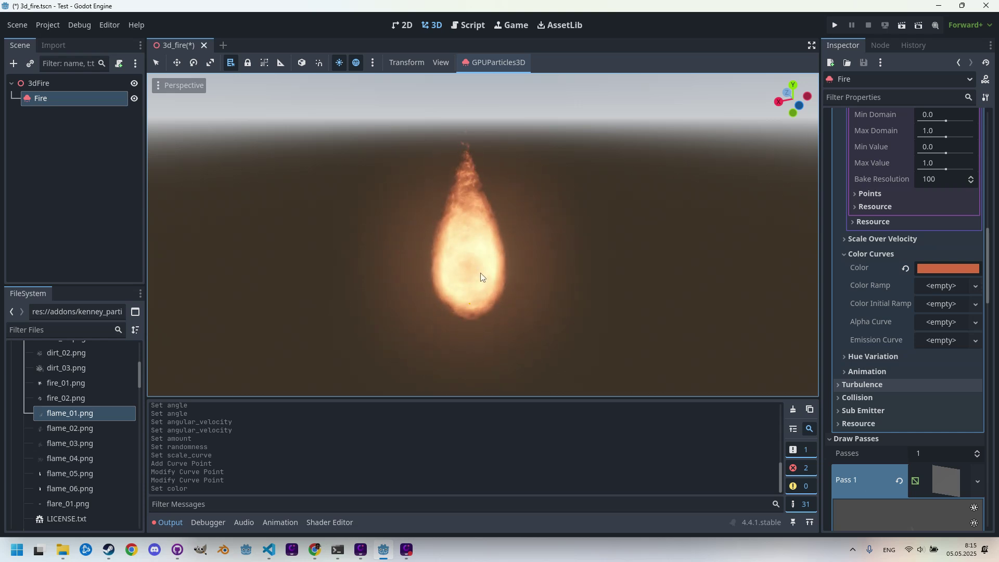
Try the Mix blend mode on the quad material, and switch it back to Add
{"action": "scroll", "coordinate": [930, 365], "scroll_direction": "down", "scroll_amount": 10}
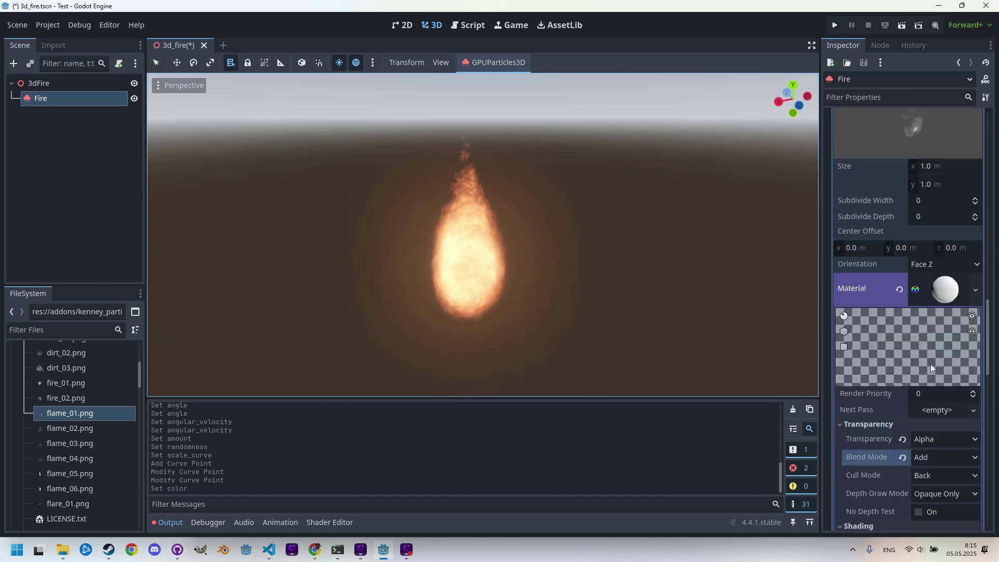
{"action": "scroll", "coordinate": [929, 360], "scroll_direction": "down", "scroll_amount": 2}
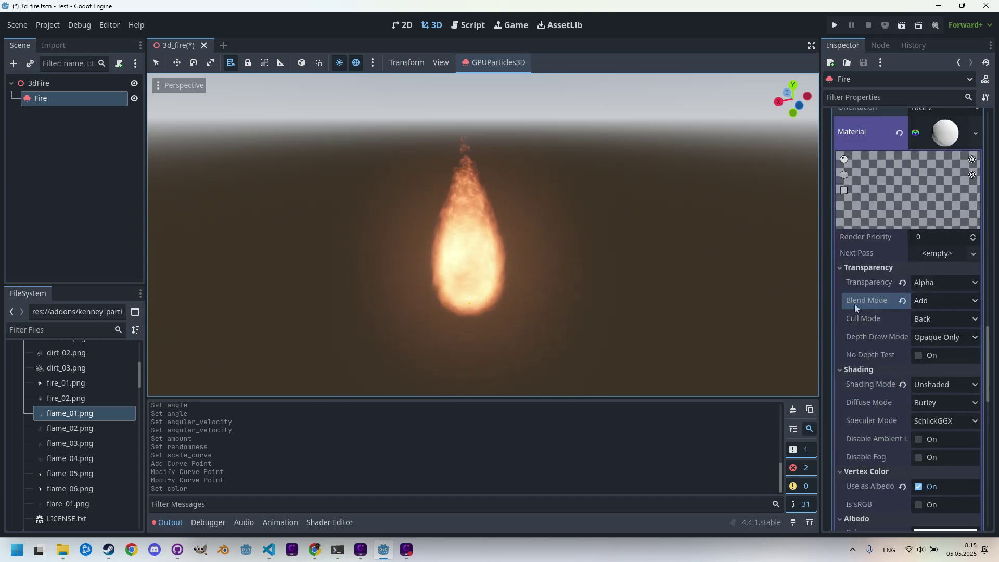
{"action": "left_click", "coordinate": [938, 301]}
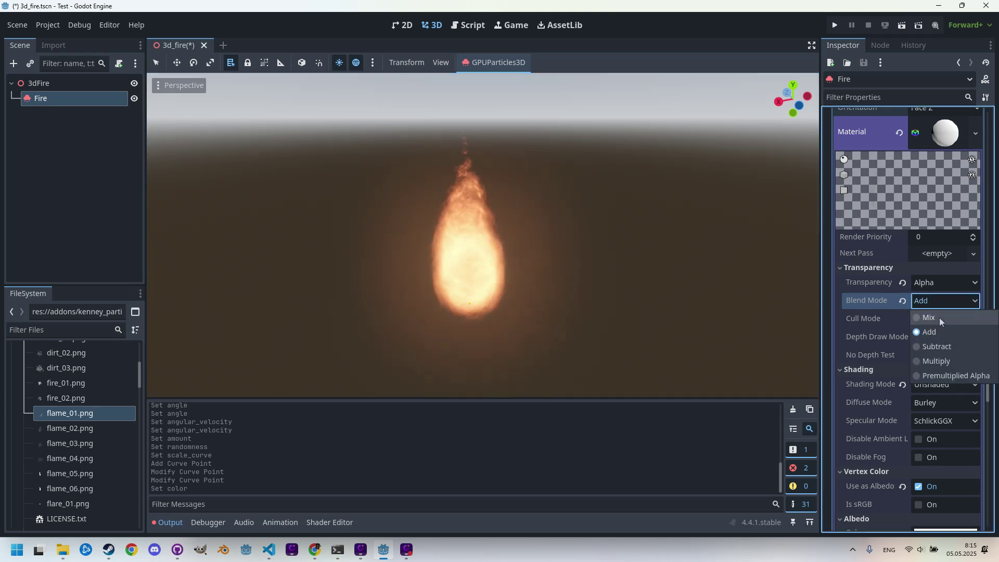
{"action": "left_click", "coordinate": [939, 317]}
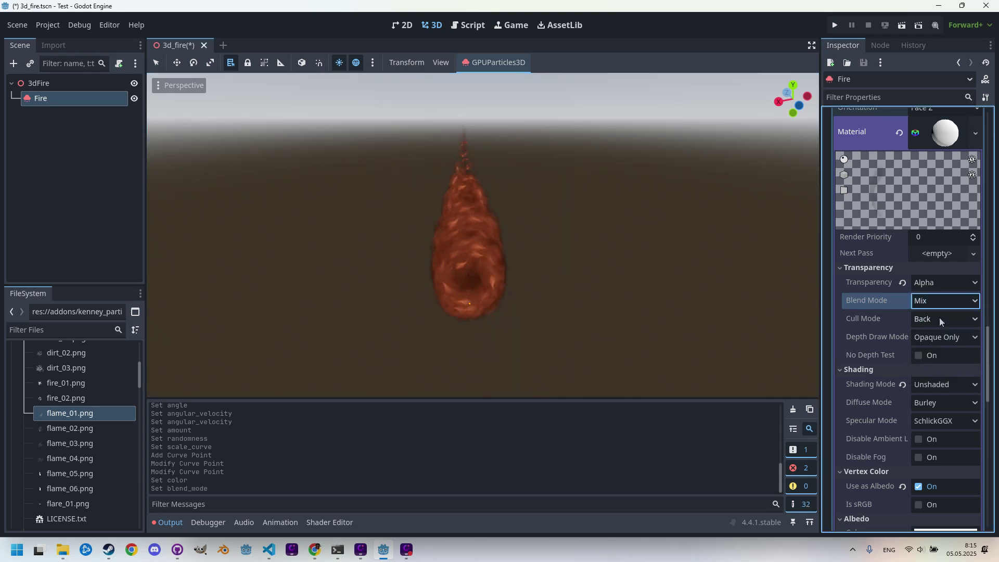
{"action": "left_click", "coordinate": [936, 301]}
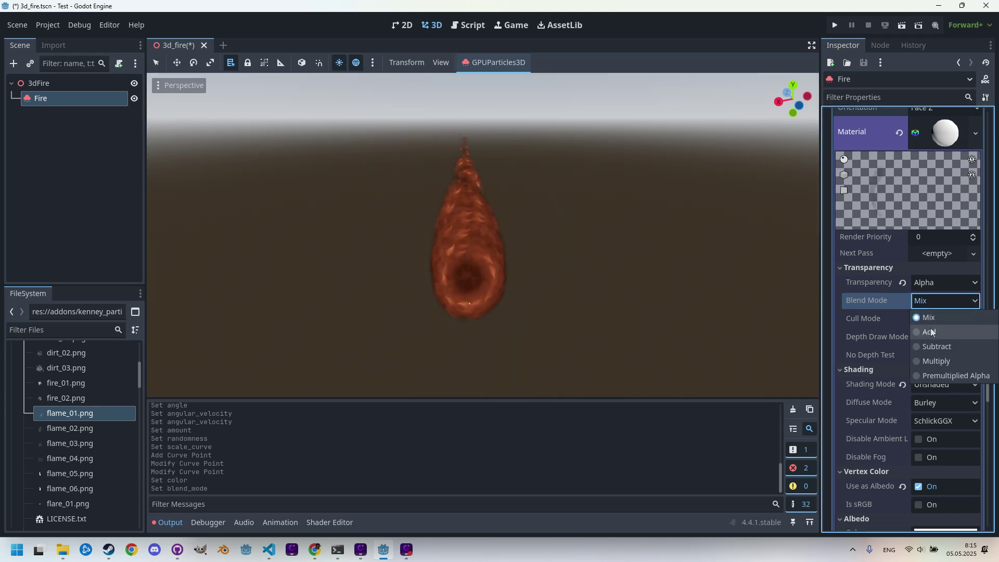
{"action": "left_click", "coordinate": [931, 329]}
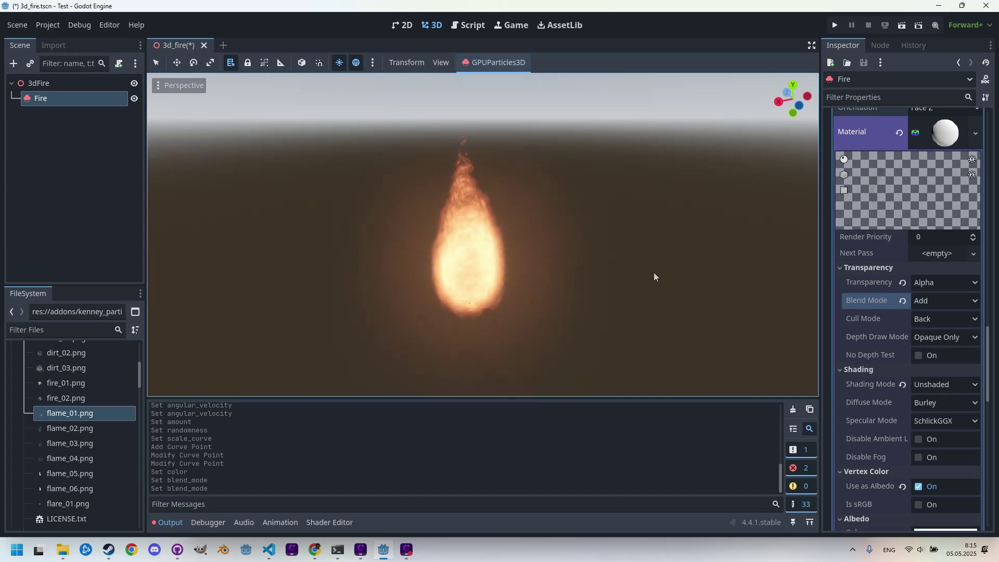
Assign a new GradientTexture1D as the Color Ramp of the particle process material
{"action": "scroll", "coordinate": [903, 298], "scroll_direction": "up", "scroll_amount": 10}
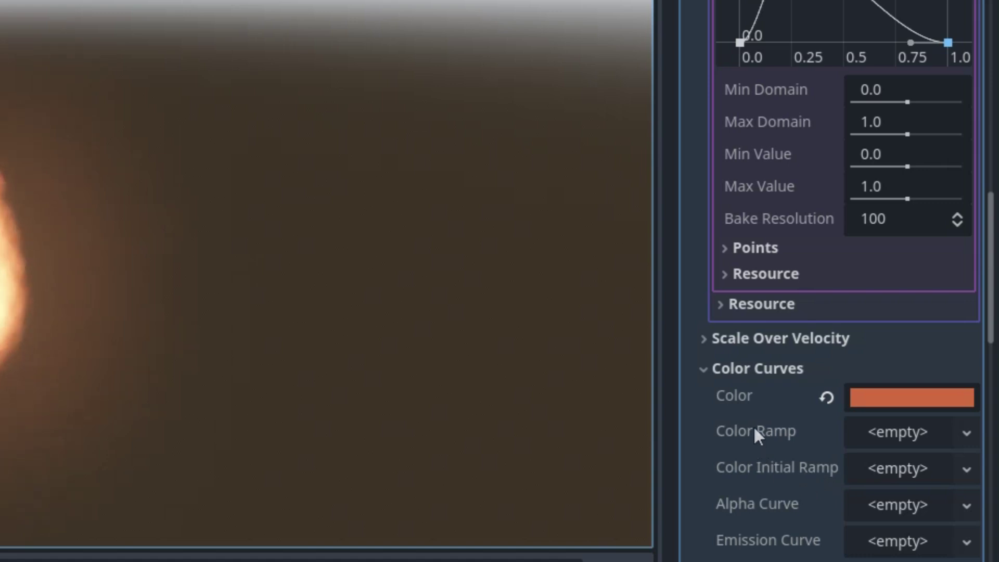
{"action": "mouse_move", "coordinate": [754, 425]}
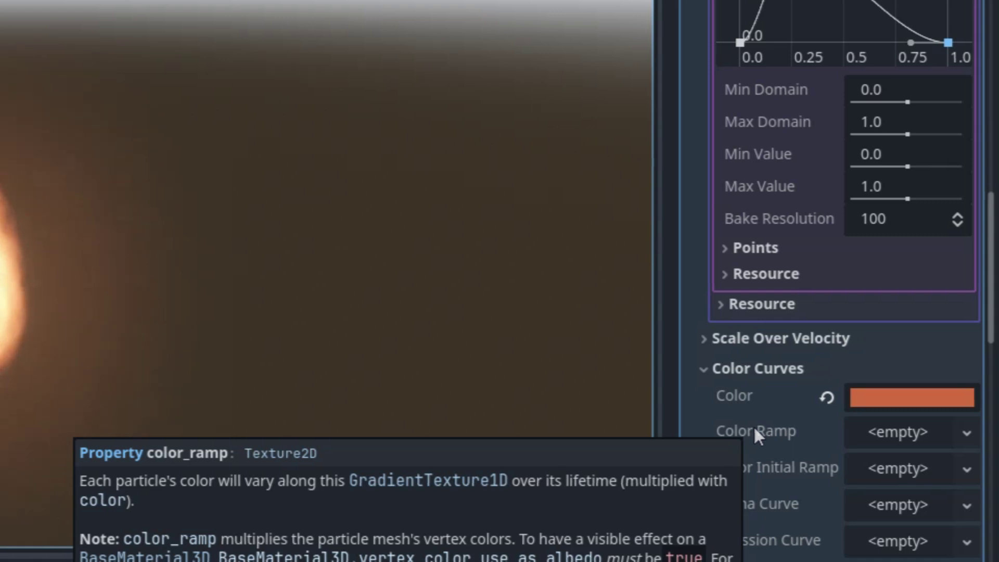
{"action": "left_click", "coordinate": [966, 435]}
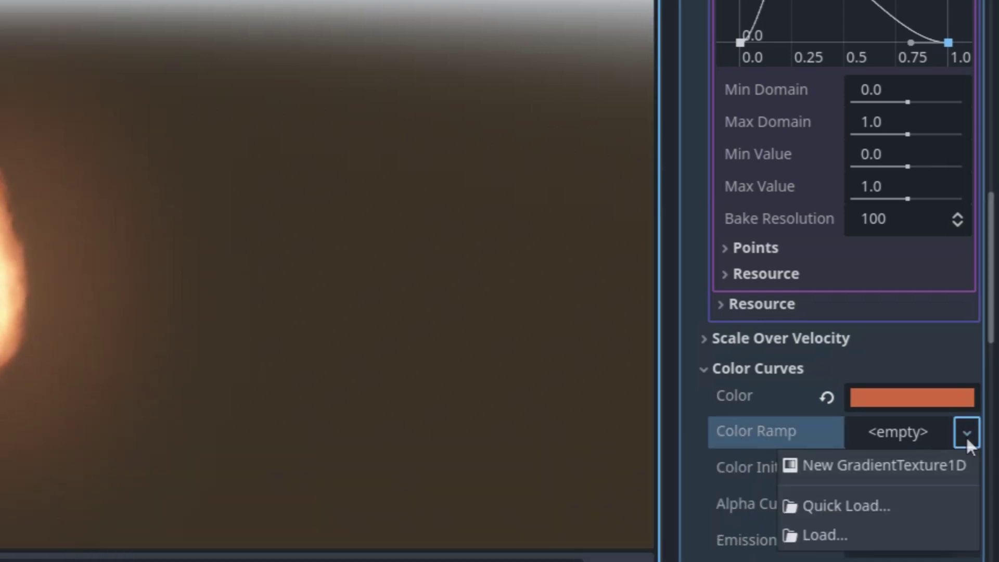
{"action": "left_click", "coordinate": [868, 503]}
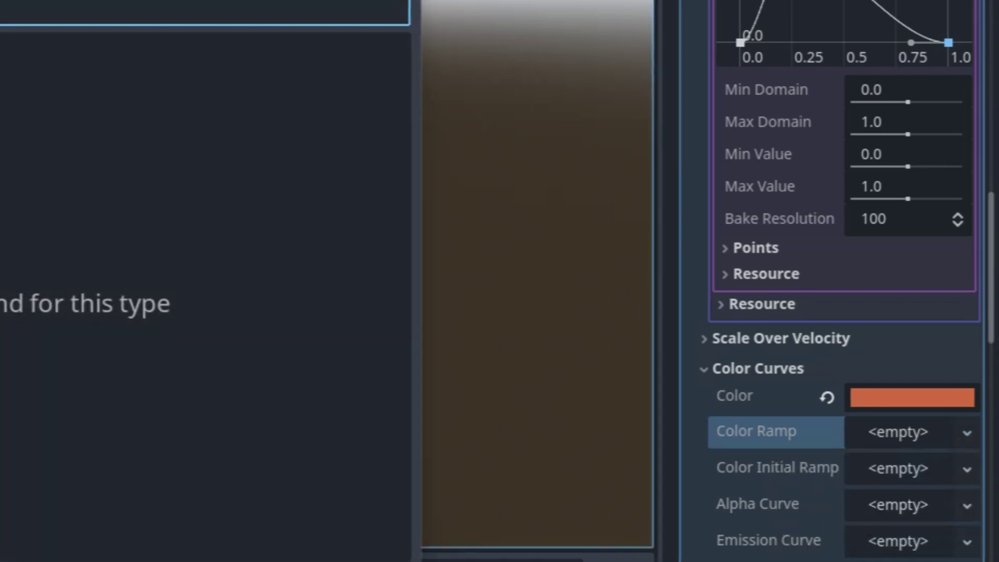
{"action": "key", "text": "Escape"}
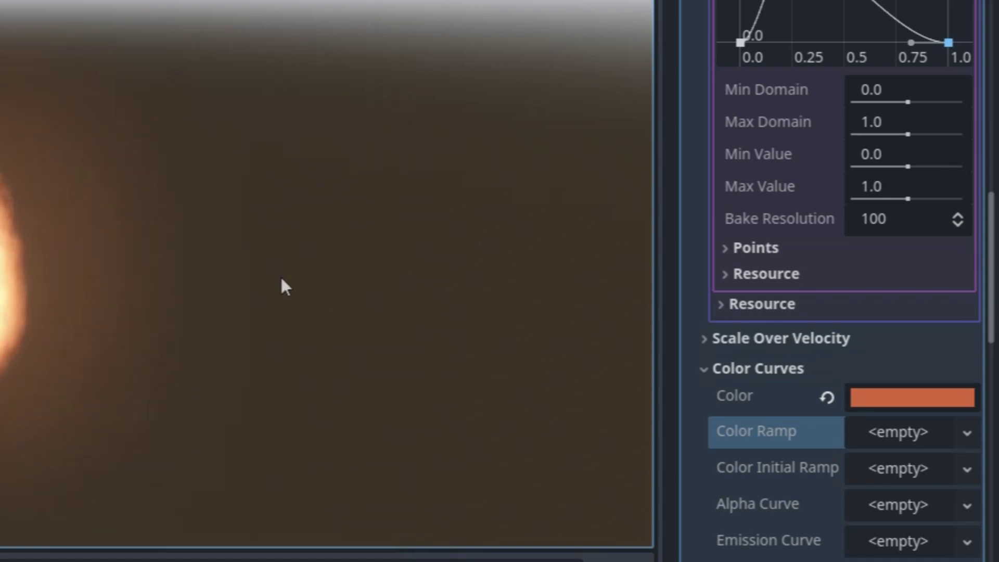
{"action": "left_click", "coordinate": [967, 433]}
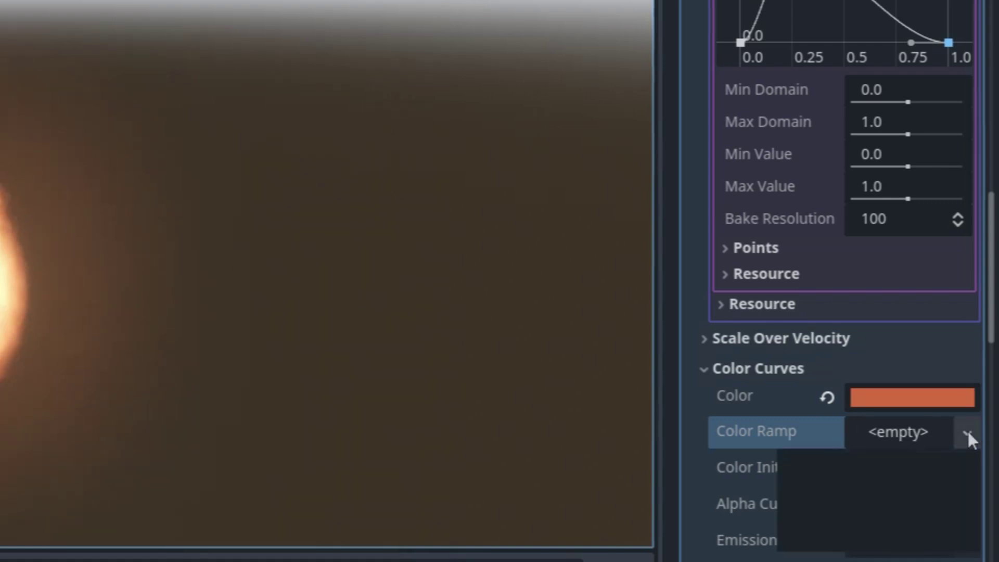
{"action": "left_click", "coordinate": [891, 461]}
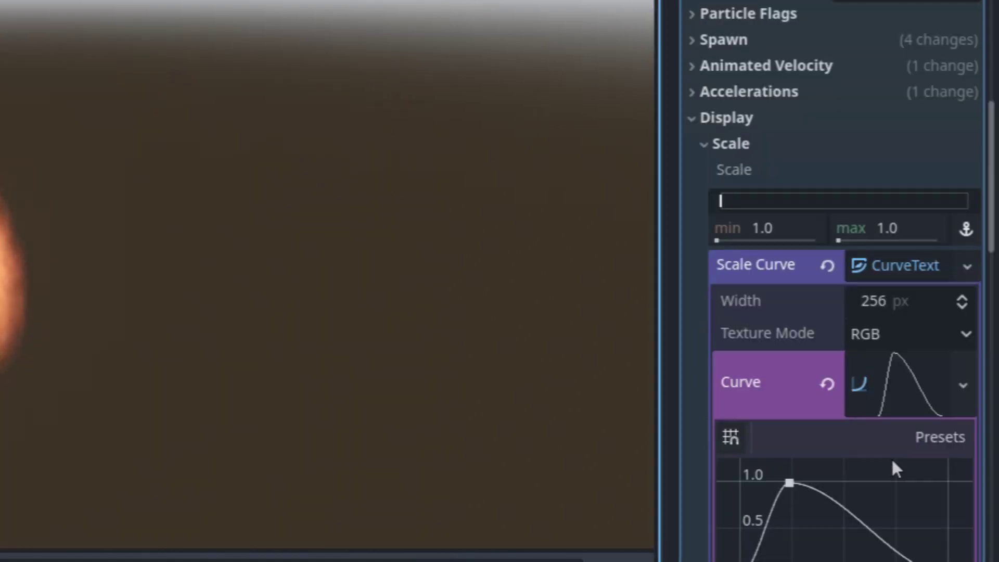
Expand the color ramp's gradient and set its end point color to light orange, hex ffa653
{"action": "scroll", "coordinate": [931, 385], "scroll_direction": "down", "scroll_amount": 5}
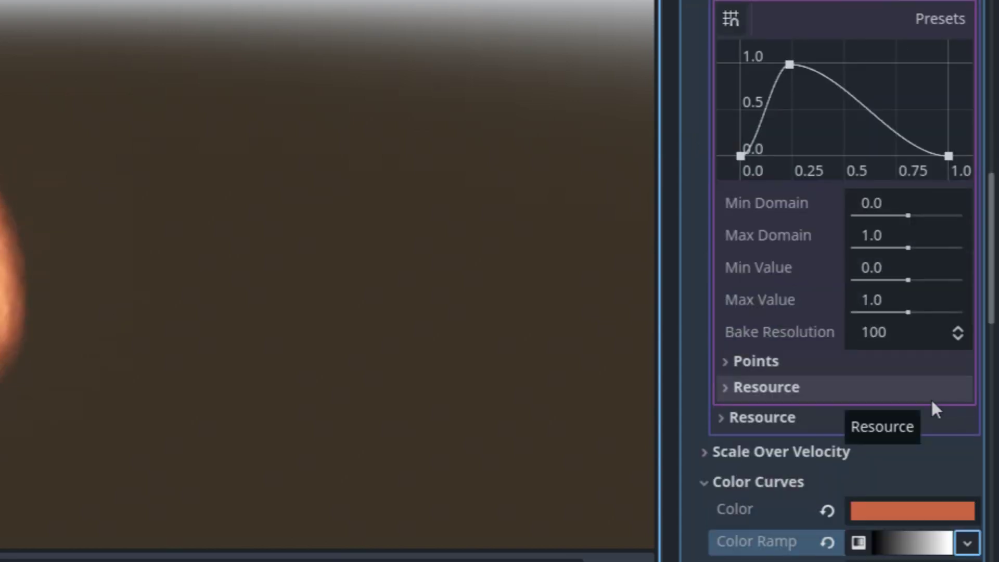
{"action": "scroll", "coordinate": [932, 403], "scroll_direction": "down", "scroll_amount": 3}
{"action": "left_click", "coordinate": [917, 339]}
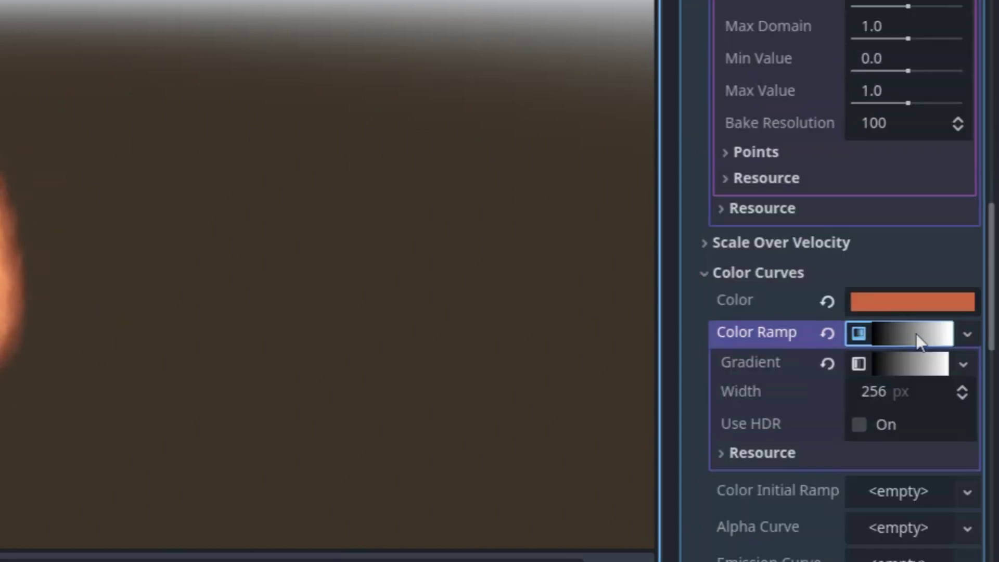
{"action": "scroll", "coordinate": [953, 441], "scroll_direction": "down", "scroll_amount": 2}
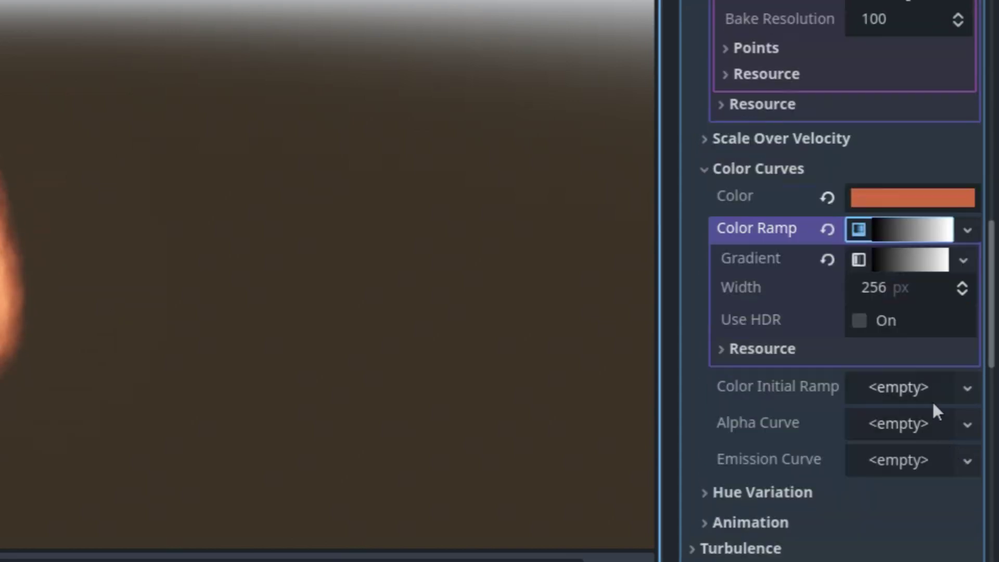
{"action": "left_click", "coordinate": [904, 258]}
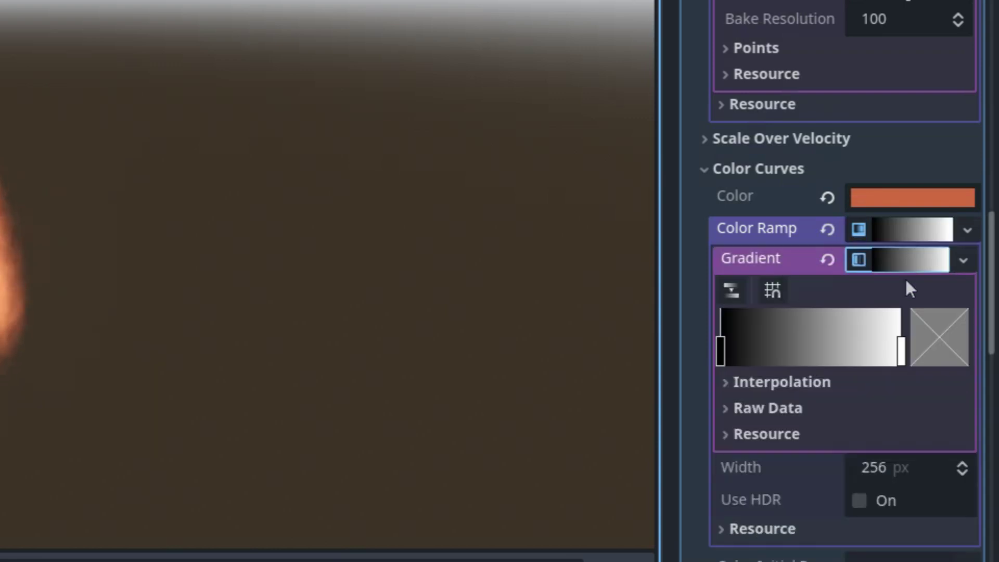
{"action": "left_click", "coordinate": [904, 354]}
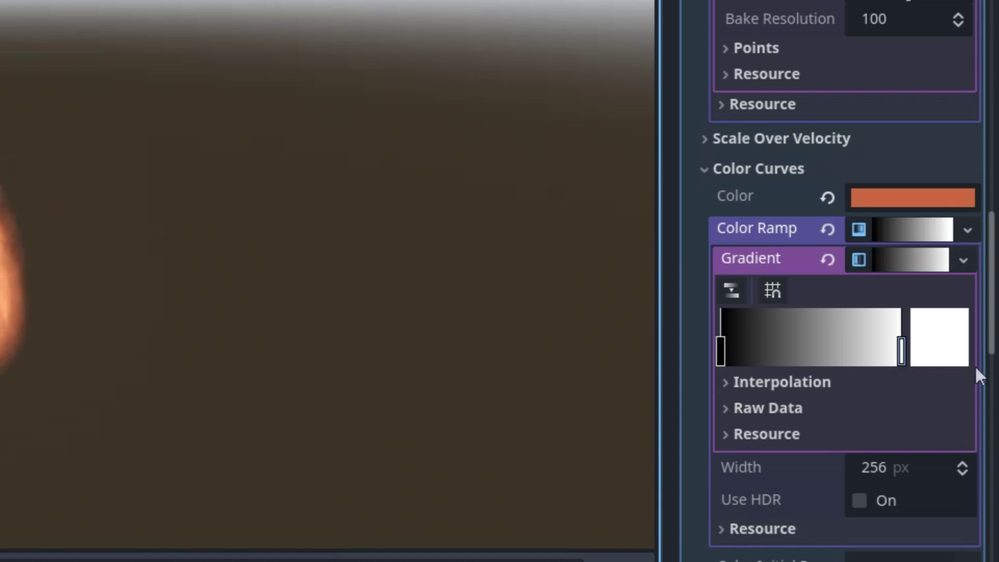
{"action": "left_click", "coordinate": [942, 342]}
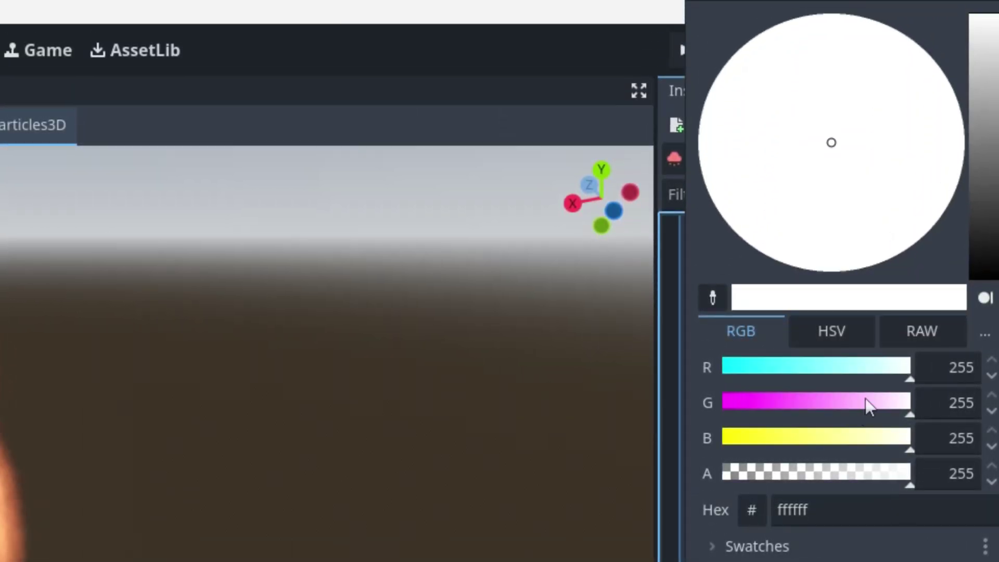
{"action": "left_click_drag", "start_coordinate": [866, 401], "coordinate": [847, 404]}
{"action": "left_click_drag", "start_coordinate": [812, 437], "coordinate": [785, 441]}
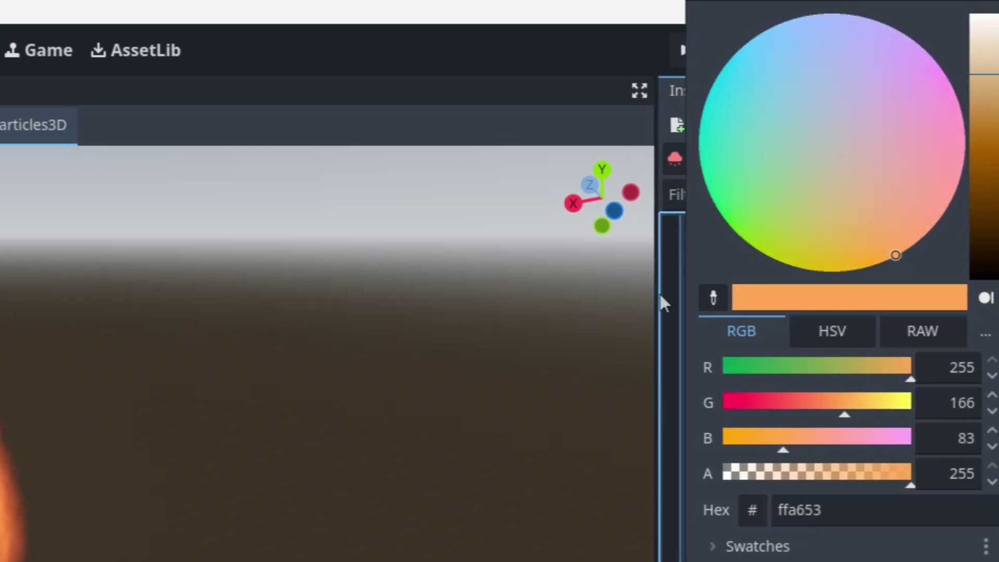
{"action": "left_click", "coordinate": [583, 15]}
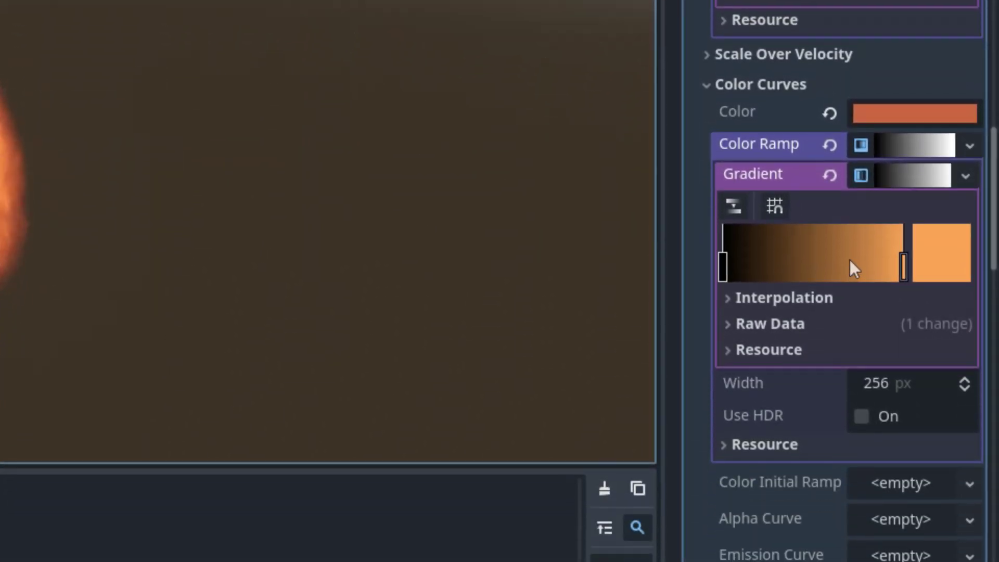
Add a gradient point at about 70% of the color ramp and color it yellow, hex c9c422
{"action": "left_click", "coordinate": [849, 263]}
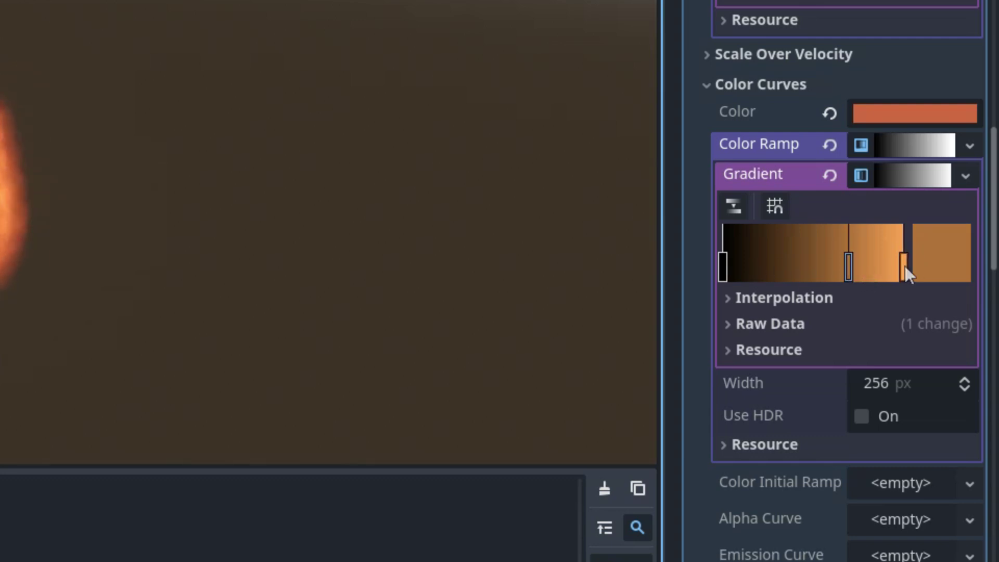
{"action": "left_click", "coordinate": [940, 258]}
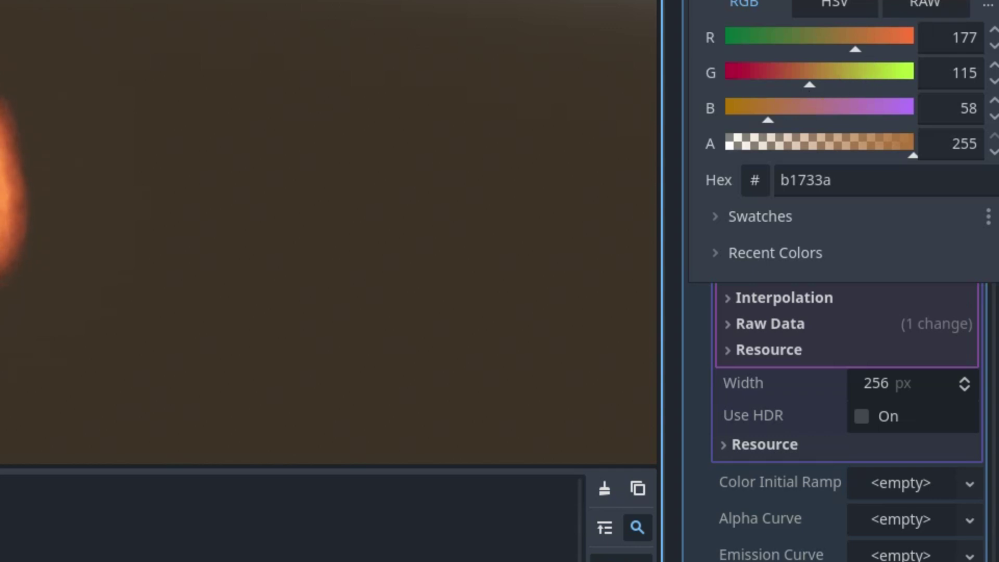
{"action": "left_click_drag", "start_coordinate": [827, 68], "coordinate": [847, 72]}
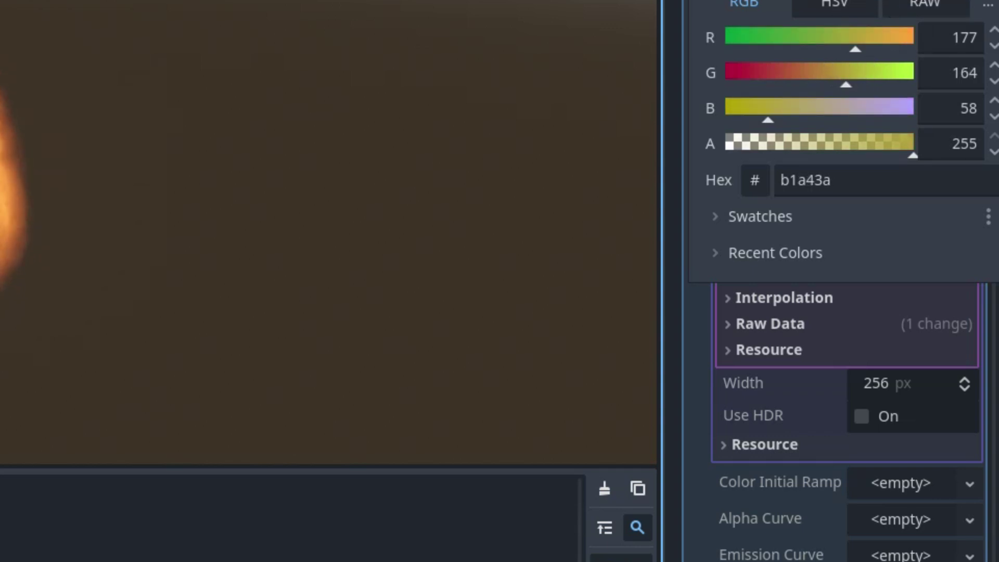
{"action": "left_click_drag", "start_coordinate": [890, 2], "coordinate": [926, 1]}
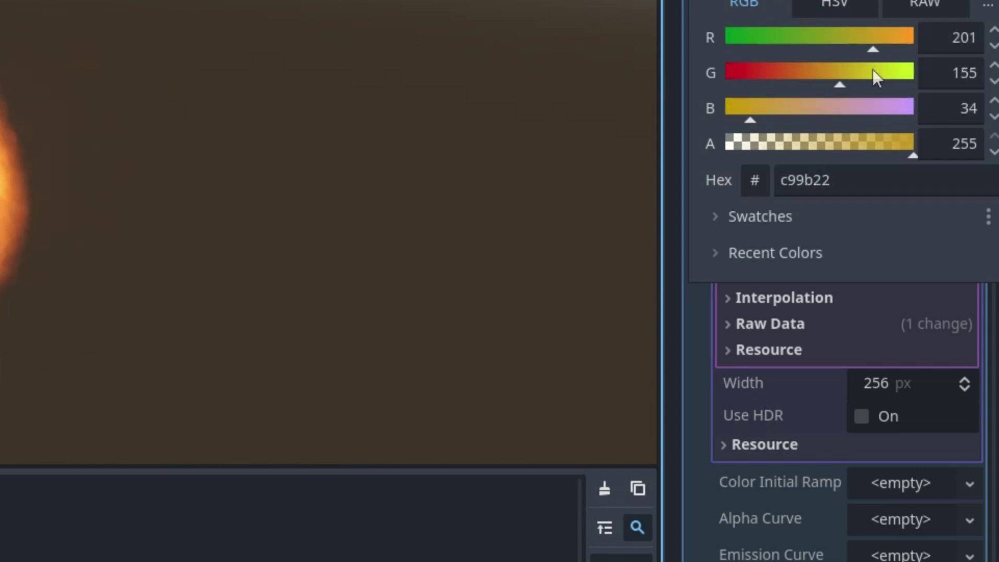
{"action": "left_click_drag", "start_coordinate": [873, 70], "coordinate": [870, 70]}
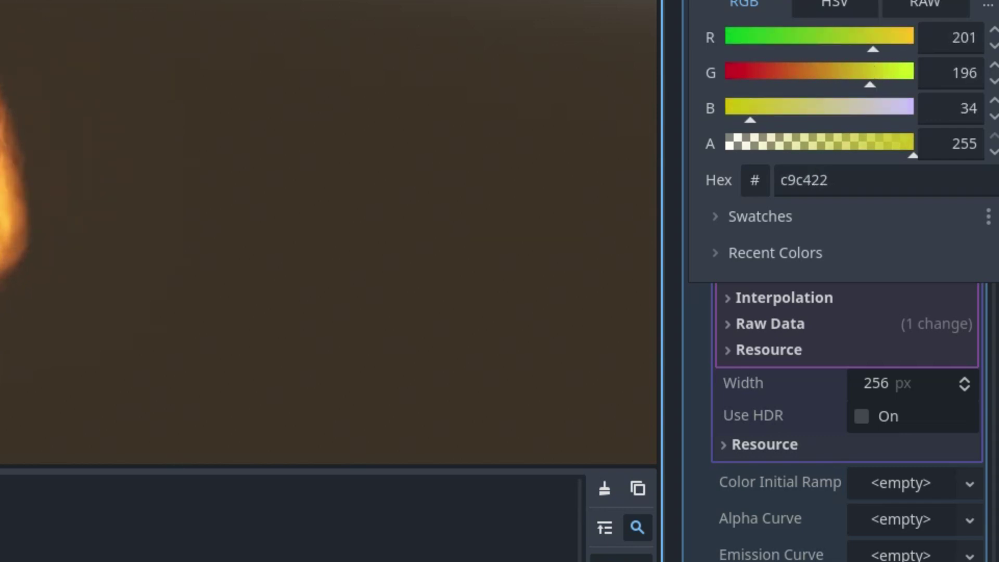
{"action": "left_click", "coordinate": [672, 343]}
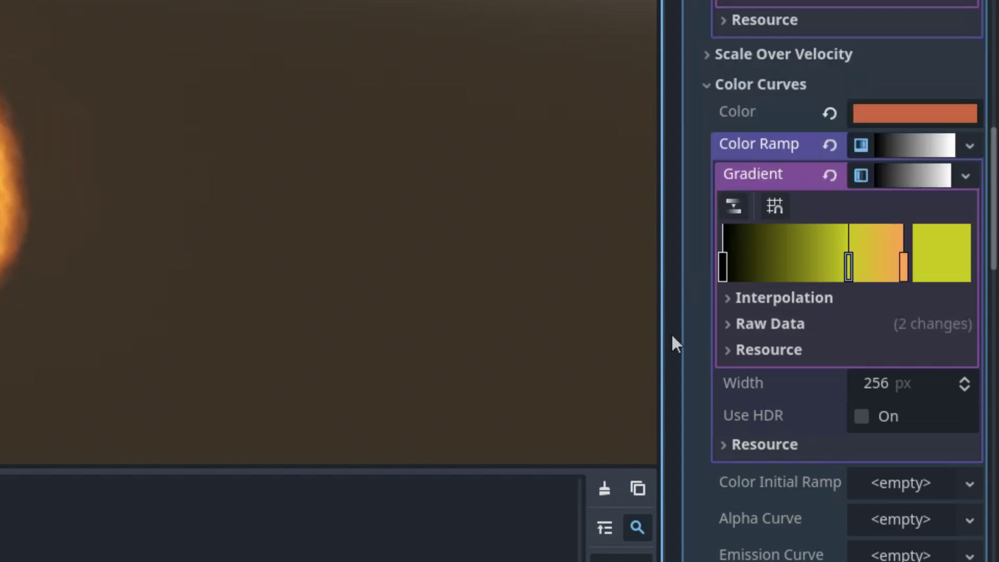
Add another gradient point at about 35% of the color ramp and color it dark orange
{"action": "left_click", "coordinate": [787, 259]}
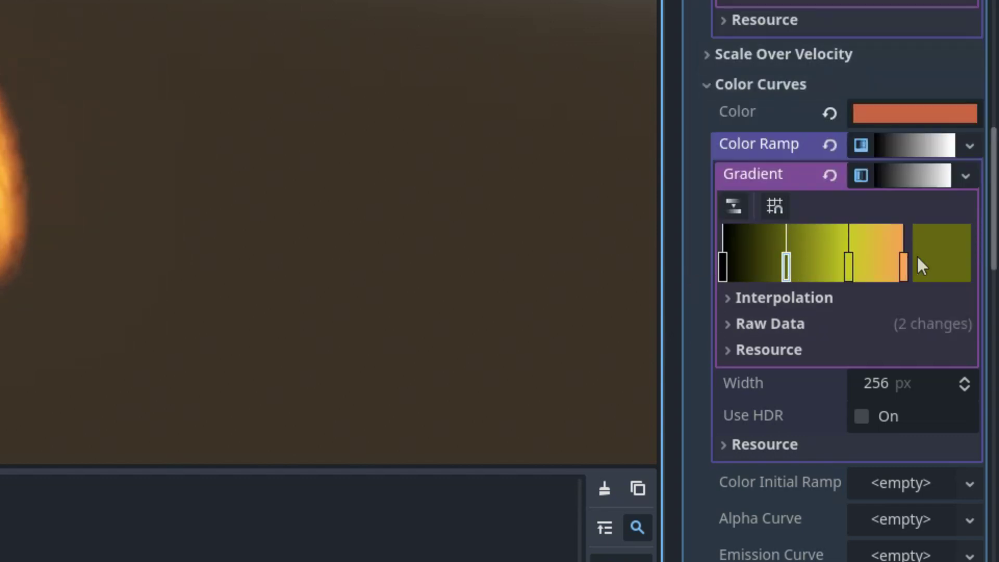
{"action": "left_click", "coordinate": [931, 257]}
{"action": "left_click_drag", "start_coordinate": [856, 49], "coordinate": [866, 35]}
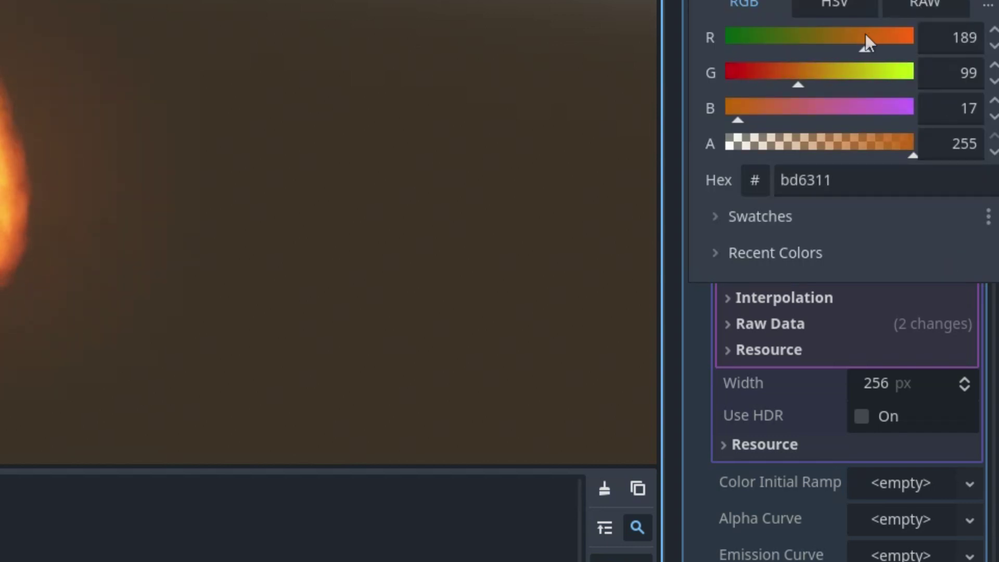
{"action": "left_click", "coordinate": [676, 142]}
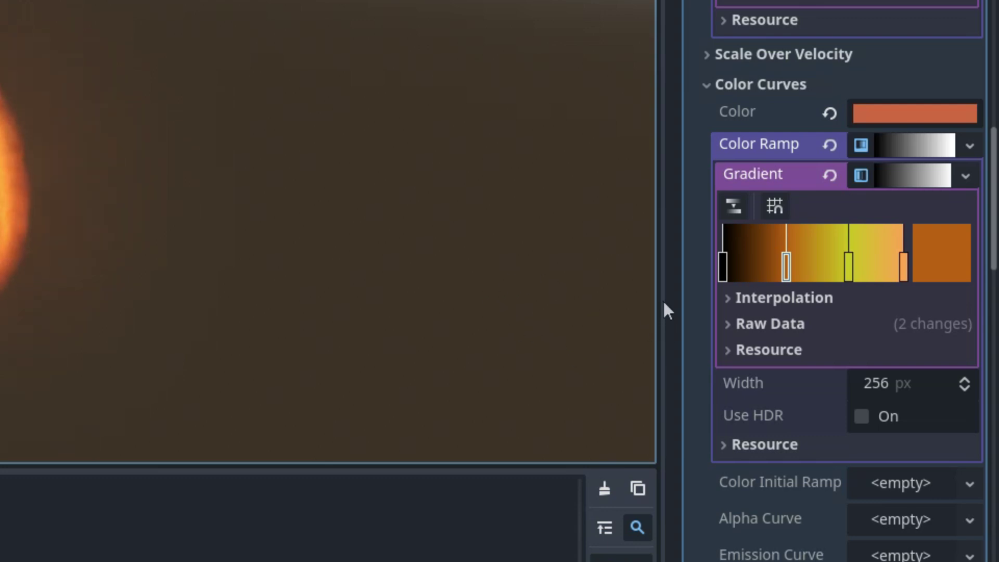
Give the process material a new emission curve texture whose curve rises from 0 at the start to 1.0 at the end
{"action": "scroll", "coordinate": [667, 432], "scroll_direction": "down", "scroll_amount": 5}
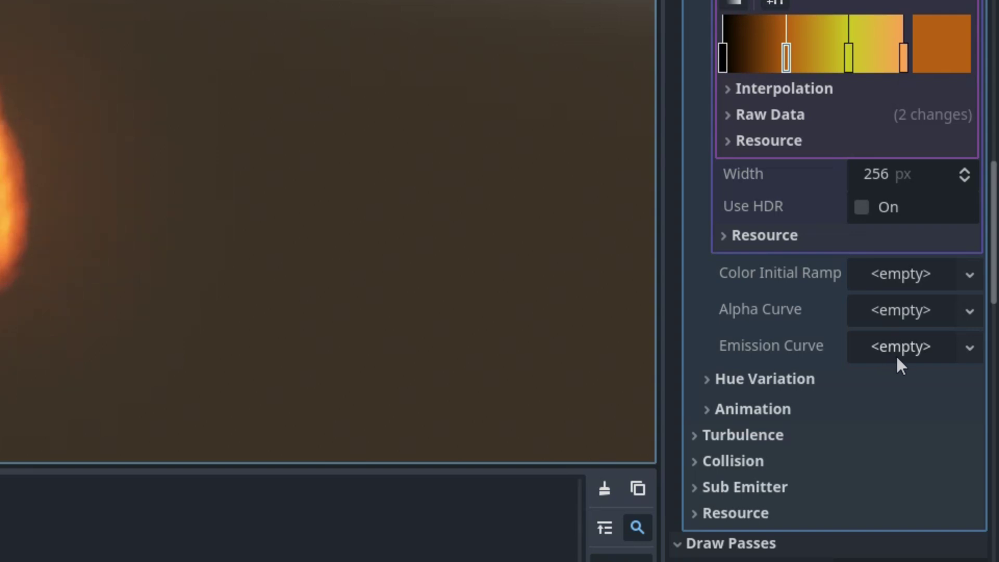
{"action": "left_click", "coordinate": [914, 345]}
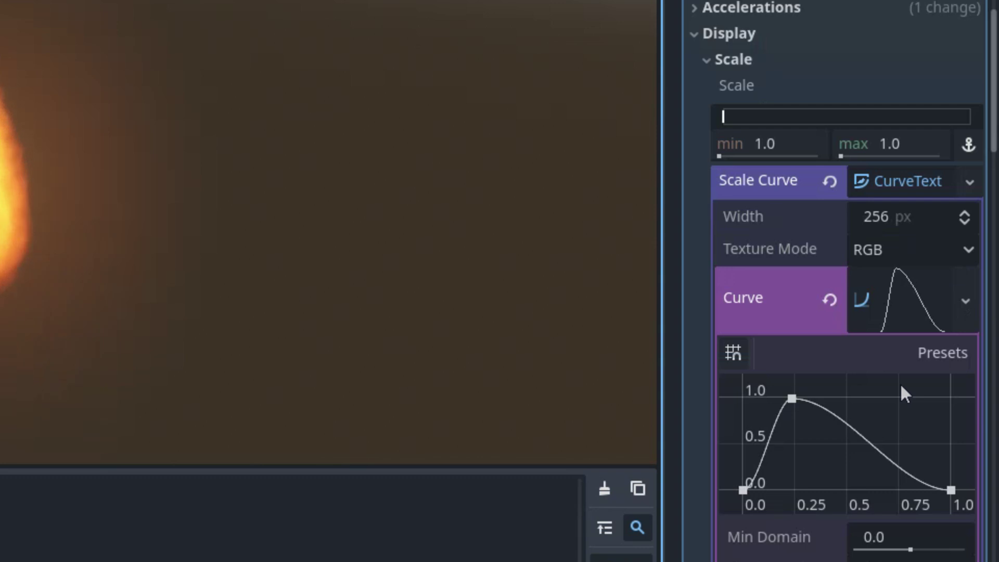
{"action": "scroll", "coordinate": [900, 383], "scroll_direction": "down", "scroll_amount": 15}
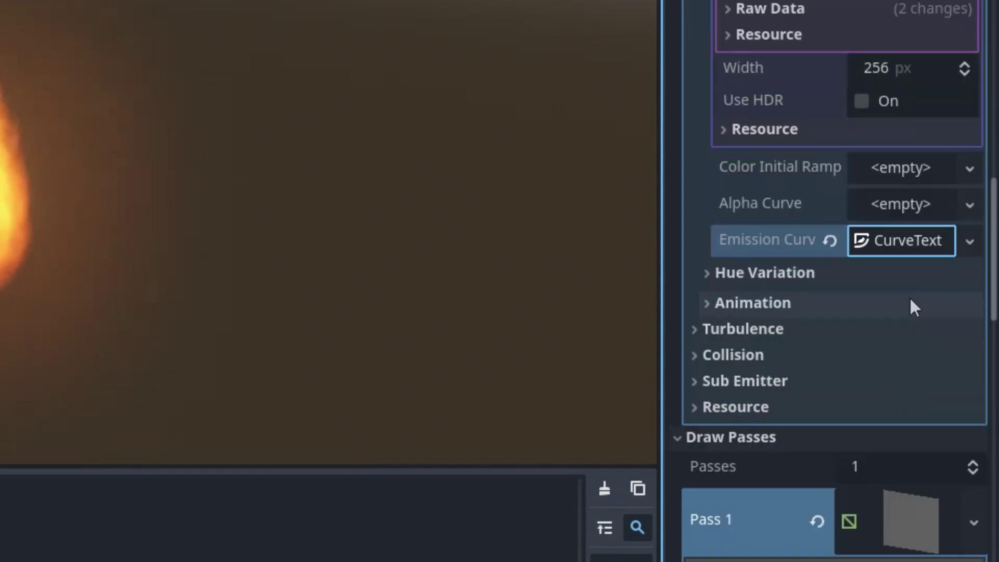
{"action": "left_click", "coordinate": [907, 252]}
{"action": "left_click", "coordinate": [905, 237]}
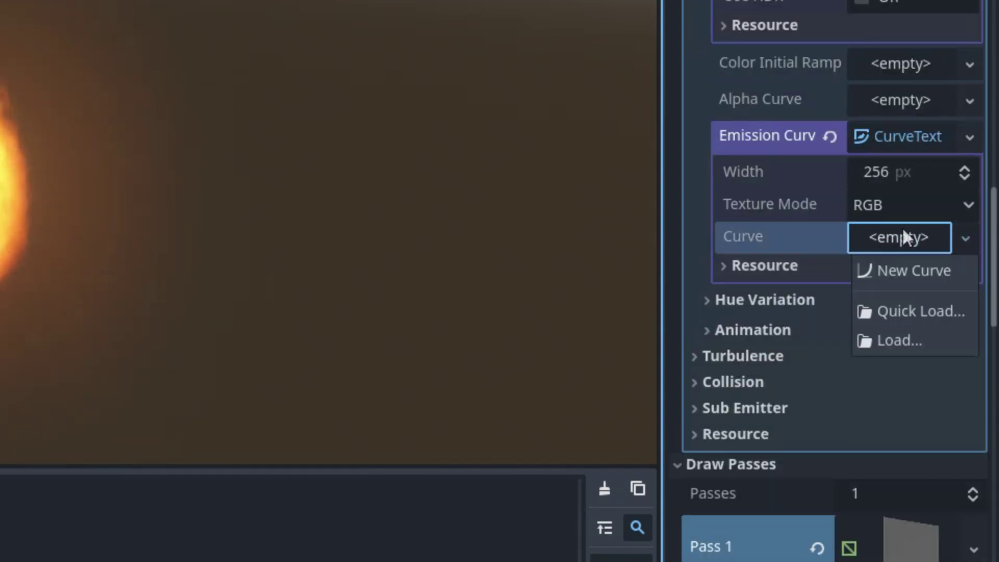
{"action": "left_click", "coordinate": [901, 272]}
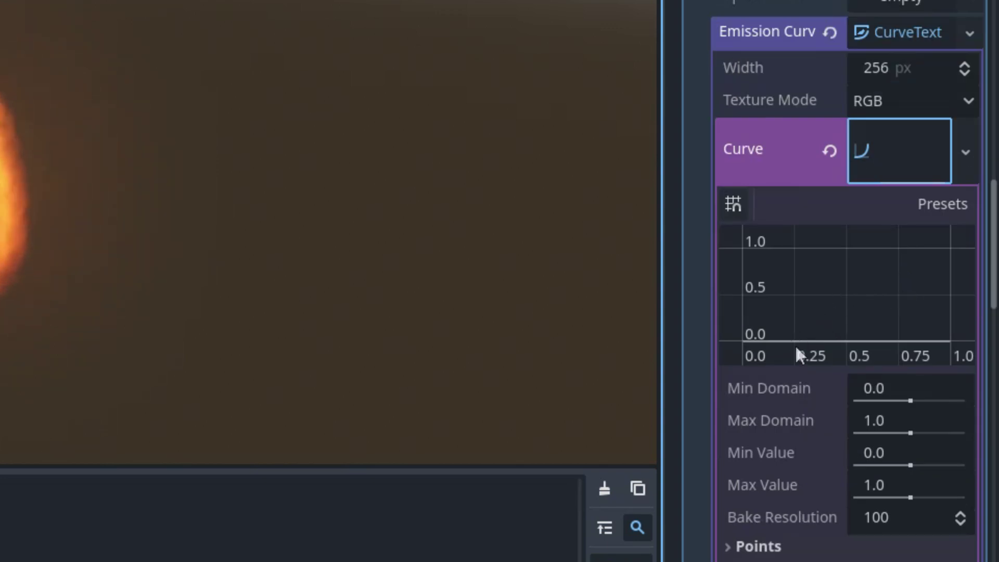
{"action": "left_click_drag", "start_coordinate": [754, 334], "coordinate": [738, 354]}
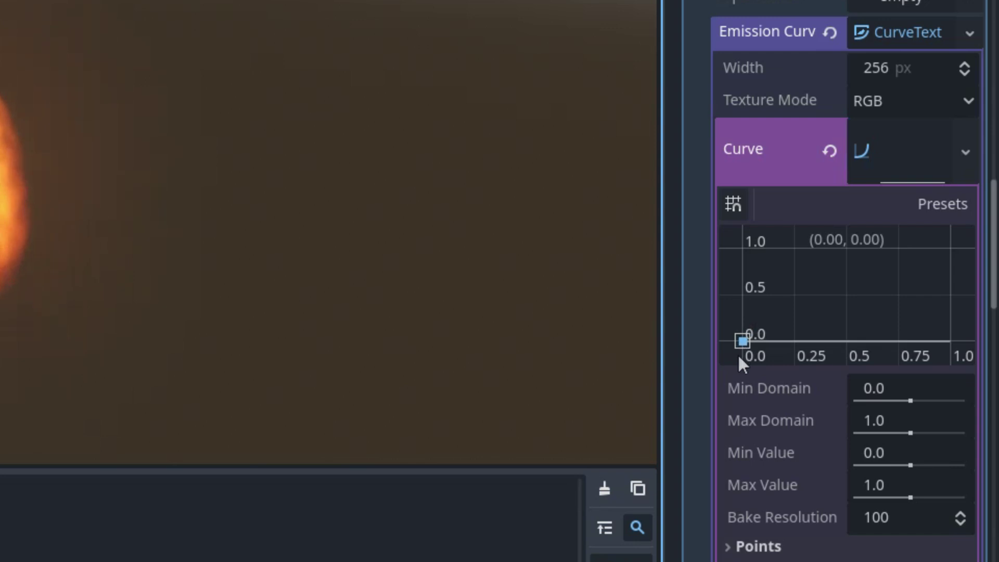
{"action": "left_click_drag", "start_coordinate": [950, 338], "coordinate": [971, 246]}
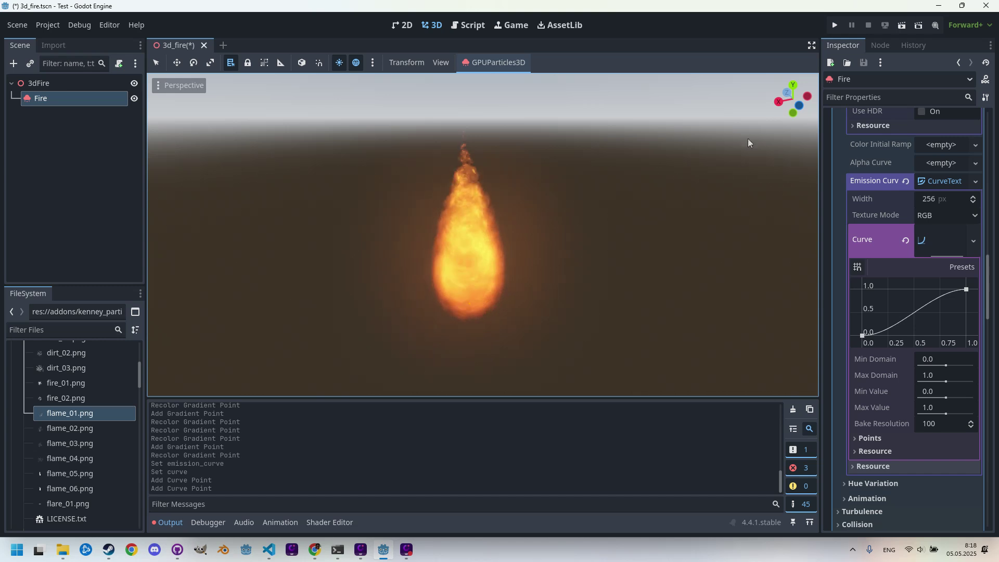
Expand the Fire node's Drawing settings to examine the Local Coords option
{"action": "scroll", "coordinate": [908, 317], "scroll_direction": "up", "scroll_amount": 20}
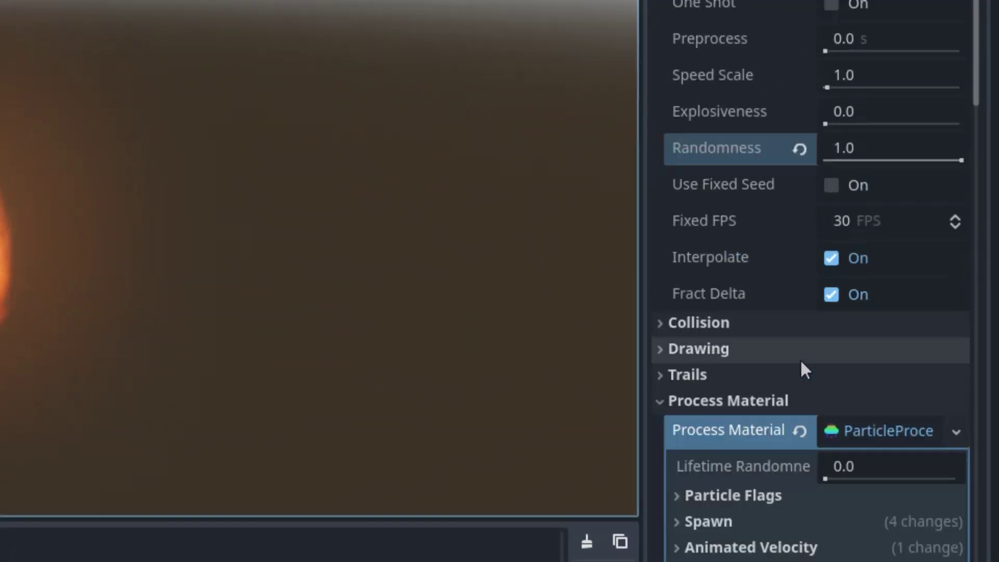
{"action": "scroll", "coordinate": [791, 359], "scroll_direction": "down", "scroll_amount": 5}
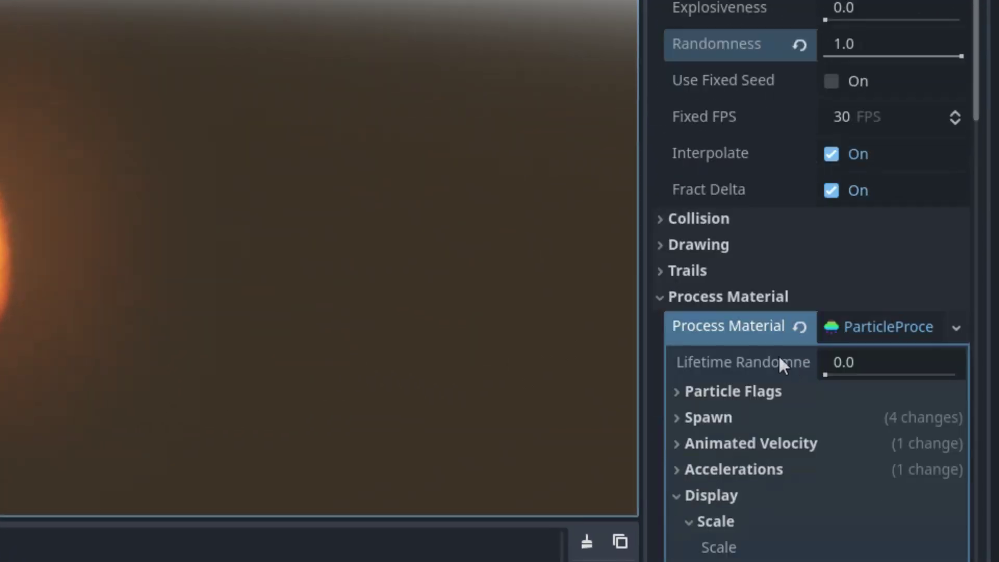
{"action": "left_click", "coordinate": [659, 244]}
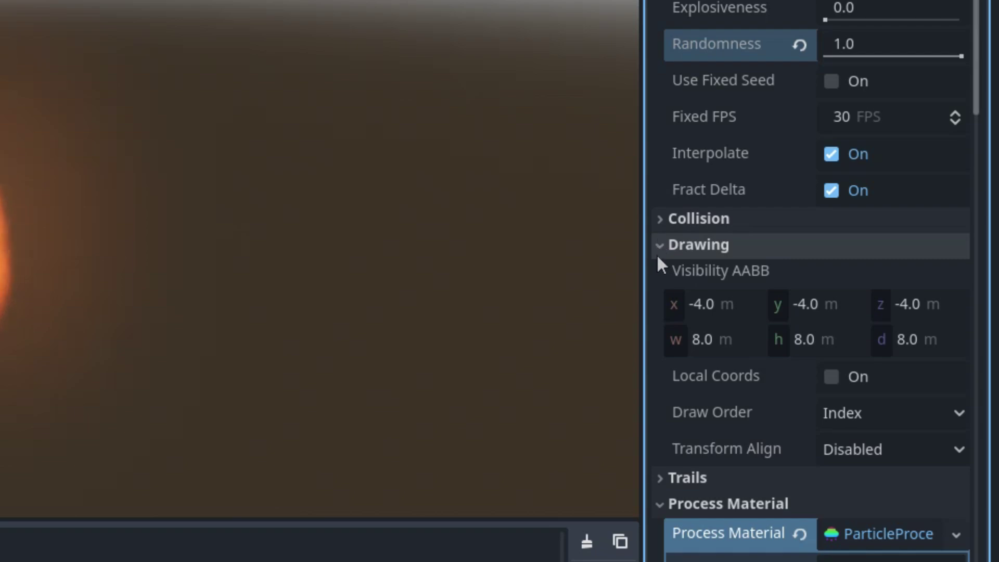
{"action": "scroll", "coordinate": [839, 336], "scroll_direction": "down", "scroll_amount": 5}
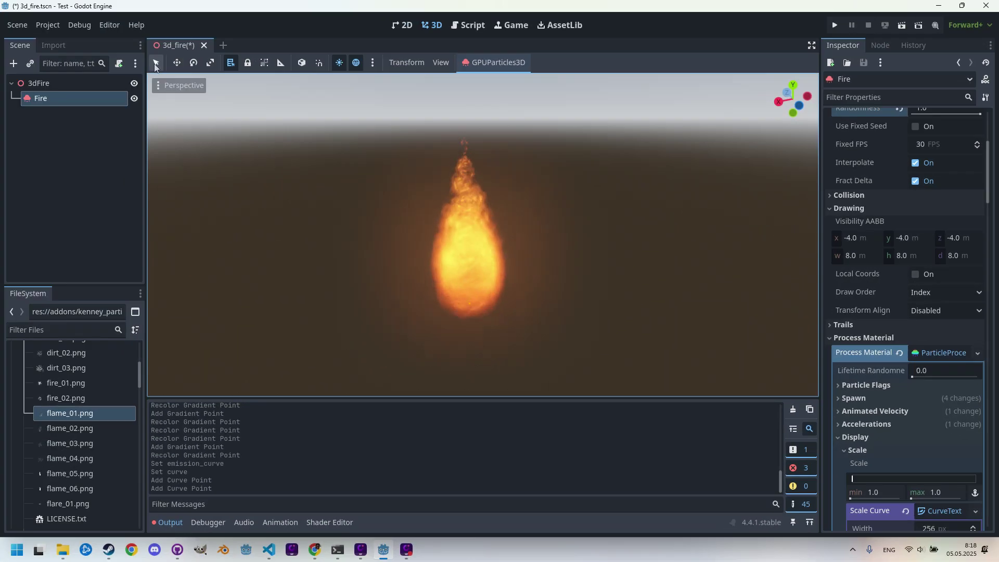
Move the Fire node along its red X axis with the Select tool to test how the particles follow it
{"action": "left_click", "coordinate": [155, 65]}
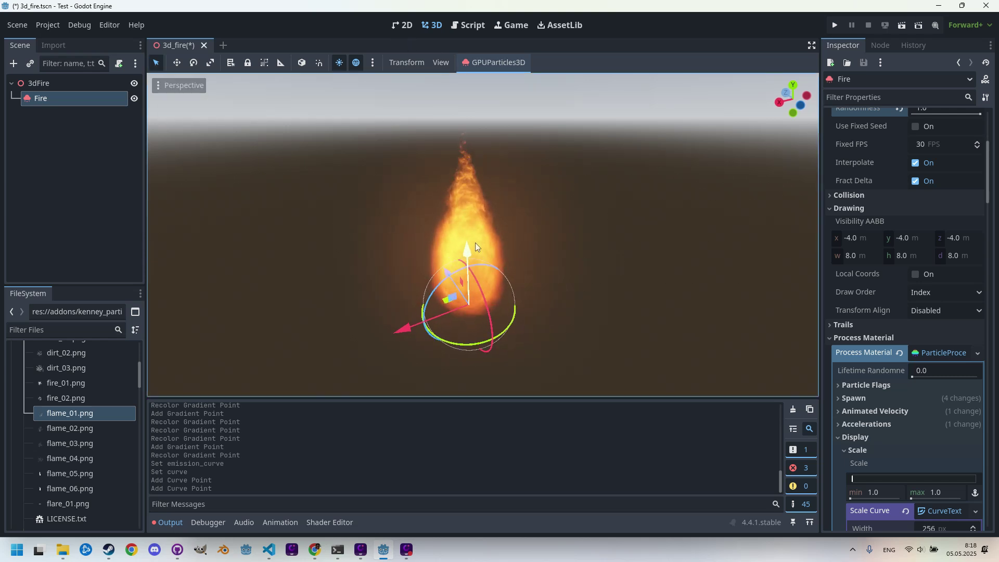
{"action": "middle_click_drag", "start_coordinate": [476, 243], "coordinate": [750, 223]}
{"action": "scroll", "coordinate": [738, 236], "scroll_direction": "up", "scroll_amount": 3}
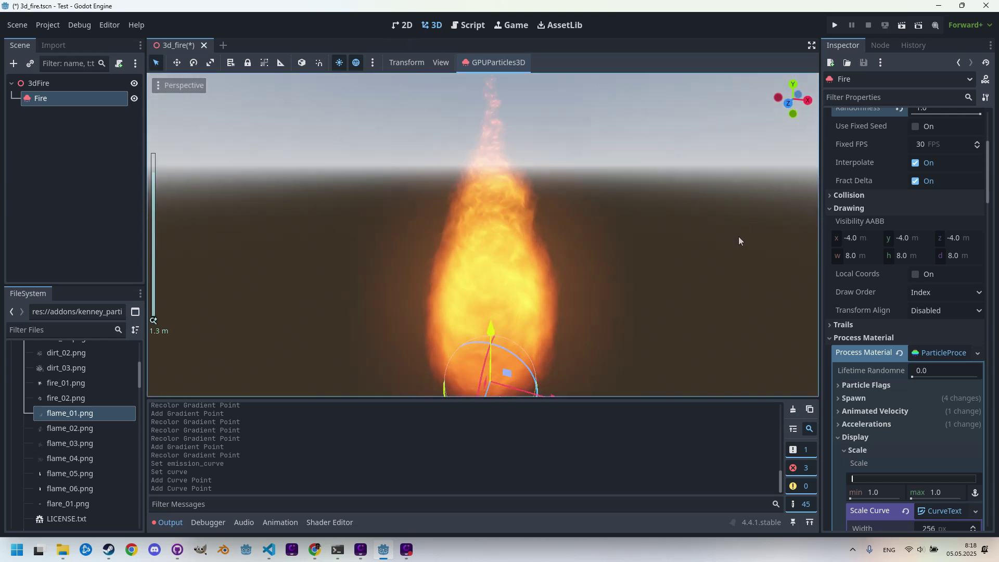
{"action": "scroll", "coordinate": [738, 241], "scroll_direction": "down", "scroll_amount": 5}
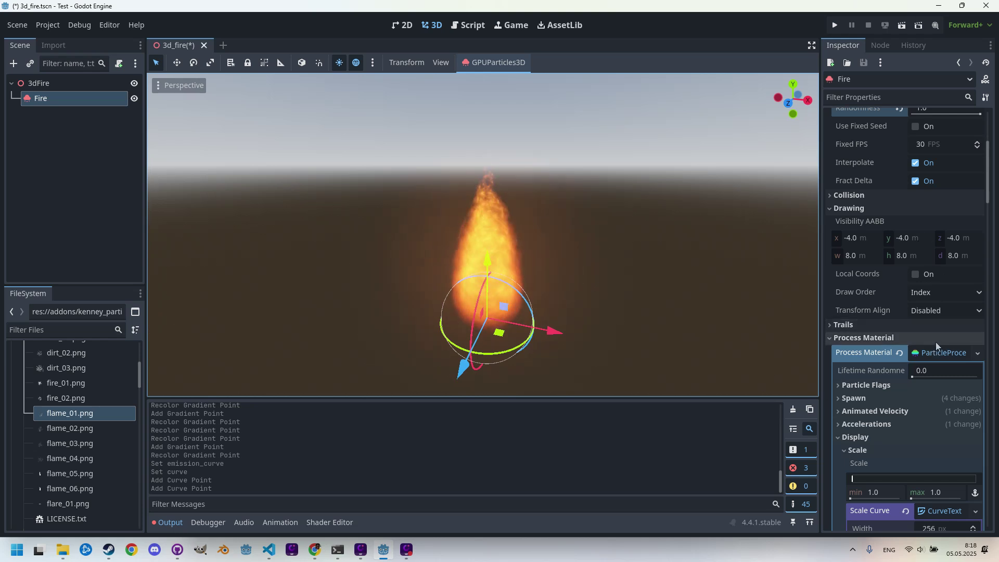
{"action": "mouse_move", "coordinate": [848, 273]}
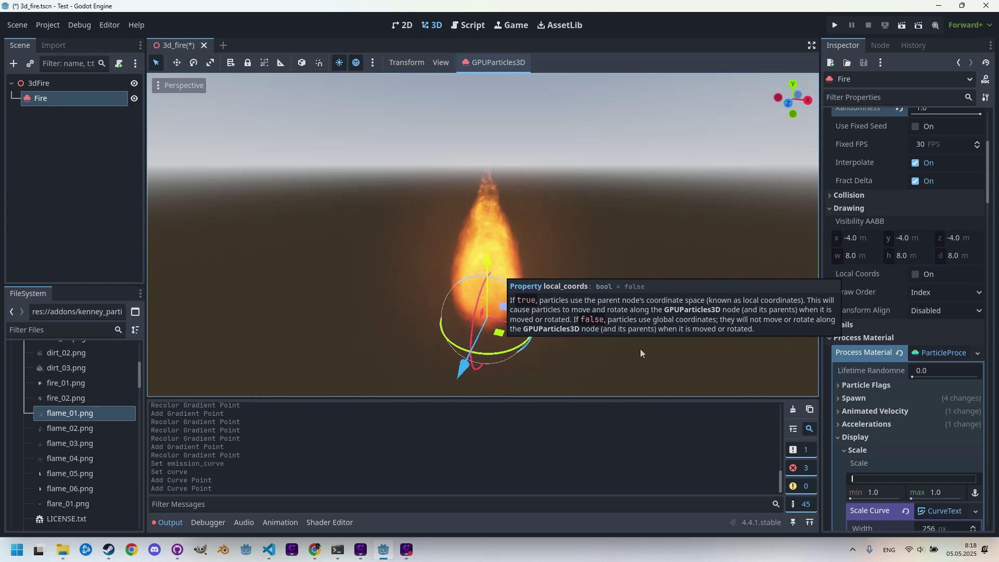
{"action": "scroll", "coordinate": [632, 342], "scroll_direction": "down", "scroll_amount": 1}
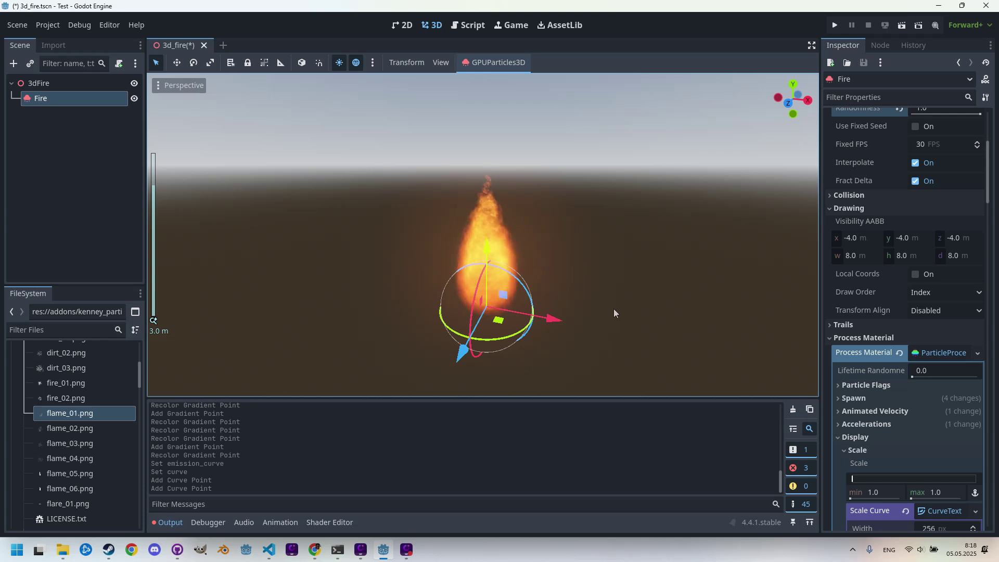
{"action": "scroll", "coordinate": [595, 284], "scroll_direction": "down", "scroll_amount": 1}
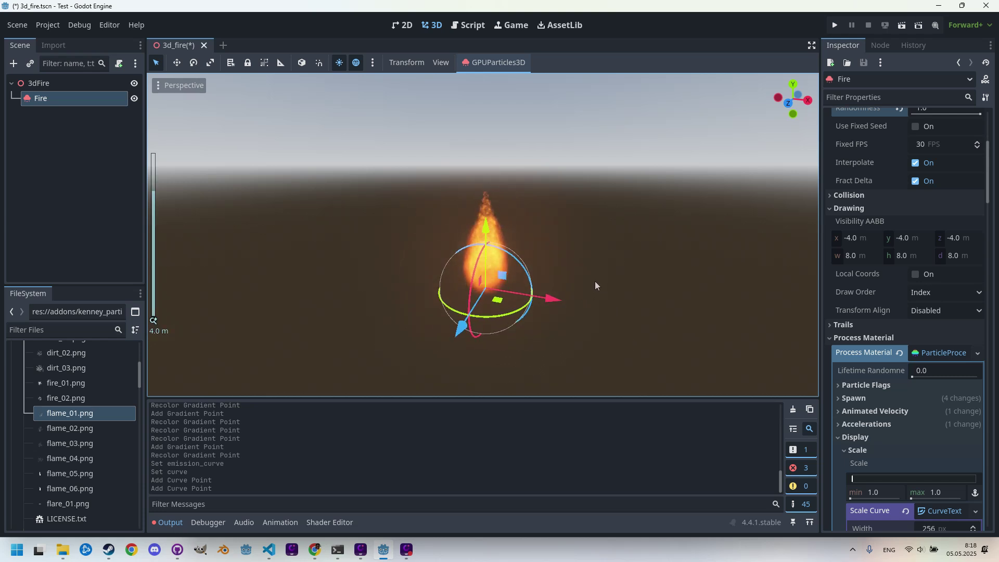
{"action": "scroll", "coordinate": [573, 302], "scroll_direction": "up", "scroll_amount": 1}
{"action": "left_click_drag", "start_coordinate": [554, 336], "coordinate": [593, 335]}
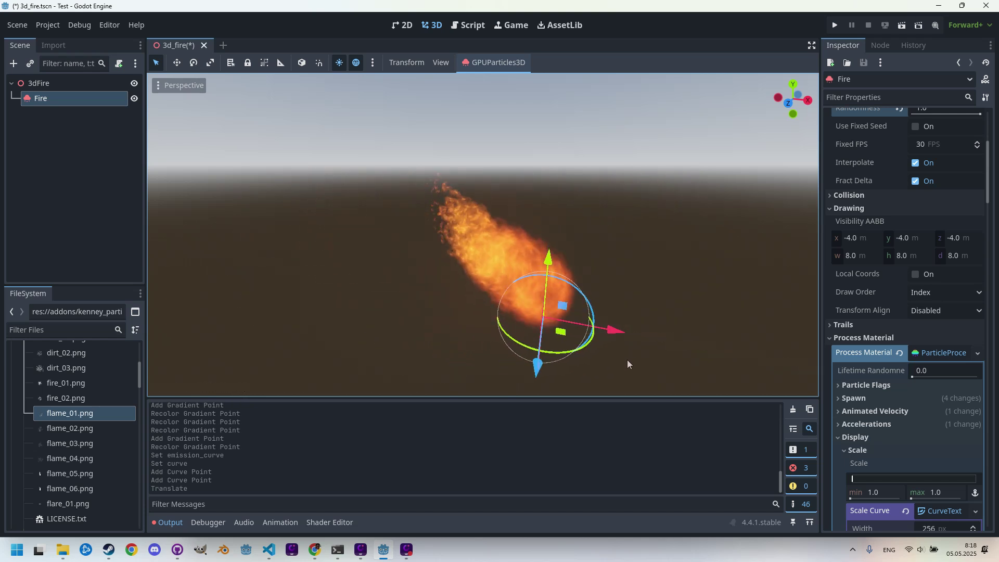
Undo the Fire node's last move along the X axis
{"action": "key", "text": "ctrl+z"}
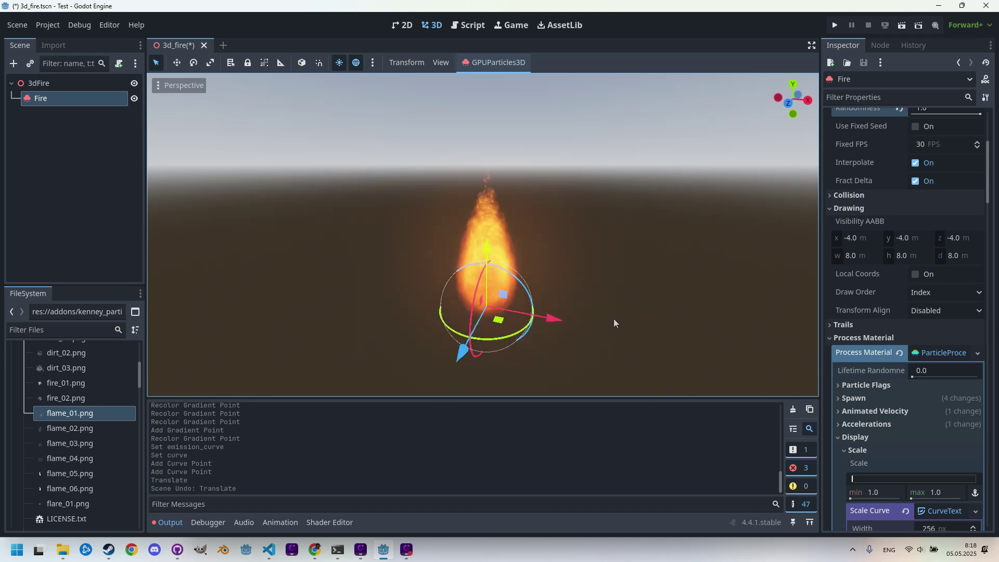
Test moving the Fire node along its X axis with Local Coords enabled, reset Local Coords to its default, and save the scene
{"action": "left_click", "coordinate": [924, 274]}
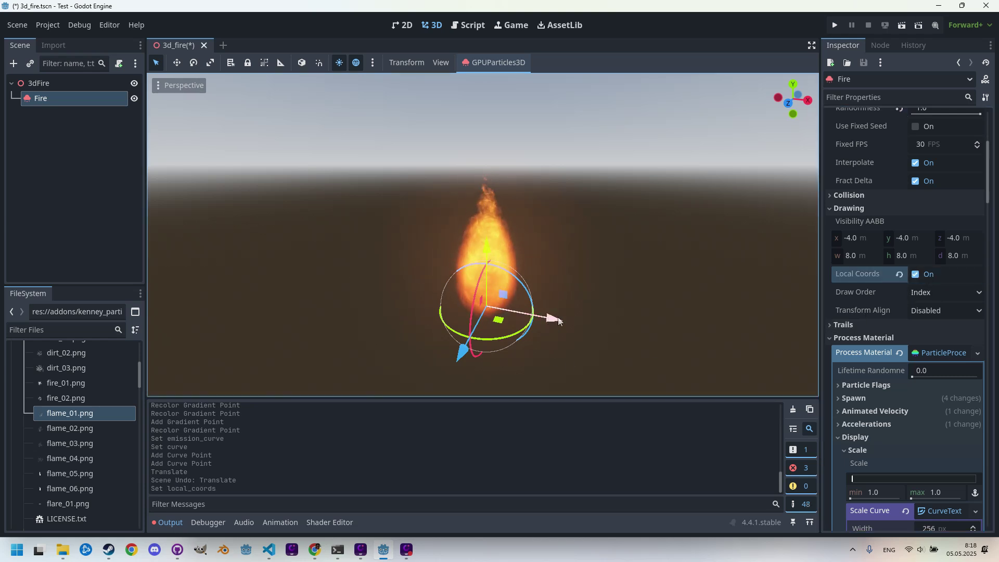
{"action": "mouse_move", "coordinate": [559, 321]}
{"action": "left_mouse_down"}
{"action": "mouse_move", "coordinate": [663, 352]}
{"action": "mouse_move", "coordinate": [398, 302]}
{"action": "mouse_move", "coordinate": [639, 346]}
{"action": "mouse_move", "coordinate": [547, 320]}
{"action": "left_mouse_up"}
{"action": "left_click", "coordinate": [899, 274]}
{"action": "key", "text": "ctrl+s"}
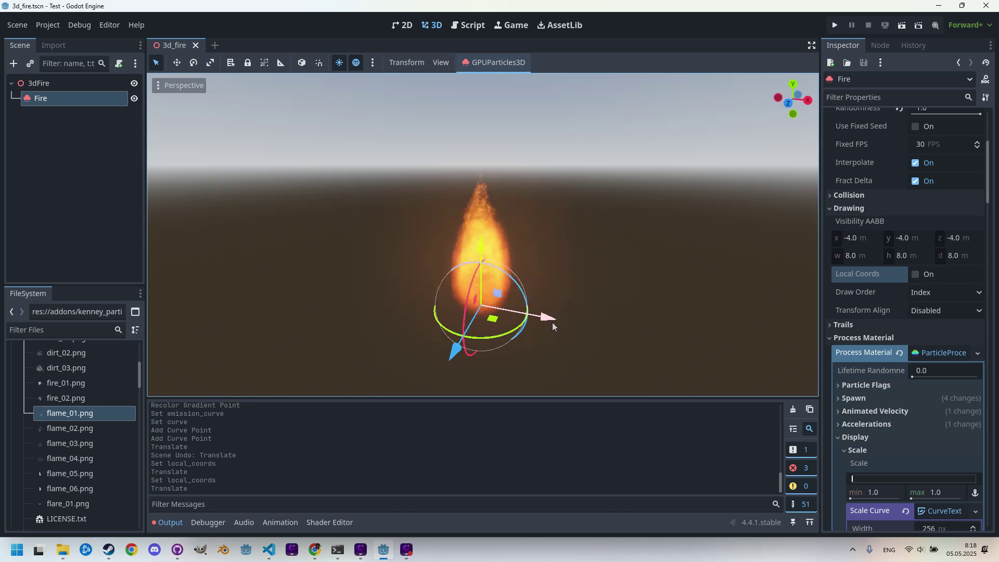
Undo the Fire node's test moves and both Local Coords changes
{"action": "key", "text": "ctrl+z"}
{"action": "key", "text": "ctrl+z"}
{"action": "key", "text": "ctrl+z"}
{"action": "key", "text": "ctrl+z"}
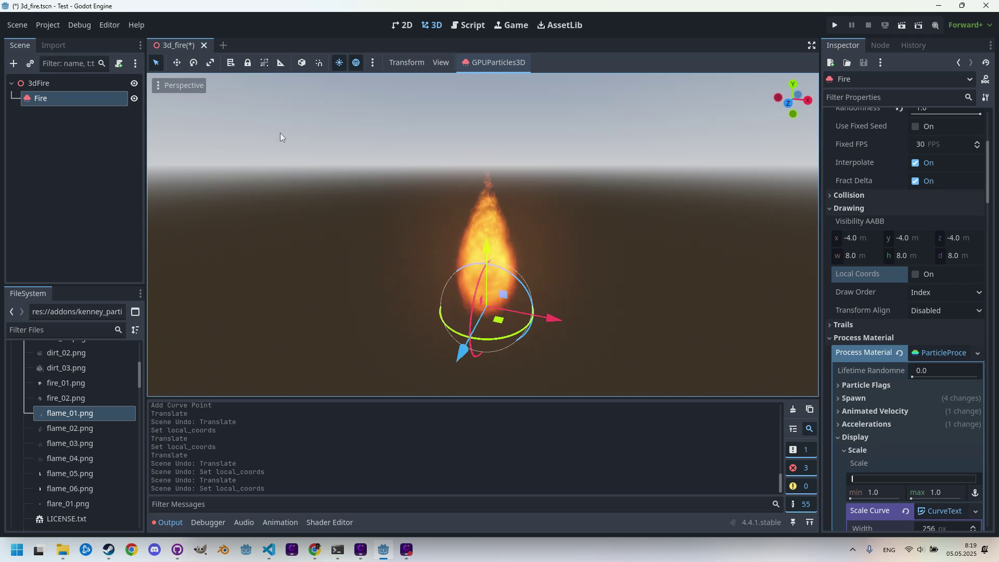
Add a second GPUParticles3D node under the 3dFire root and name it Smoke
{"action": "left_click", "coordinate": [227, 63]}
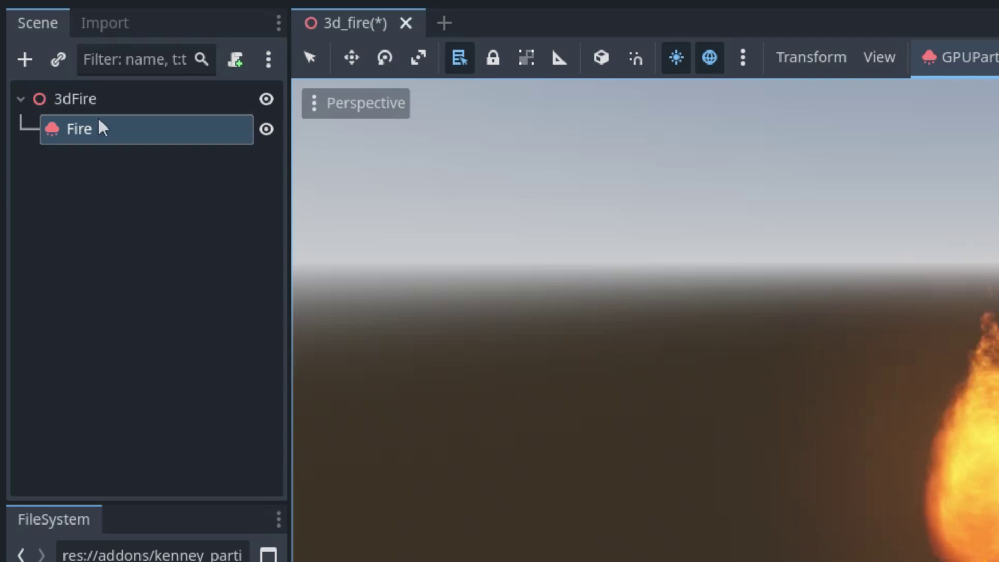
{"action": "right_click", "coordinate": [90, 99]}
{"action": "left_click", "coordinate": [205, 126]}
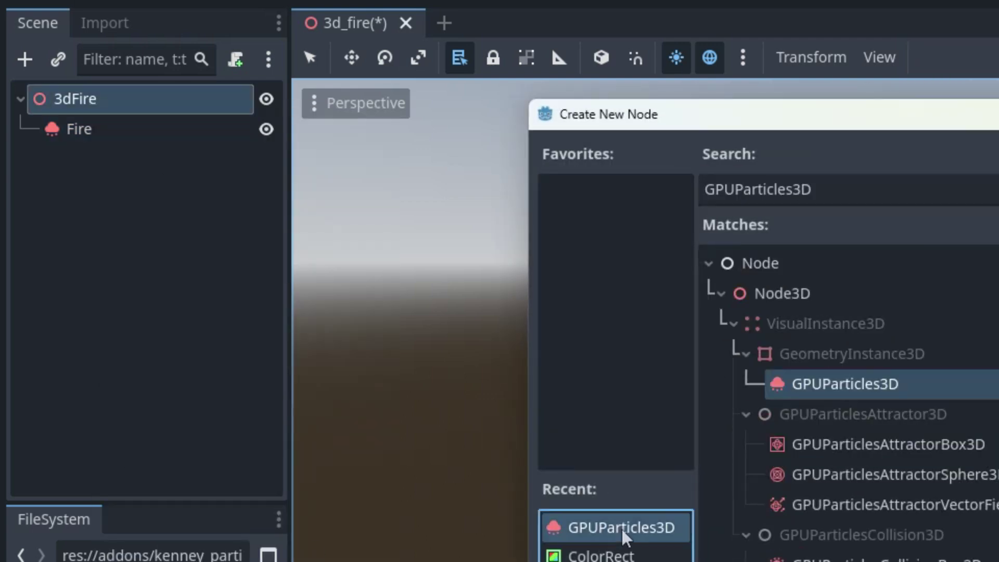
{"action": "double_click", "coordinate": [621, 527]}
{"action": "double_click", "coordinate": [116, 172]}
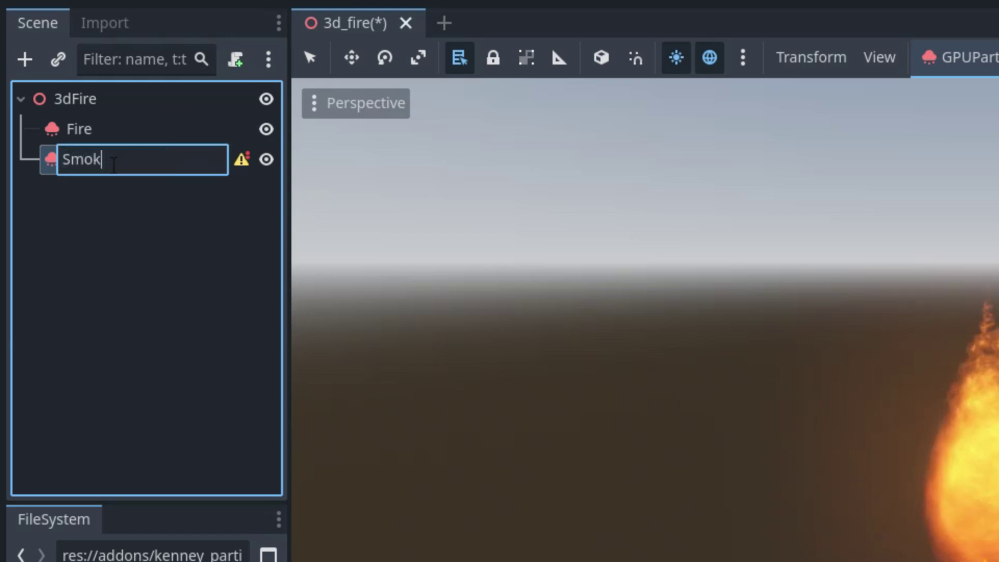
{"action": "key", "text": "Return"}
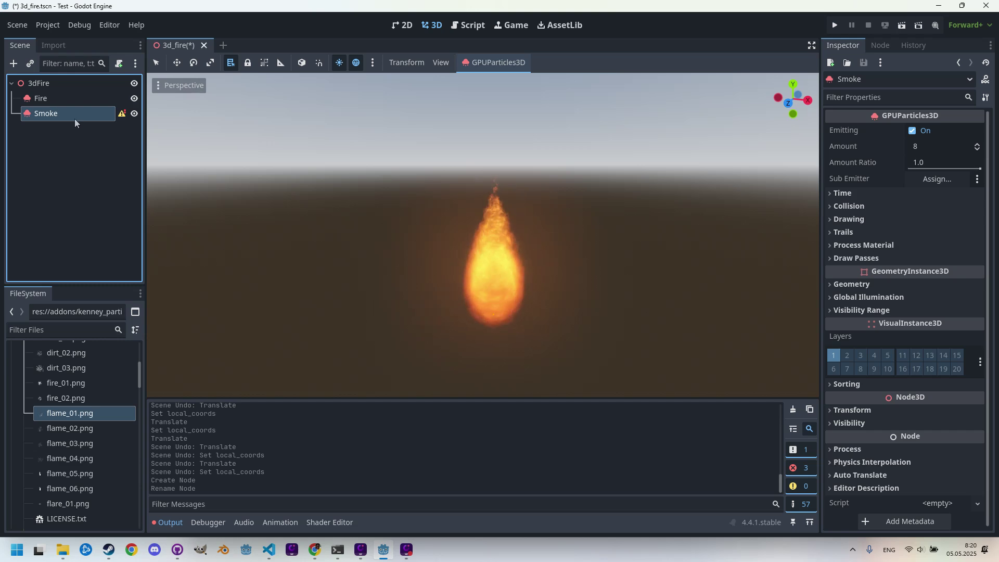
Assign a new ParticleProcessMaterial to the Smoke node and expand the material's settings
{"action": "left_click", "coordinate": [895, 245]}
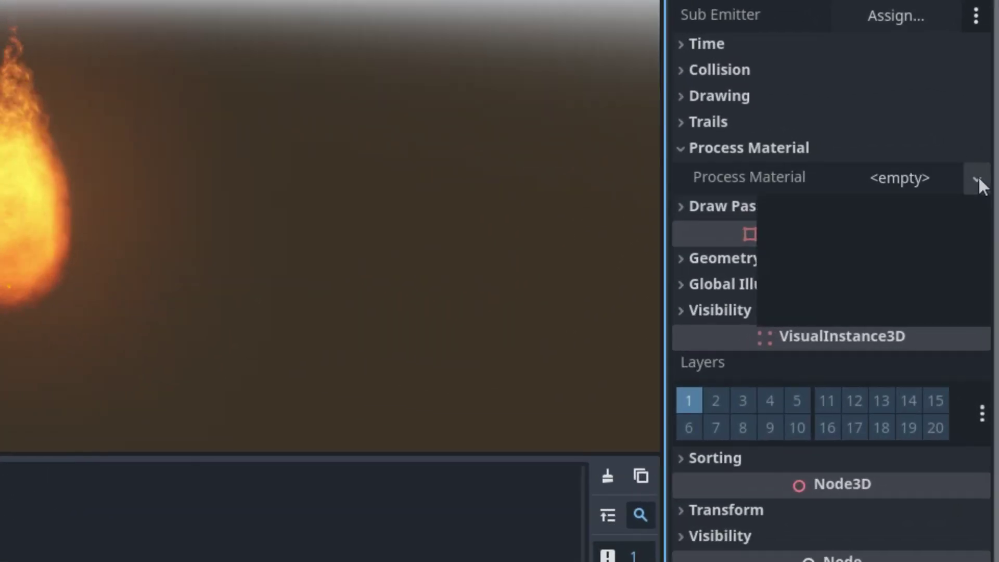
{"action": "left_click", "coordinate": [977, 241]}
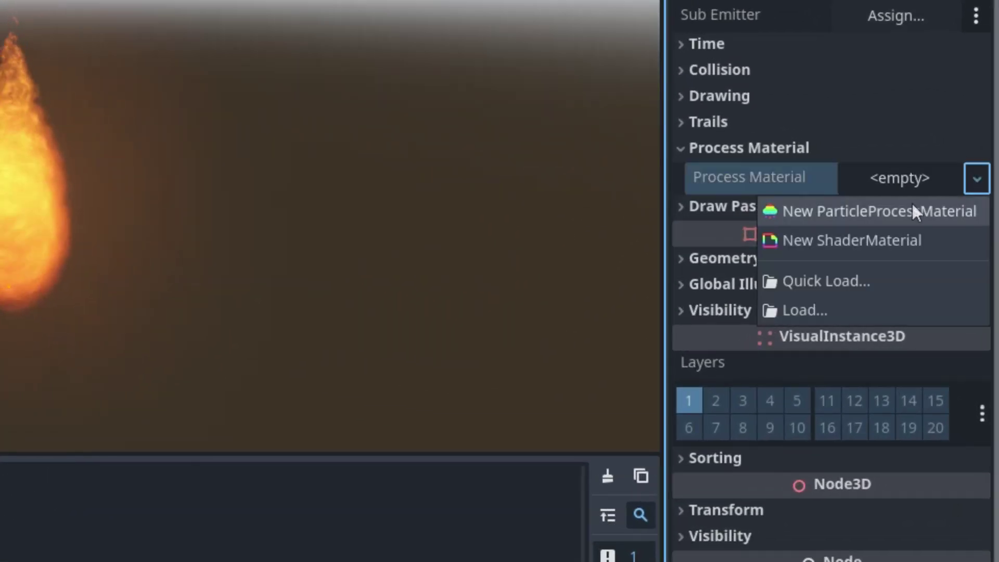
{"action": "left_click", "coordinate": [906, 211]}
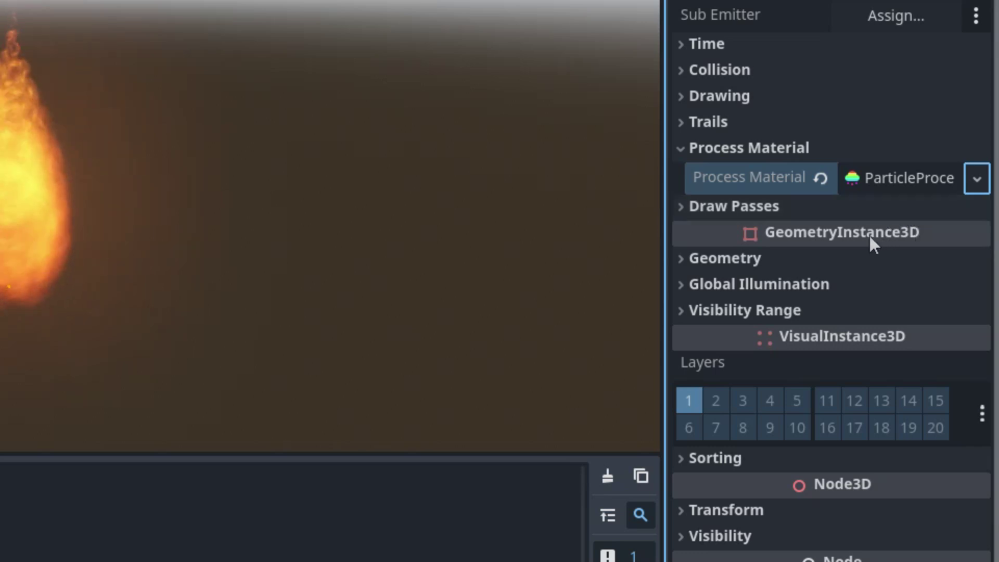
{"action": "scroll", "coordinate": [856, 244], "scroll_direction": "down", "scroll_amount": 1}
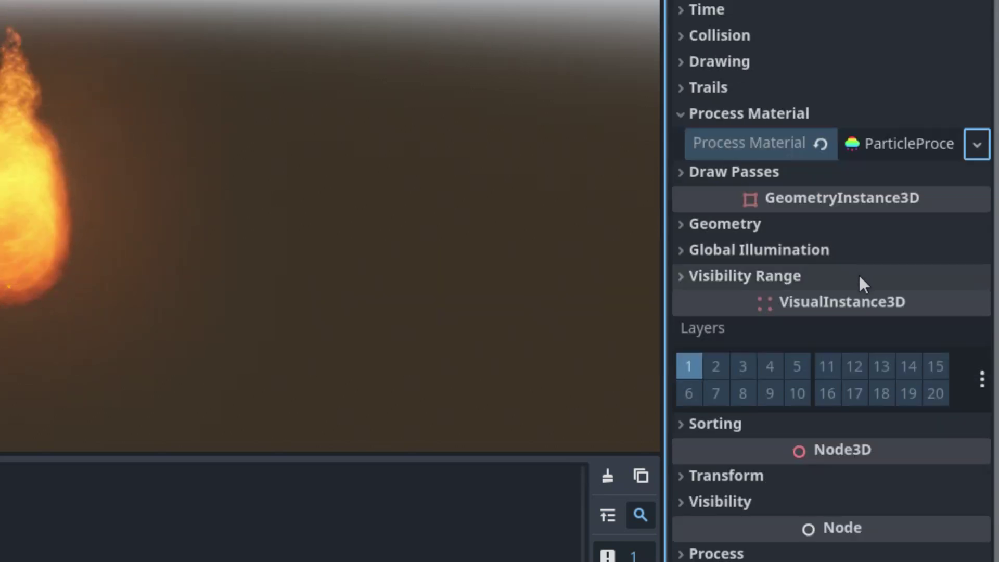
{"action": "left_click", "coordinate": [906, 148]}
Set the smoke material's spawn angle to a minimum of -180° and a maximum of 180°
{"action": "scroll", "coordinate": [903, 144], "scroll_direction": "down", "scroll_amount": 5}
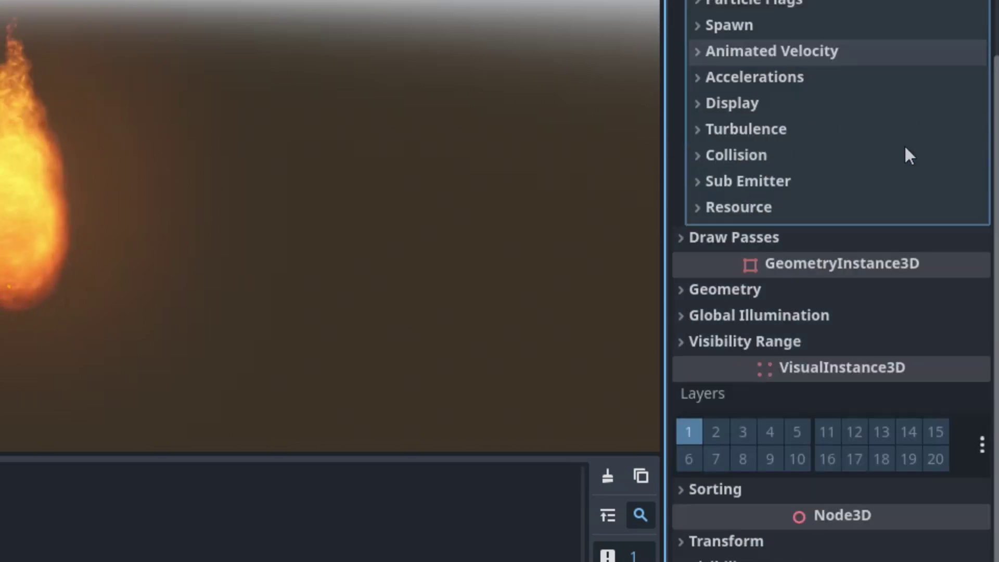
{"action": "left_click", "coordinate": [694, 26]}
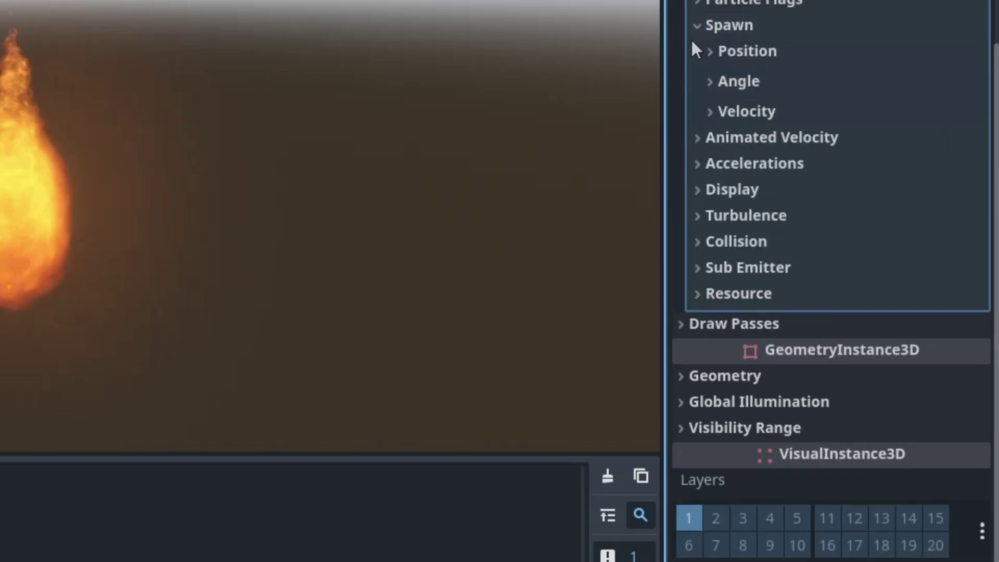
{"action": "left_click", "coordinate": [712, 87]}
{"action": "left_click", "coordinate": [780, 166]}
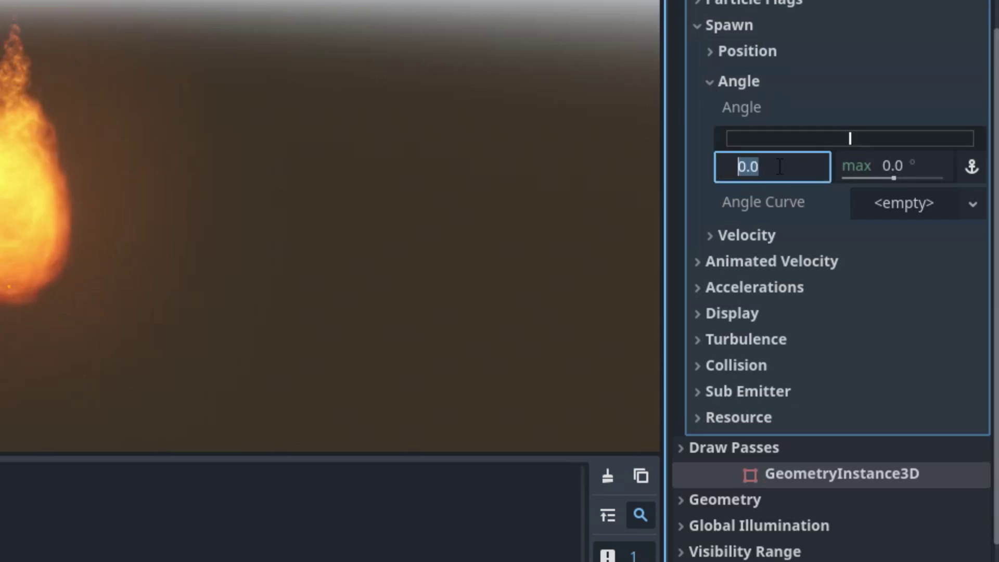
{"action": "type", "text": "-180"}
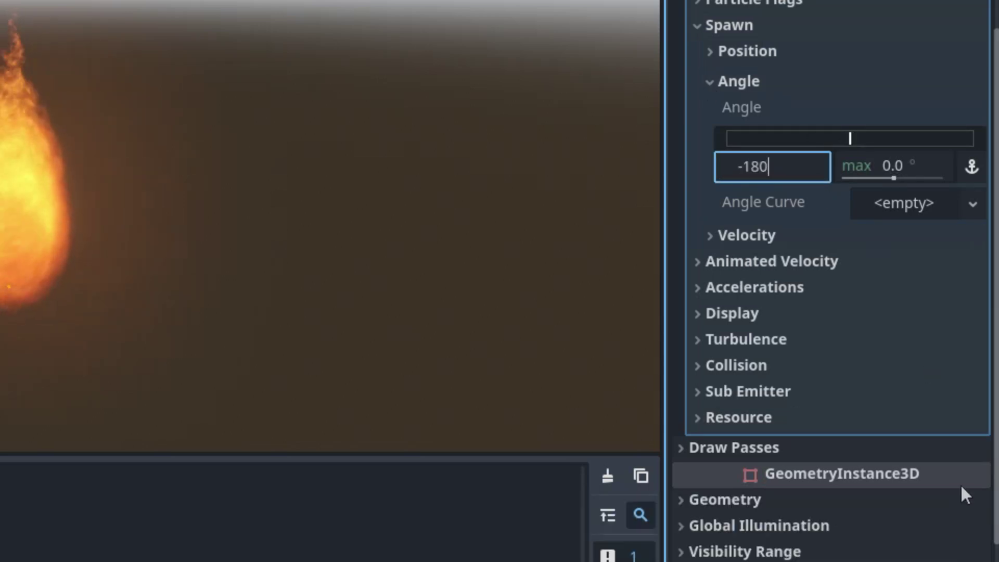
{"action": "key", "text": "Tab"}
{"action": "type", "text": "1"}
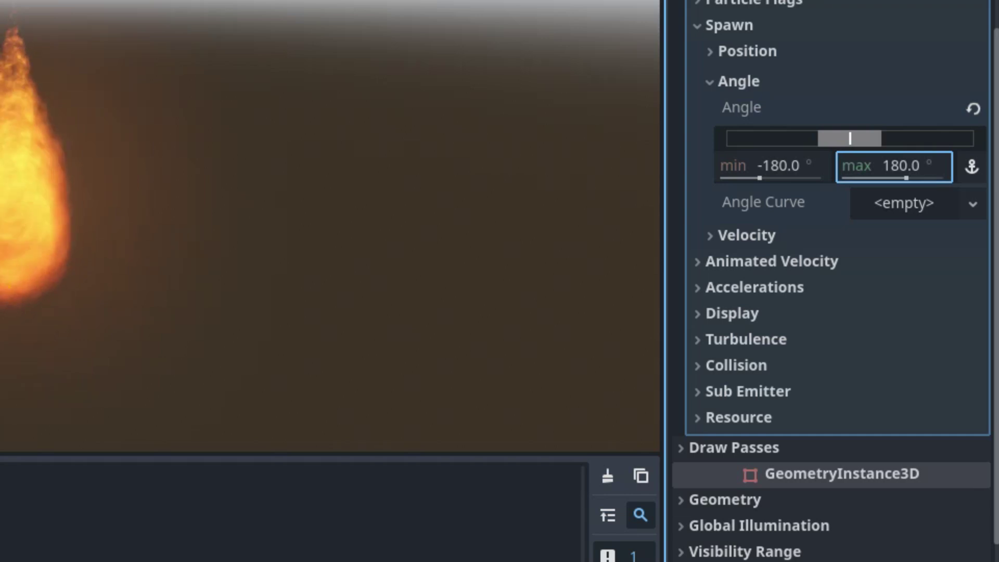
Point the smoke's spawn velocity direction straight up with X 0, Y 1 and Z 0
{"action": "left_click", "coordinate": [710, 235]}
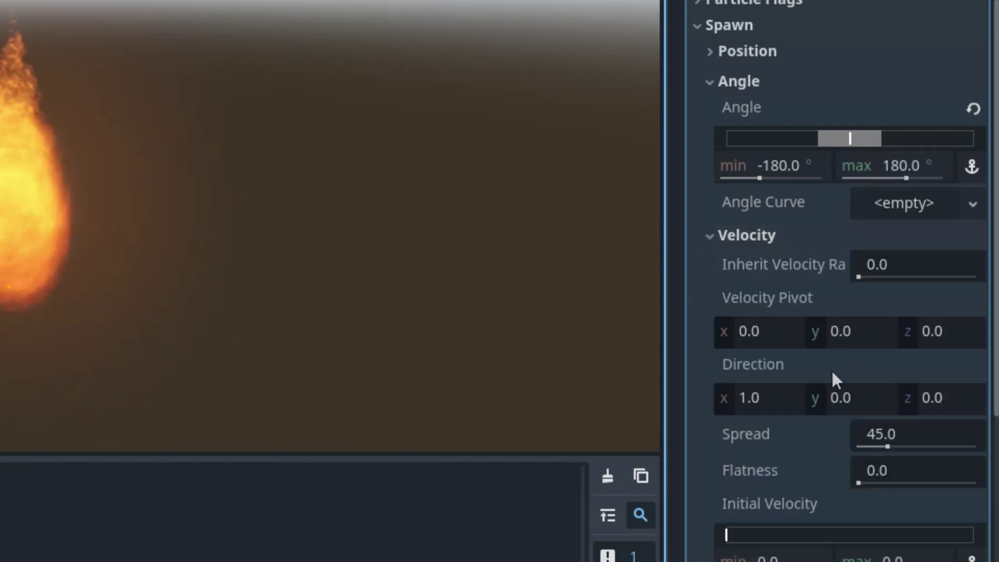
{"action": "left_click", "coordinate": [755, 403]}
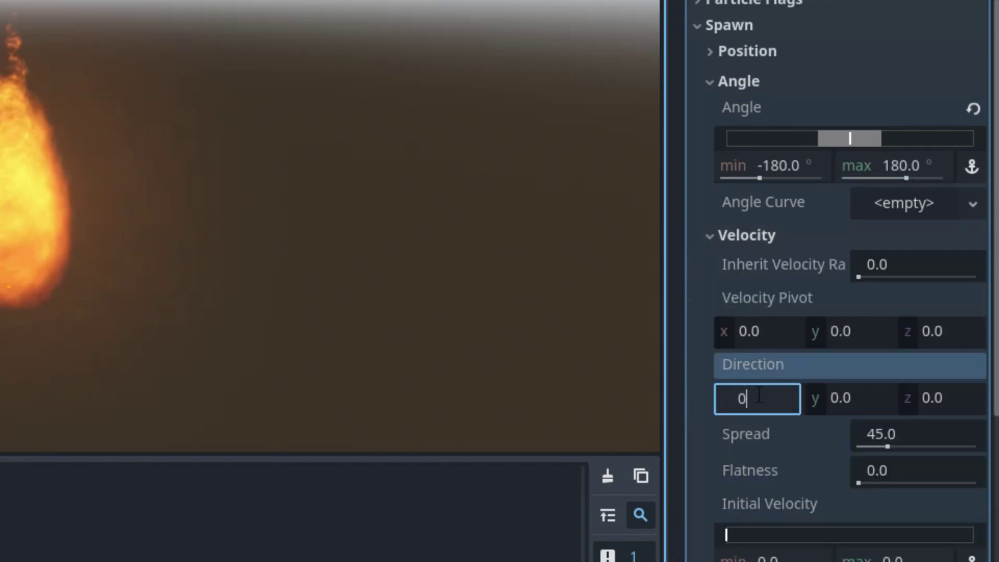
{"action": "key", "text": "Tab"}
{"action": "type", "text": "1"}
{"action": "key", "text": "Tab"}
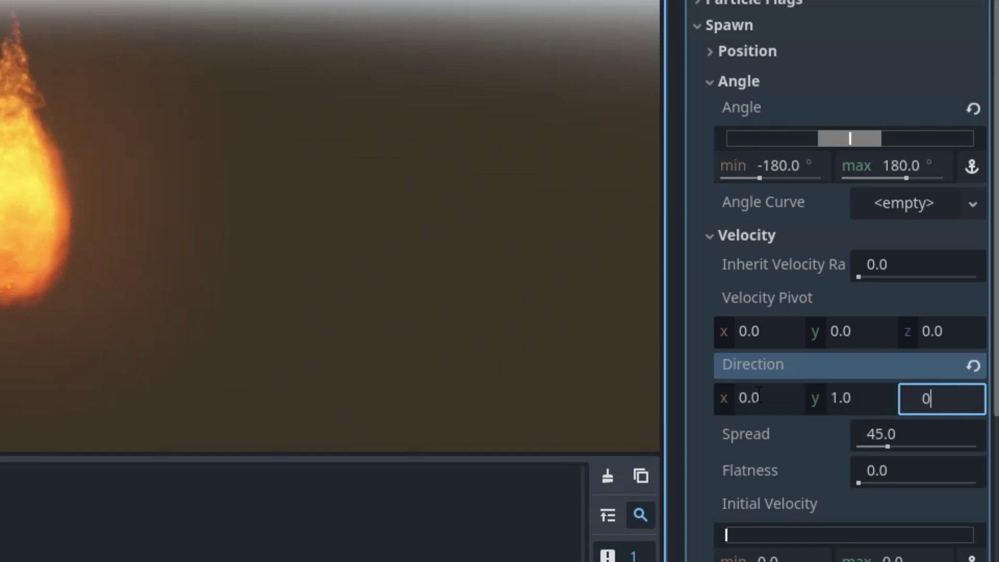
{"action": "type", "text": "0"}
{"action": "key", "text": "Return"}
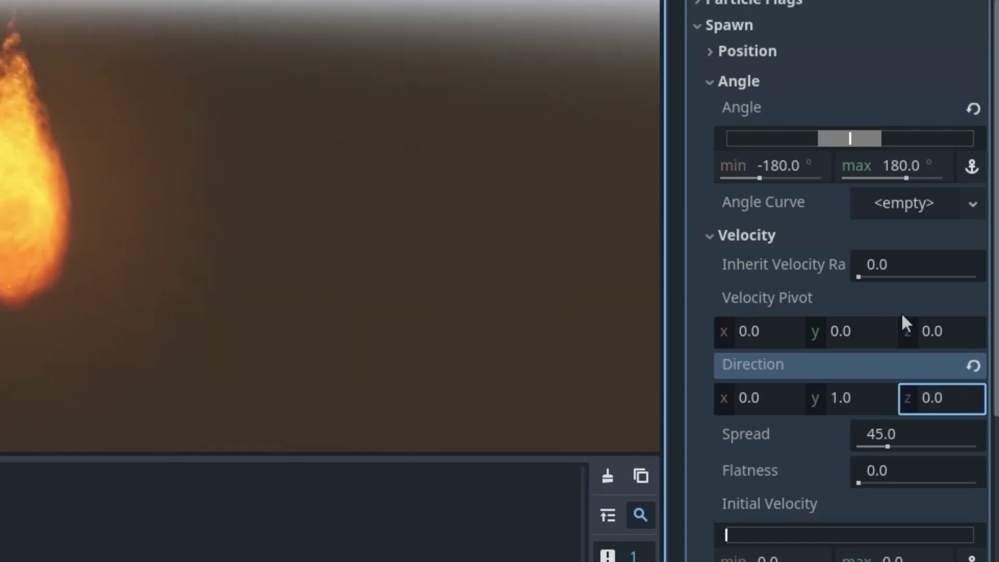
Set the smoke's spawn velocity spread to 10
{"action": "scroll", "coordinate": [905, 320], "scroll_direction": "down", "scroll_amount": 4}
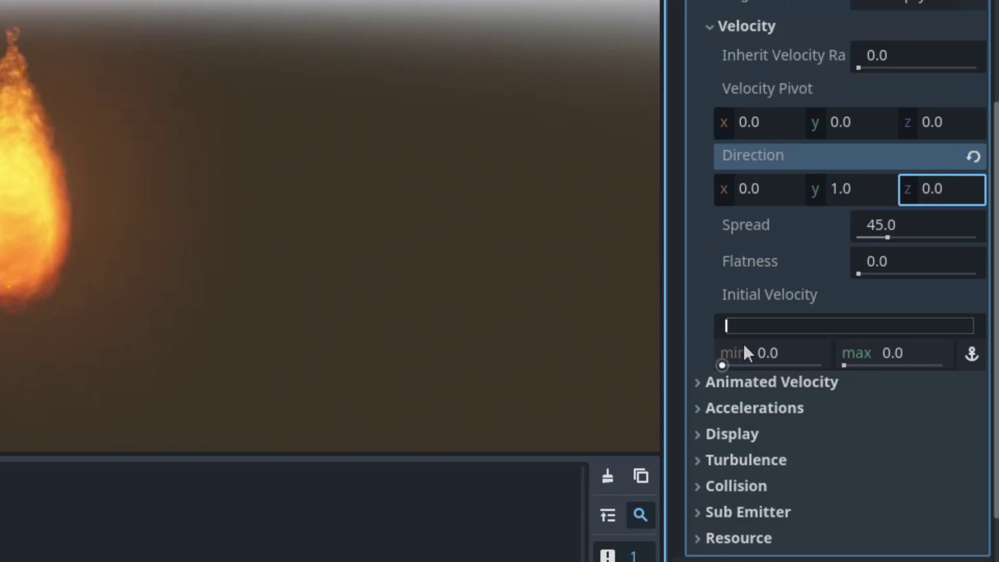
{"action": "left_click", "coordinate": [905, 236]}
{"action": "type", "text": "10"}
{"action": "key", "text": "Return"}
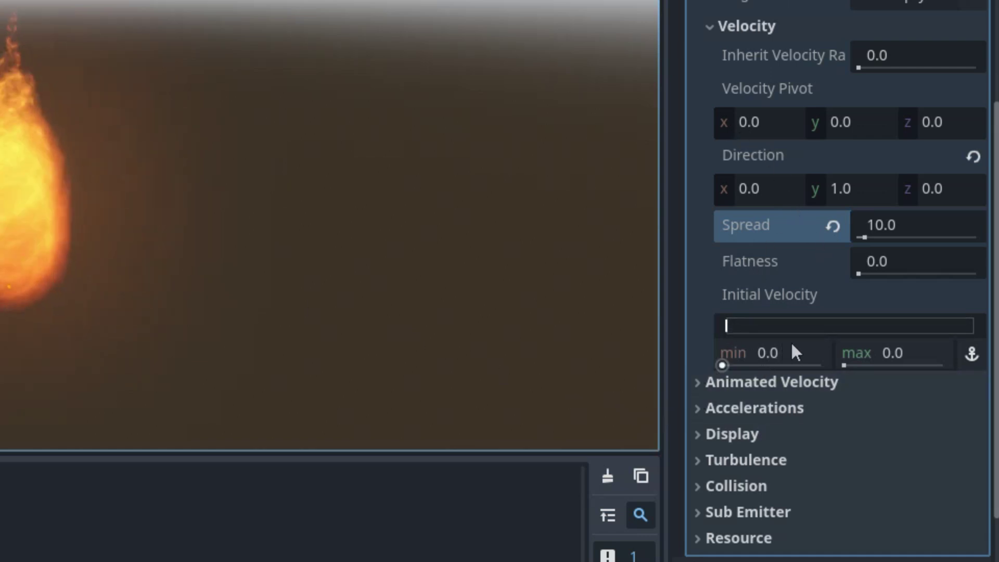
Set the smoke's initial velocity to a minimum of 0.5 and a maximum of 1.0
{"action": "left_click", "coordinate": [801, 352]}
{"action": "type", "text": "0."}
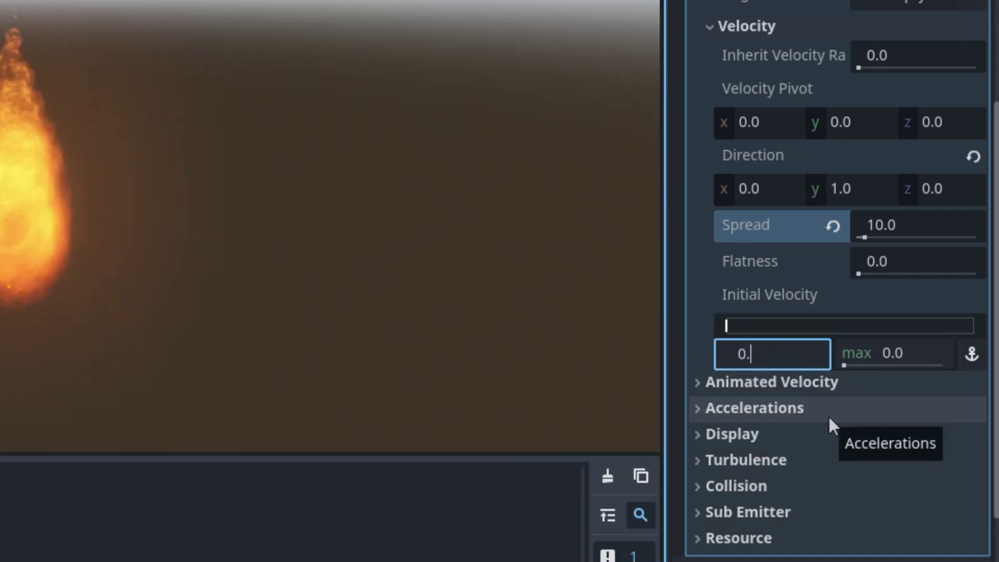
{"action": "type", "text": "5"}
{"action": "key", "text": "Tab"}
{"action": "type", "text": "1"}
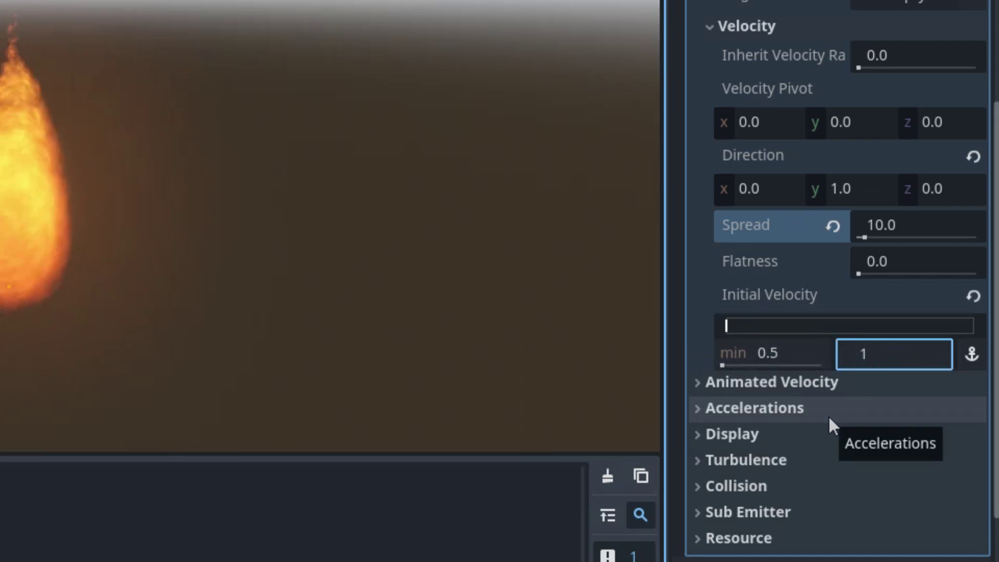
{"action": "key", "text": "Return"}
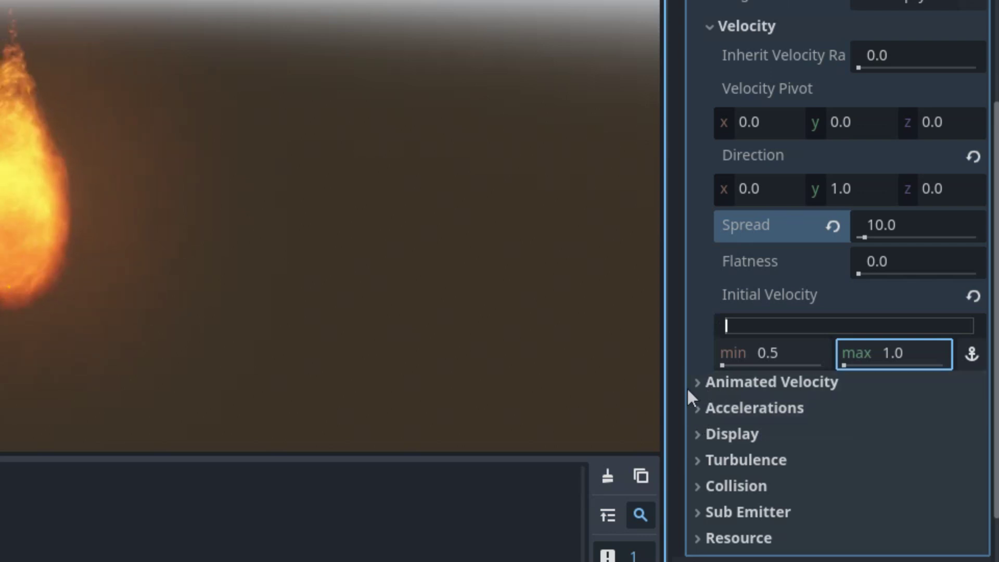
Set the Y gravity in the smoke material's accelerations to 0
{"action": "left_click", "coordinate": [698, 408]}
{"action": "scroll", "coordinate": [728, 312], "scroll_direction": "down", "scroll_amount": 4}
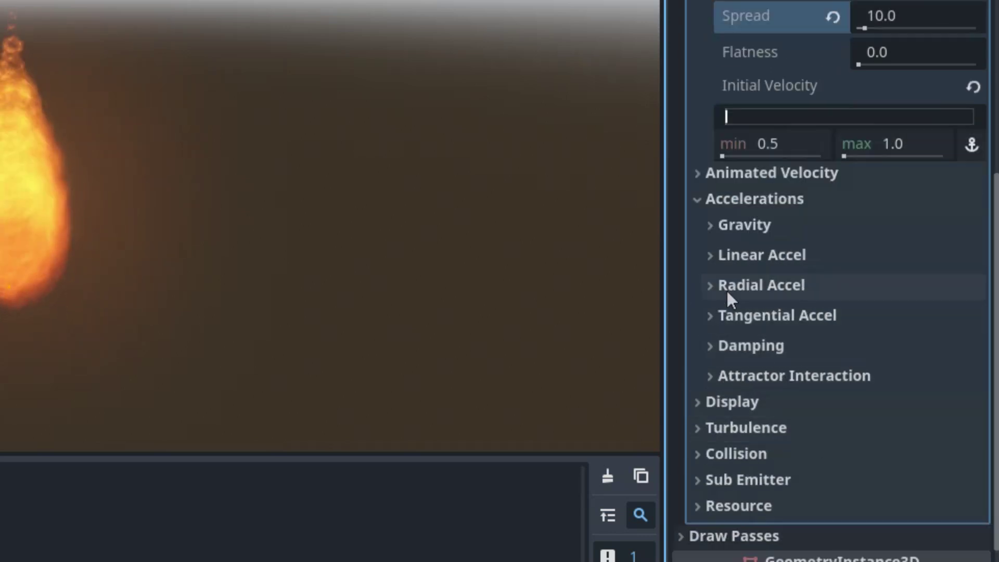
{"action": "left_click", "coordinate": [708, 224]}
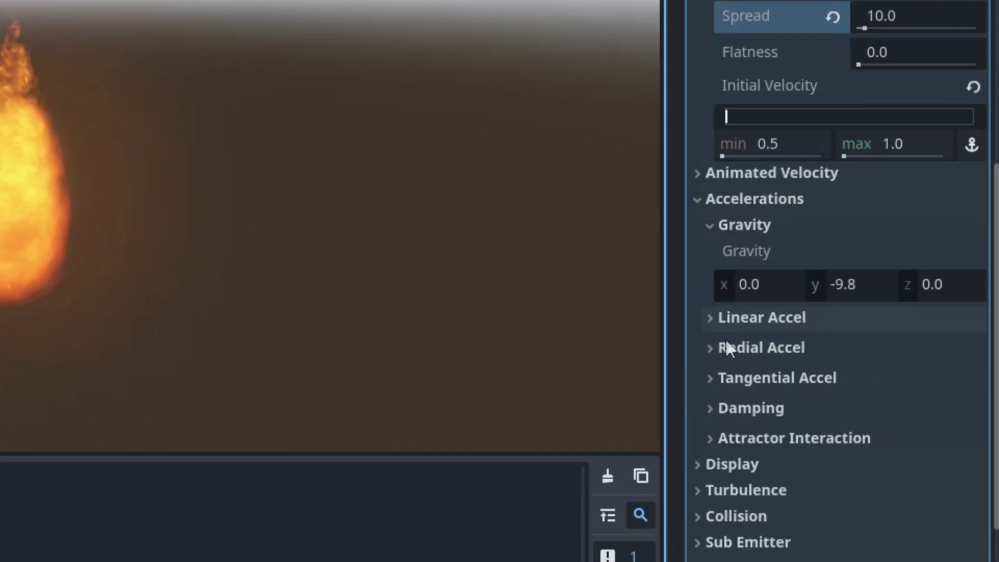
{"action": "left_click", "coordinate": [850, 285]}
{"action": "type", "text": "0"}
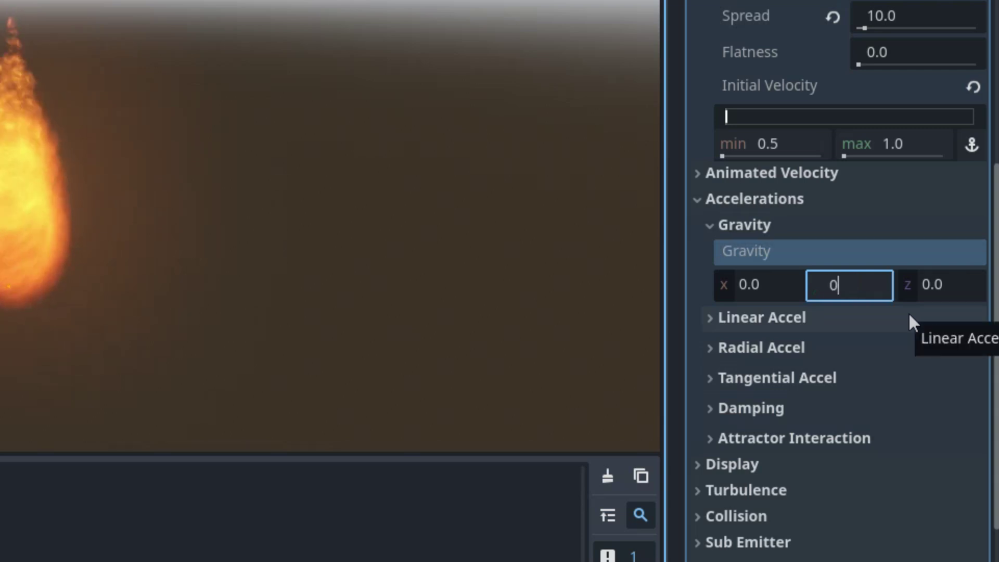
{"action": "key", "text": "Return"}
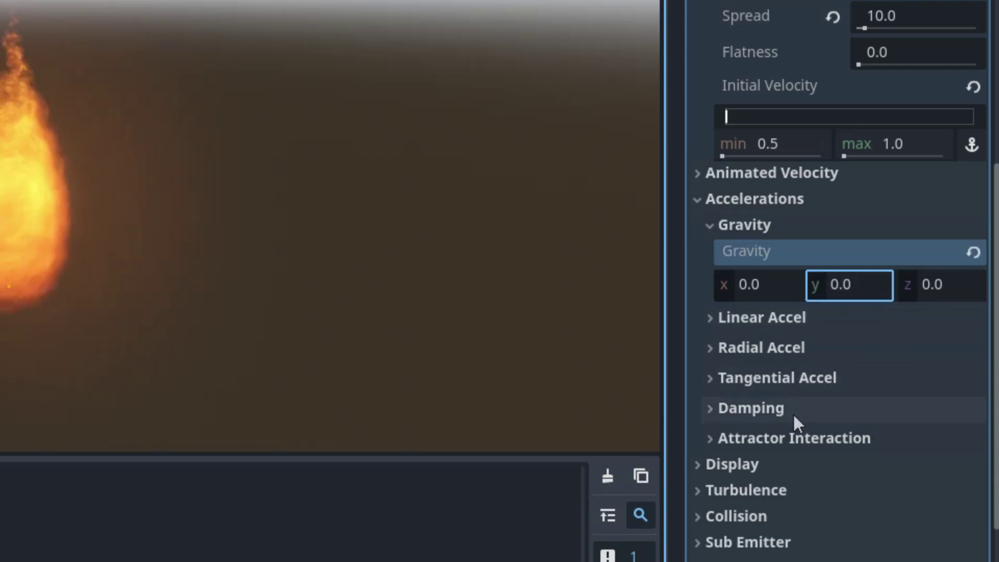
Assign a new QuadMesh to the Smoke node's draw pass 1 and expand the mesh's settings
{"action": "scroll", "coordinate": [826, 457], "scroll_direction": "down", "scroll_amount": 5}
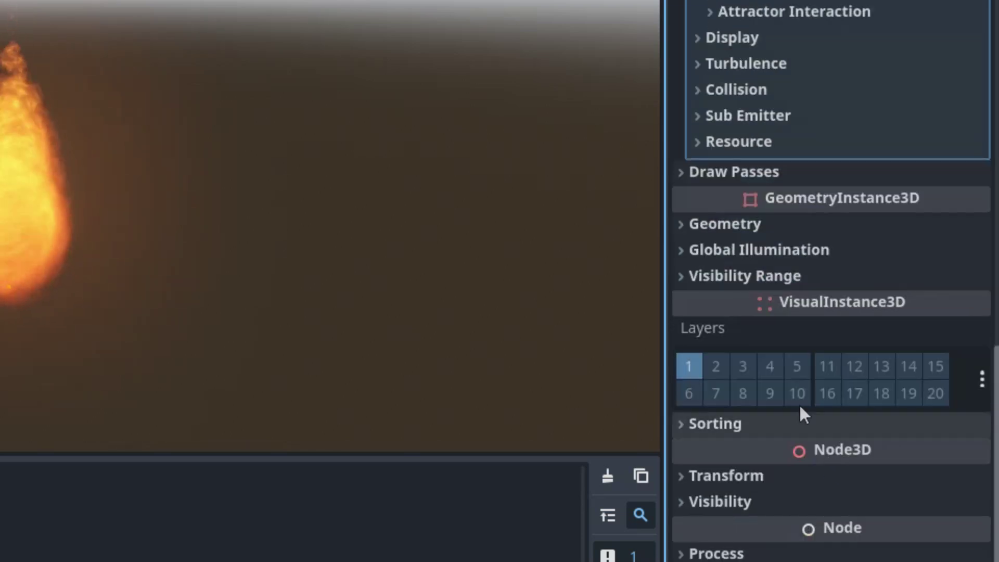
{"action": "left_click", "coordinate": [682, 174]}
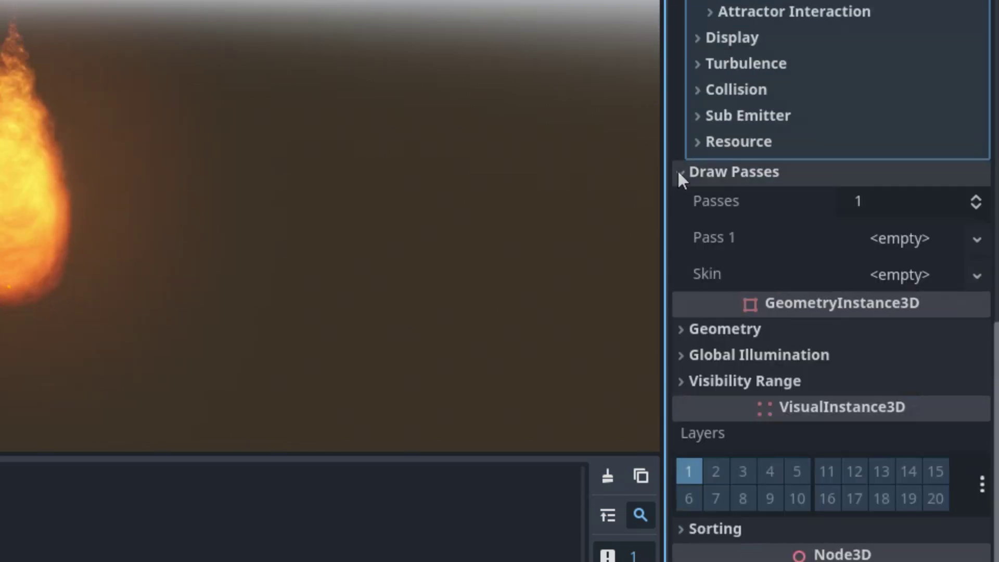
{"action": "left_click", "coordinate": [976, 241]}
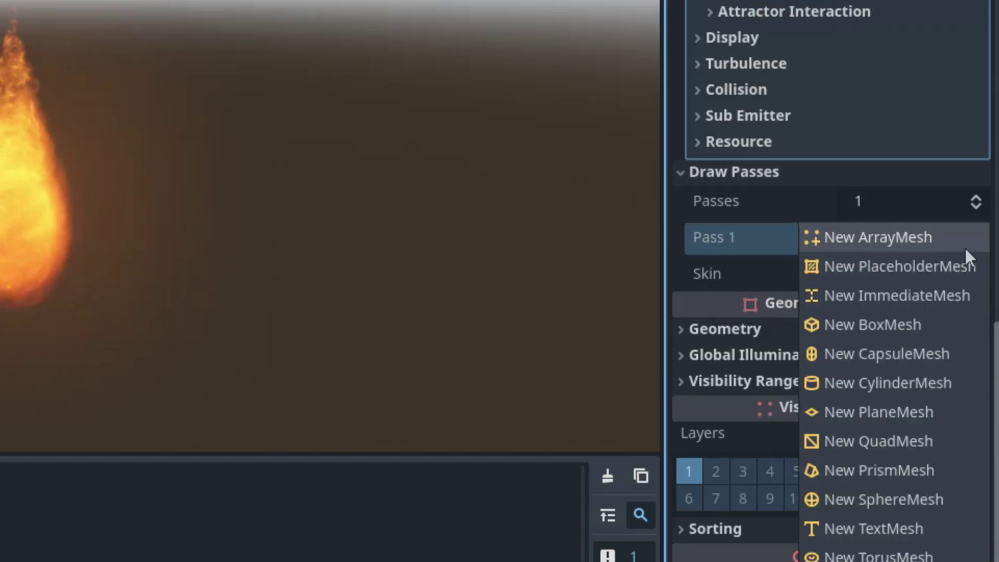
{"action": "left_click", "coordinate": [898, 442]}
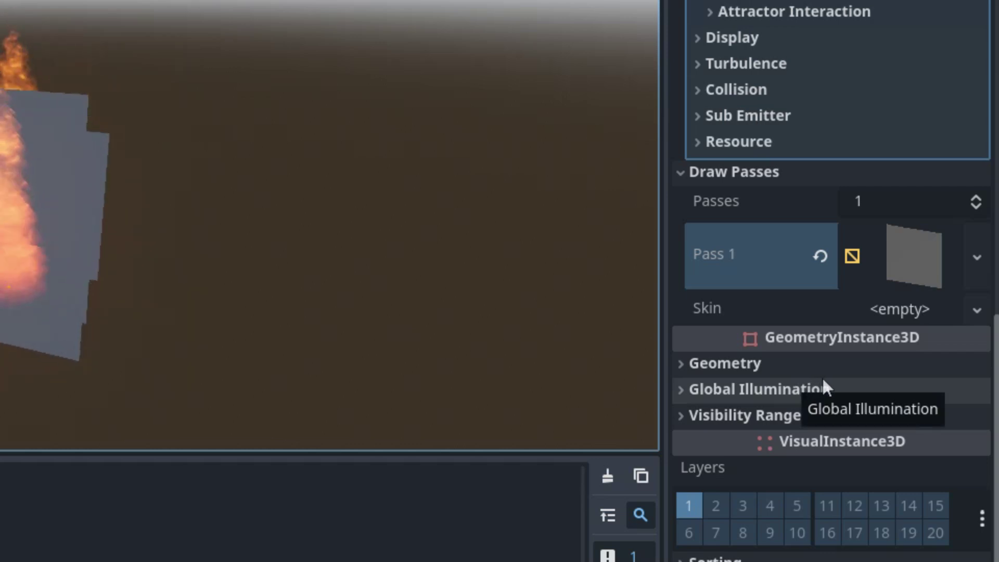
{"action": "left_click", "coordinate": [911, 261]}
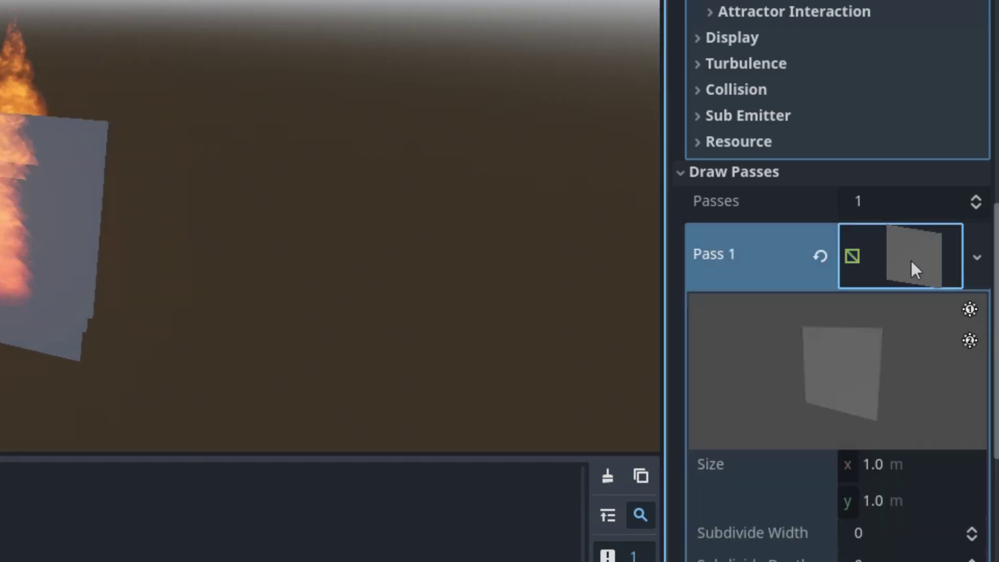
Assign a new StandardMaterial3D to the smoke's quad mesh and expand the material's settings
{"action": "scroll", "coordinate": [912, 307], "scroll_direction": "down", "scroll_amount": 8}
{"action": "left_click", "coordinate": [971, 274]}
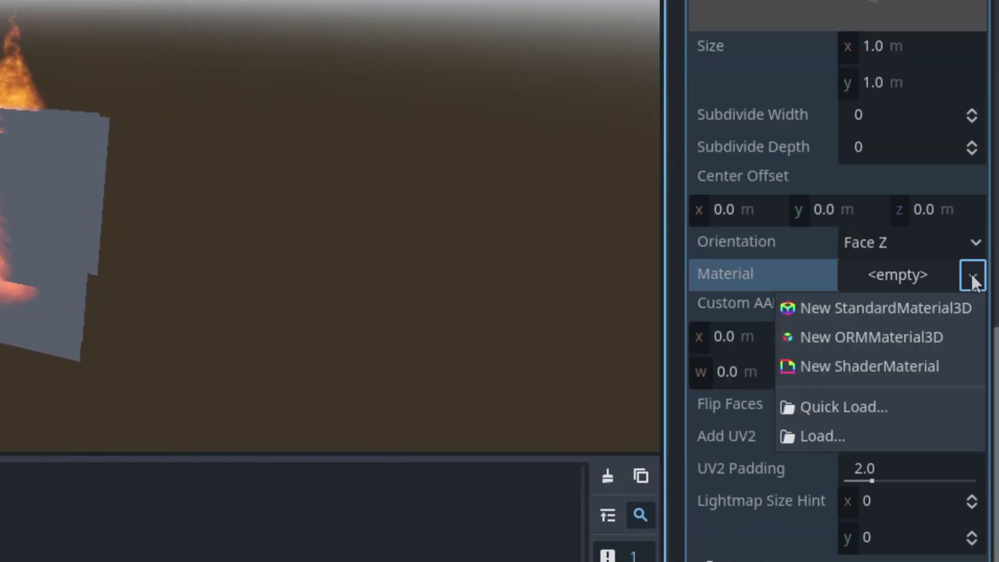
{"action": "left_click", "coordinate": [891, 311]}
{"action": "left_click", "coordinate": [890, 310]}
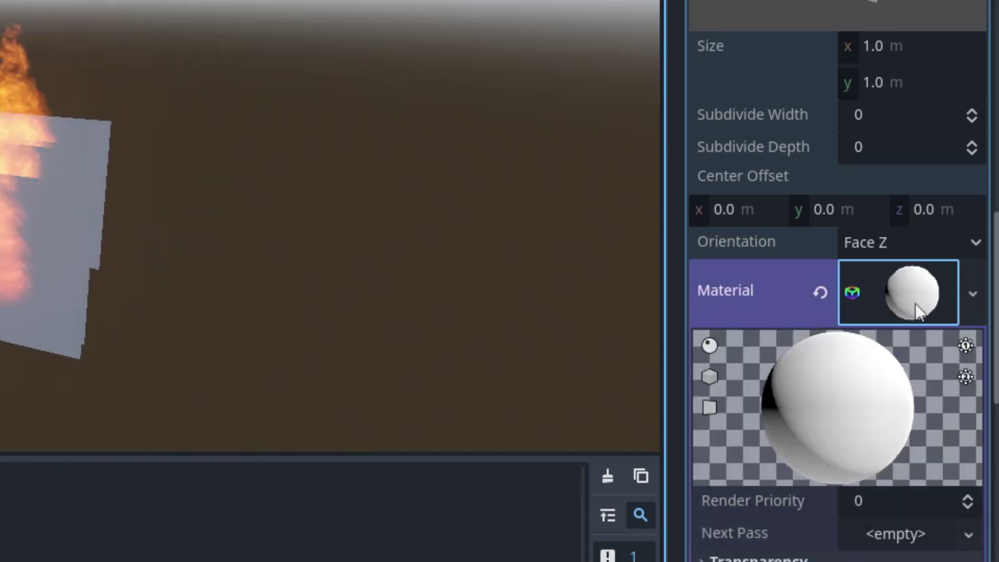
Set the smoke mesh material's transparency to Alpha and its blend mode to Add
{"action": "scroll", "coordinate": [914, 312], "scroll_direction": "down", "scroll_amount": 4}
{"action": "scroll", "coordinate": [739, 312], "scroll_direction": "down", "scroll_amount": 2}
{"action": "left_click", "coordinate": [705, 251]}
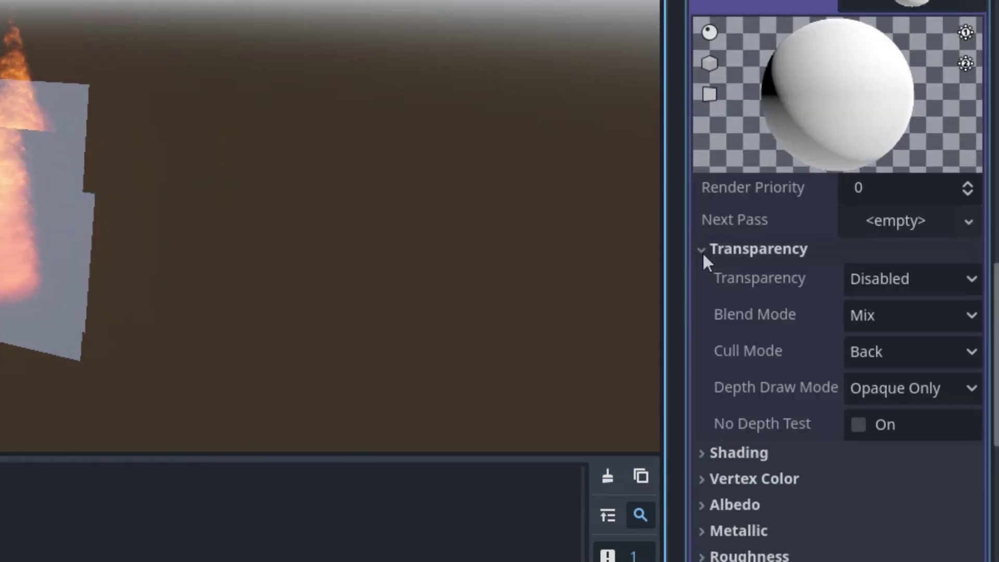
{"action": "left_click", "coordinate": [892, 279]}
{"action": "left_click", "coordinate": [893, 315]}
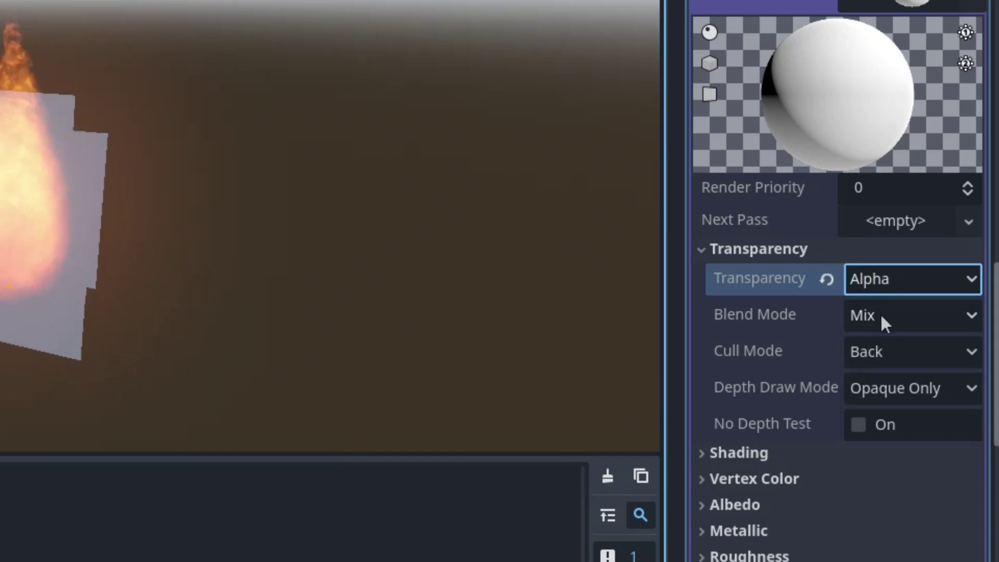
{"action": "left_click", "coordinate": [880, 314]}
{"action": "left_click", "coordinate": [888, 377]}
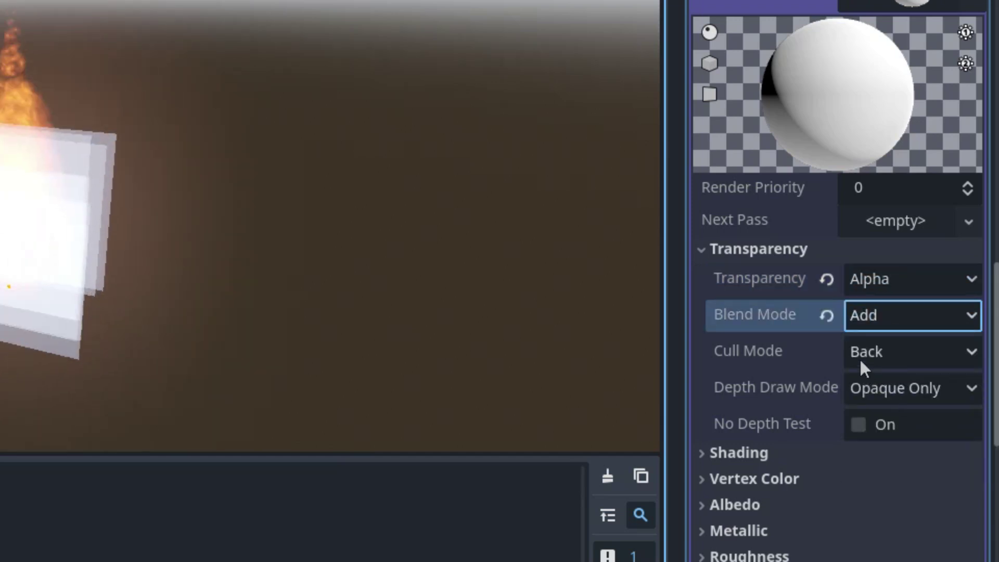
Set the smoke mesh material's shading mode to Unshaded
{"action": "scroll", "coordinate": [850, 388], "scroll_direction": "down", "scroll_amount": 3}
{"action": "left_click", "coordinate": [702, 349]}
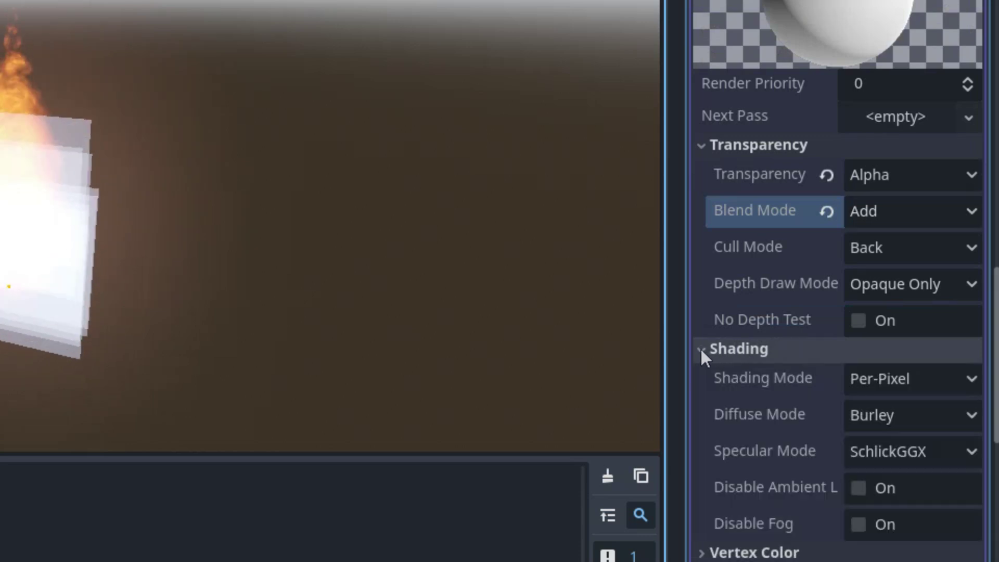
{"action": "left_click", "coordinate": [879, 379]}
{"action": "left_click", "coordinate": [891, 411]}
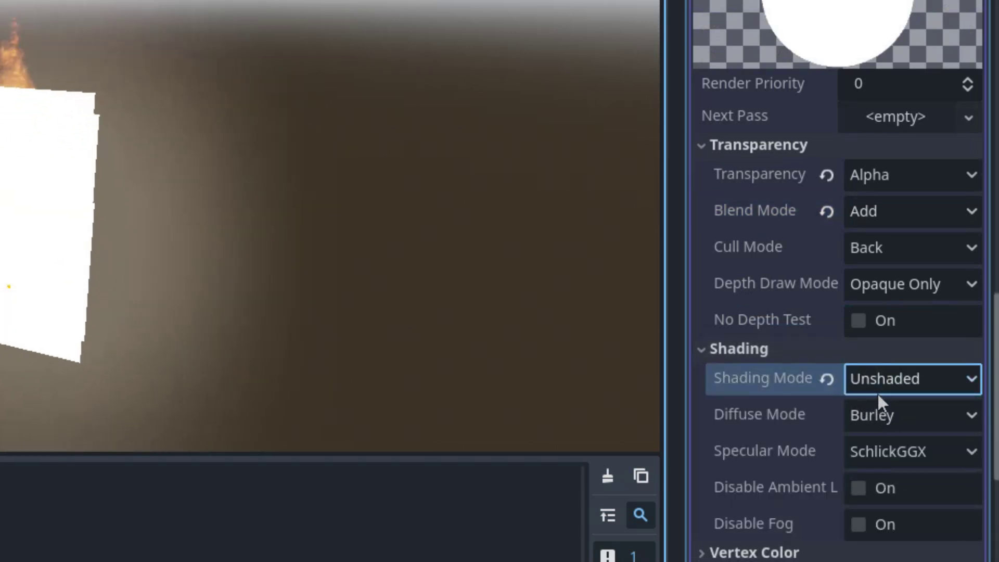
Enable Use as Albedo for the vertex color of the smoke mesh material
{"action": "scroll", "coordinate": [895, 375], "scroll_direction": "down", "scroll_amount": 3}
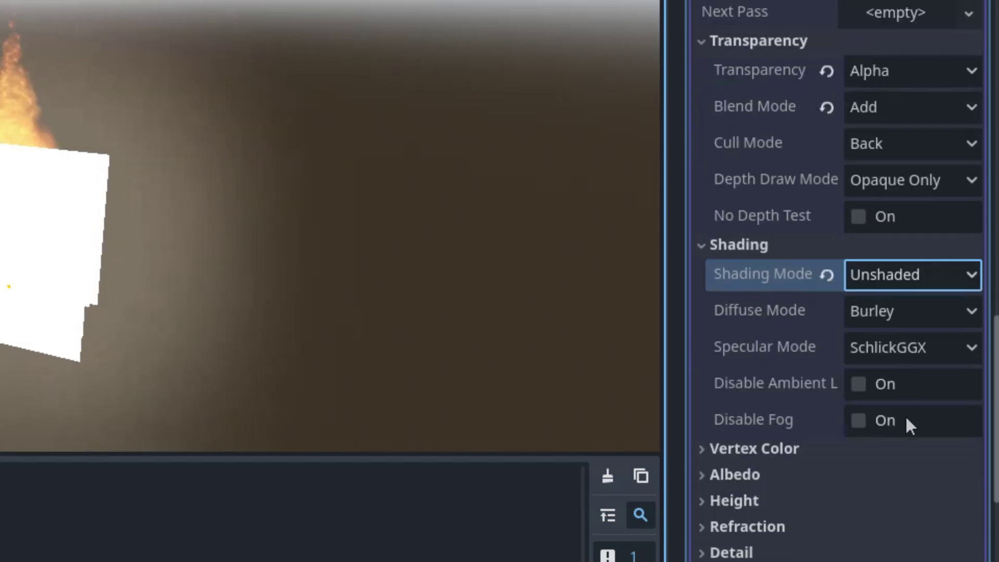
{"action": "left_click", "coordinate": [700, 449]}
{"action": "scroll", "coordinate": [850, 421], "scroll_direction": "down", "scroll_amount": 5}
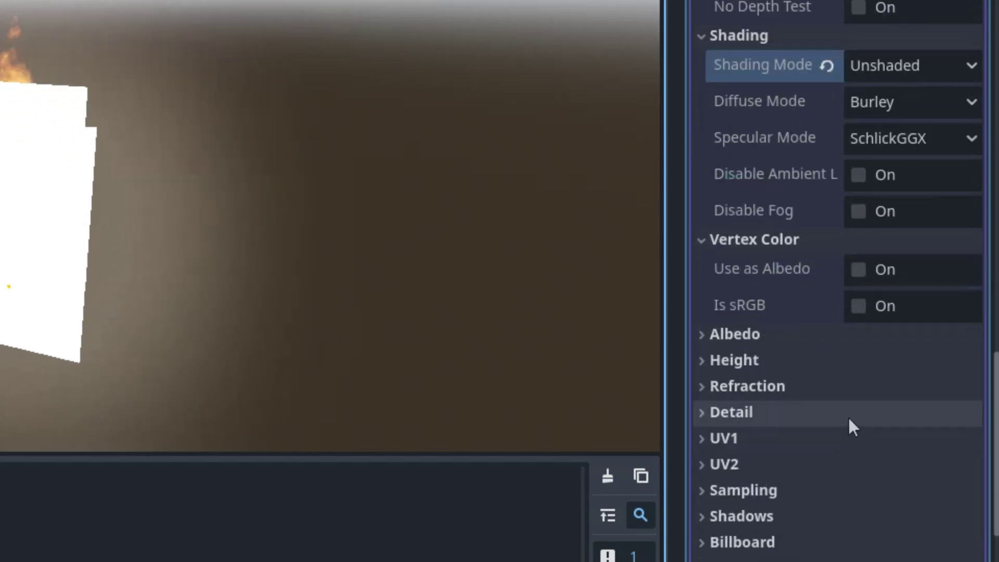
{"action": "left_click", "coordinate": [858, 275]}
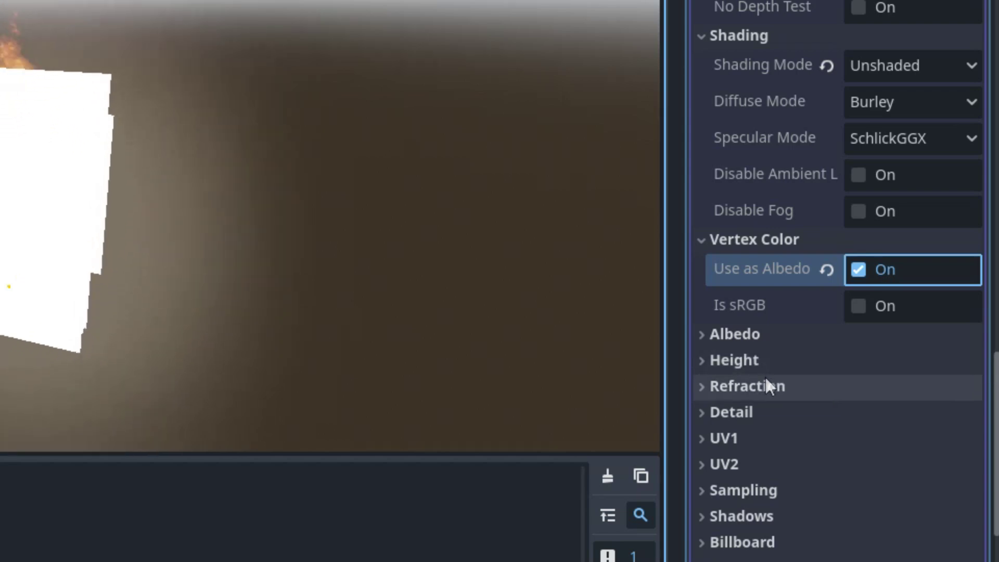
Assign smoke_01.png from the Kenney particle textures as the smoke mesh material's albedo texture
{"action": "scroll", "coordinate": [851, 395], "scroll_direction": "down", "scroll_amount": 5}
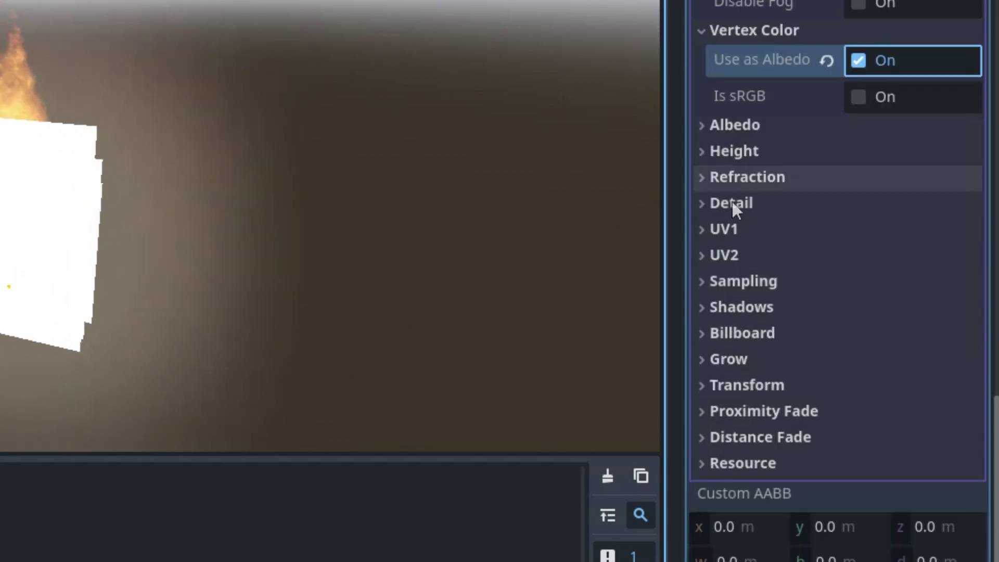
{"action": "left_click", "coordinate": [704, 125]}
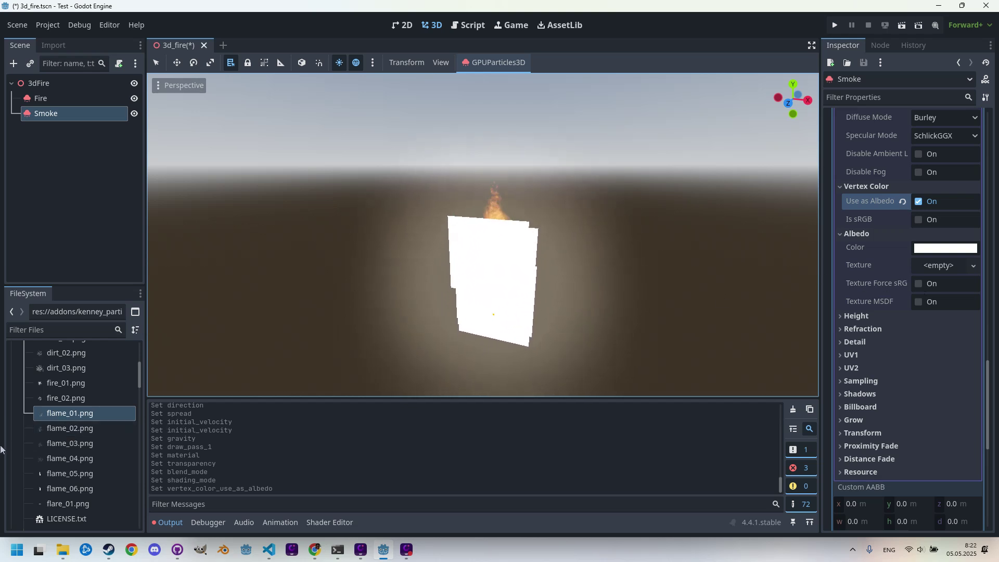
{"action": "scroll", "coordinate": [64, 428], "scroll_direction": "down", "scroll_amount": 5}
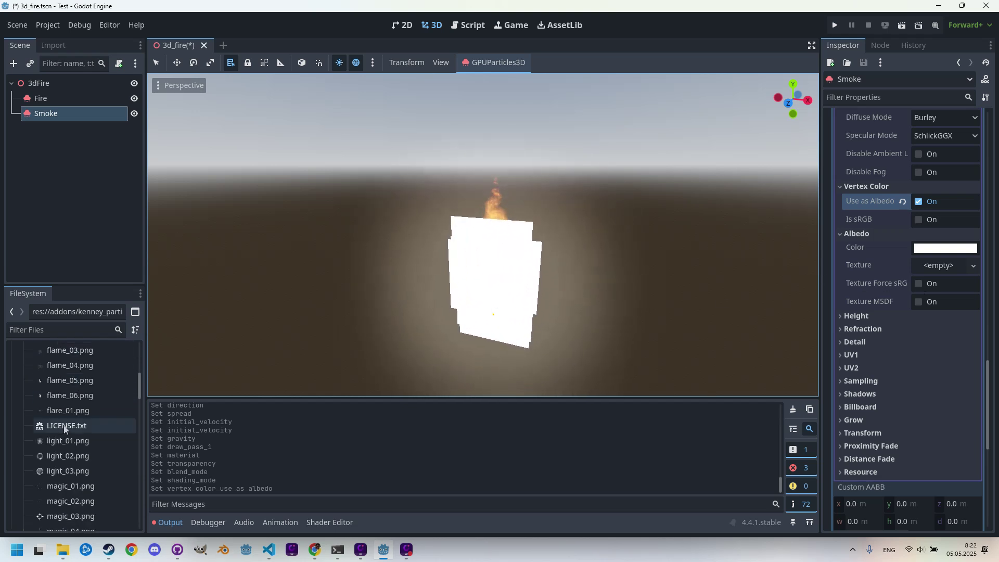
{"action": "scroll", "coordinate": [64, 428], "scroll_direction": "down", "scroll_amount": 8}
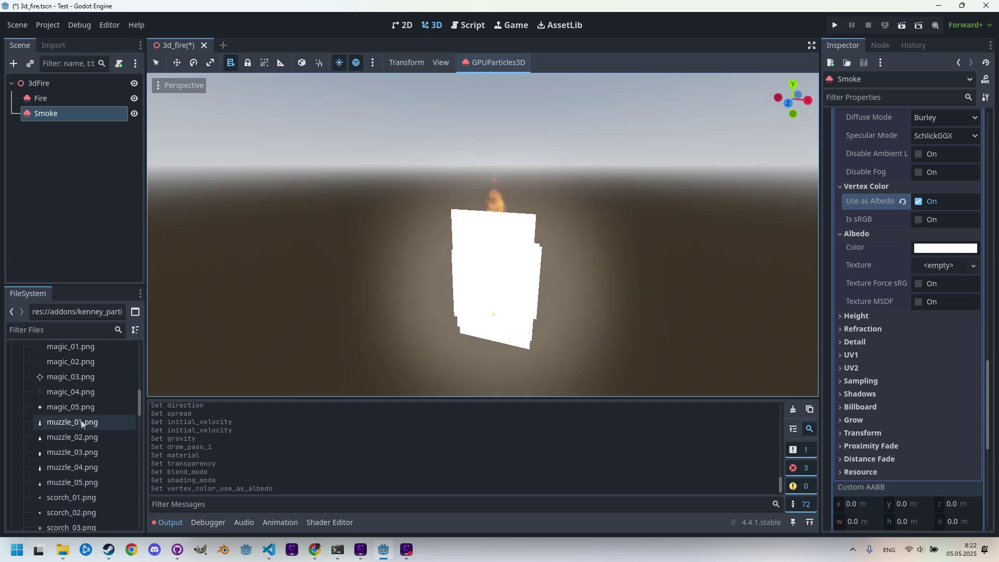
{"action": "scroll", "coordinate": [83, 426], "scroll_direction": "down", "scroll_amount": 10}
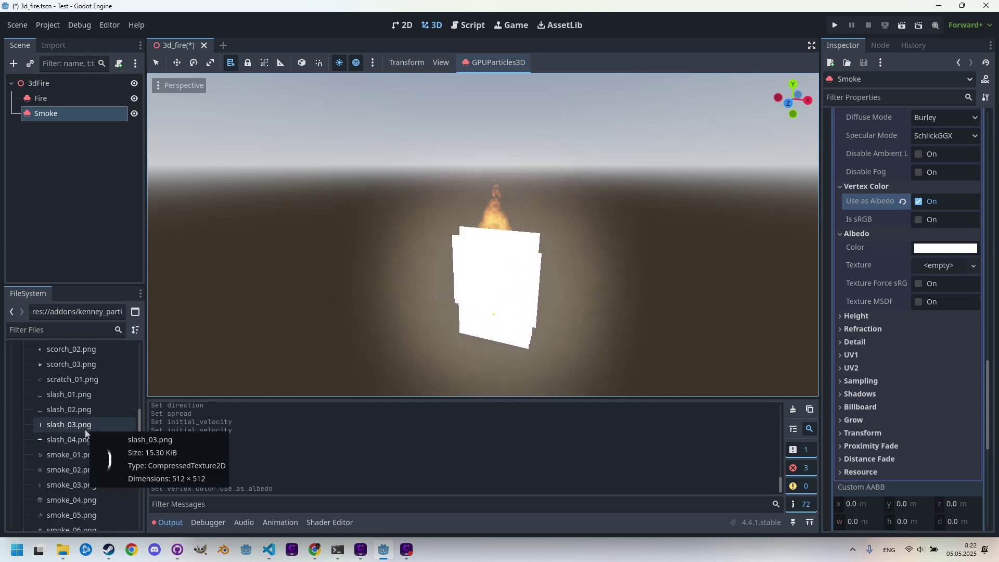
{"action": "scroll", "coordinate": [57, 414], "scroll_direction": "down", "scroll_amount": 3}
{"action": "left_click", "coordinate": [56, 411]}
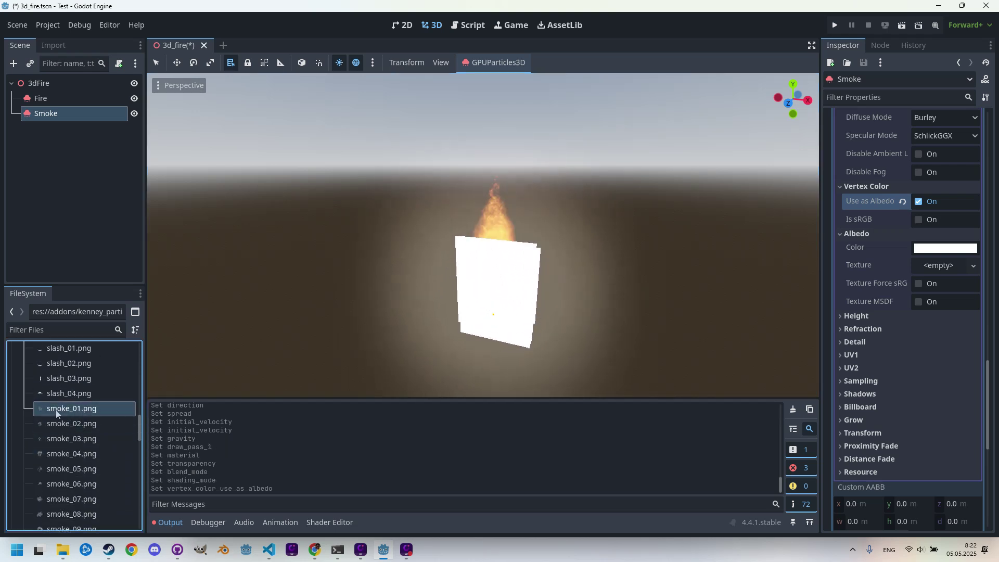
{"action": "left_click_drag", "start_coordinate": [57, 411], "coordinate": [968, 333]}
{"action": "left_click_drag", "start_coordinate": [936, 271], "coordinate": [932, 264]}
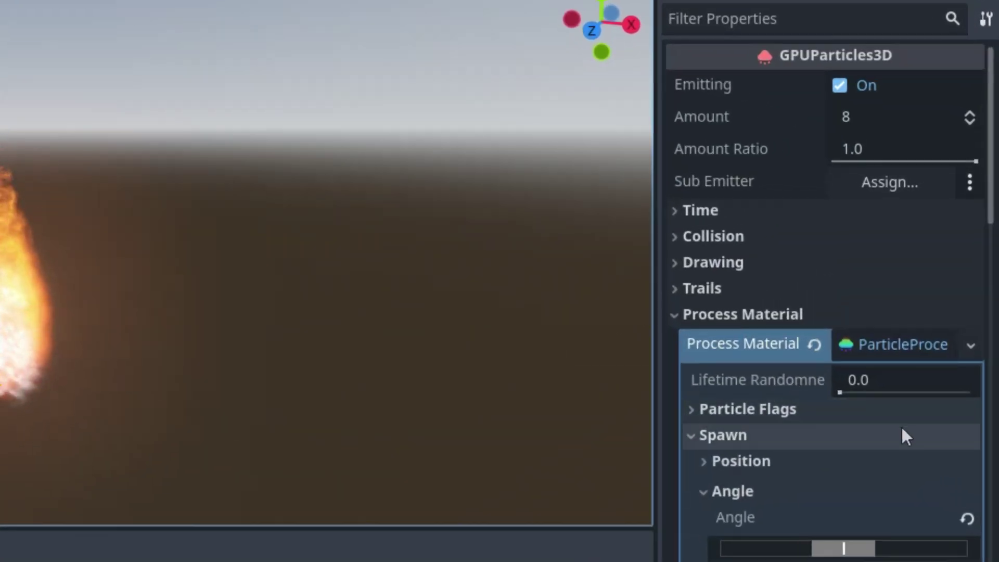
Set the smoke mesh material's billboard mode to Particle Billboard and enable Keep Scale
{"action": "scroll", "coordinate": [941, 518], "scroll_direction": "down", "scroll_amount": 10}
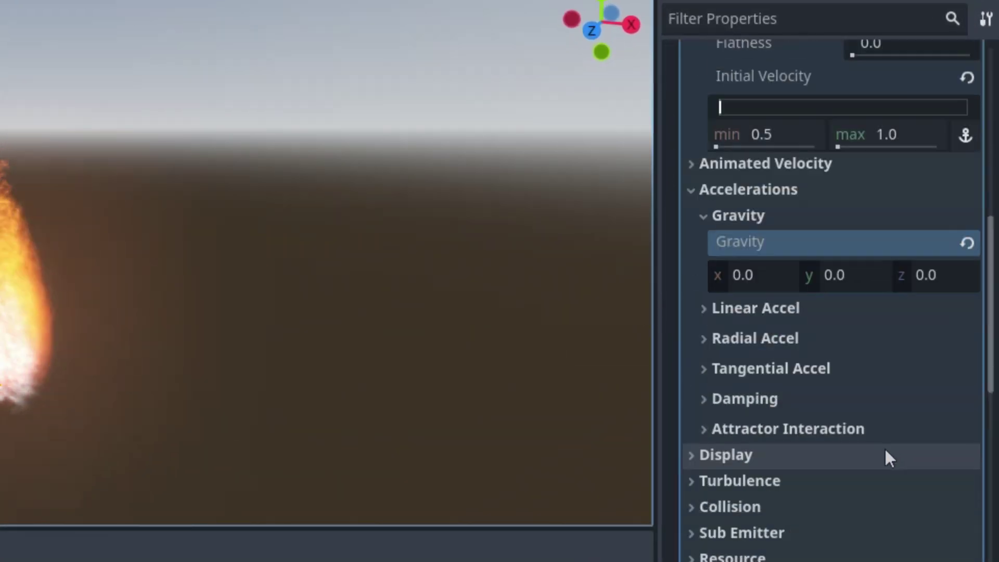
{"action": "scroll", "coordinate": [884, 450], "scroll_direction": "down", "scroll_amount": 20}
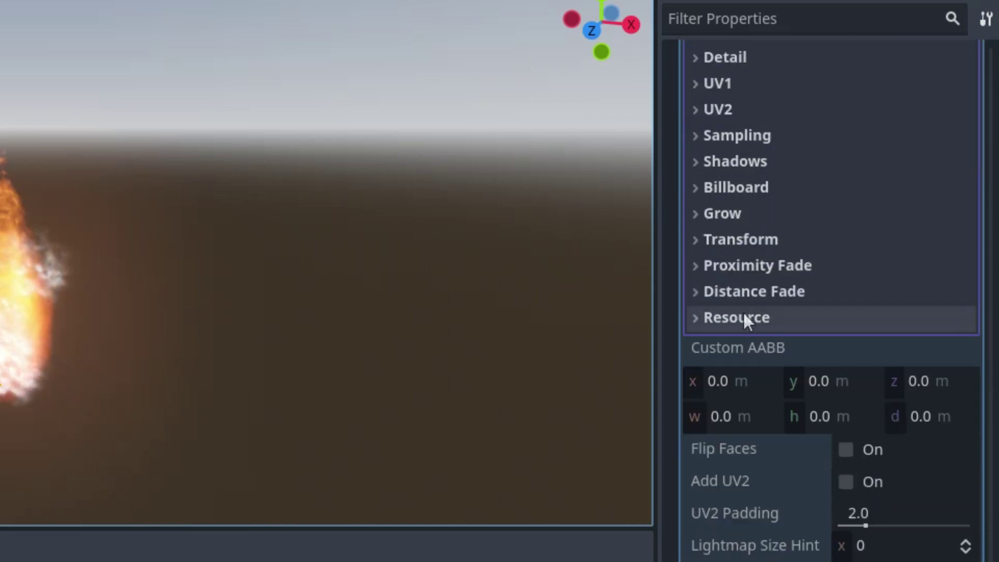
{"action": "left_click", "coordinate": [693, 189]}
{"action": "scroll", "coordinate": [788, 286], "scroll_direction": "up", "scroll_amount": 4}
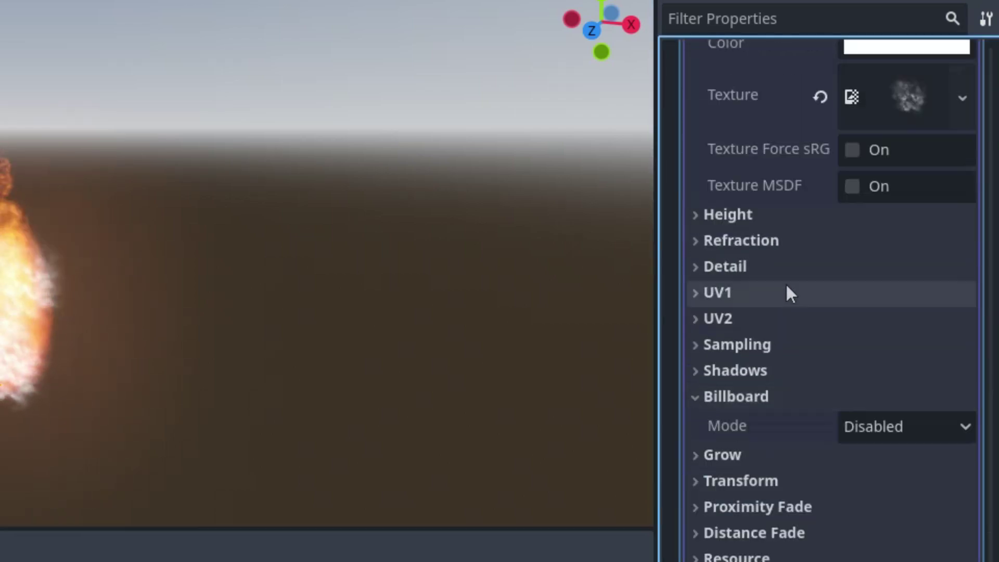
{"action": "left_click", "coordinate": [936, 427]}
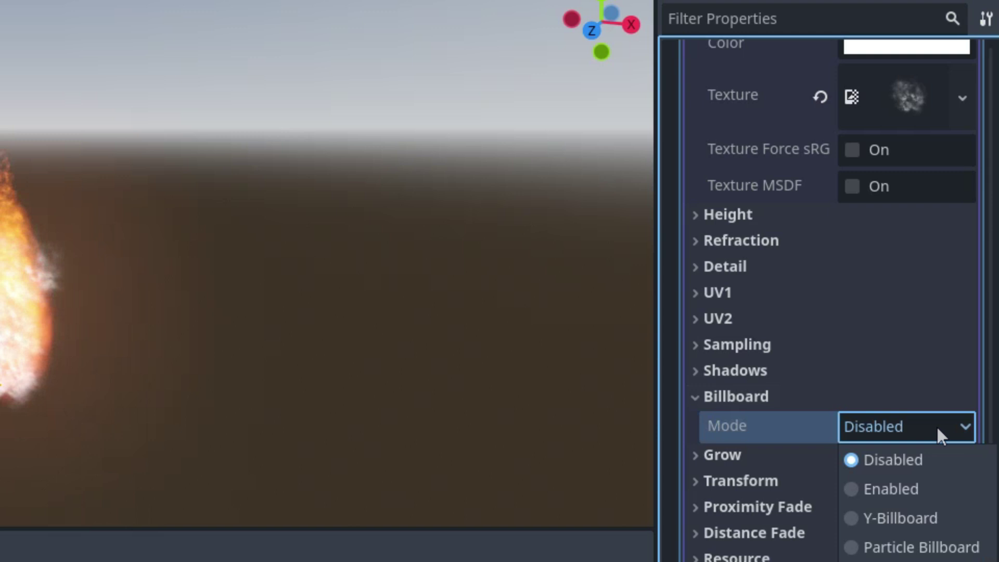
{"action": "left_click", "coordinate": [910, 542]}
{"action": "left_click", "coordinate": [853, 462]}
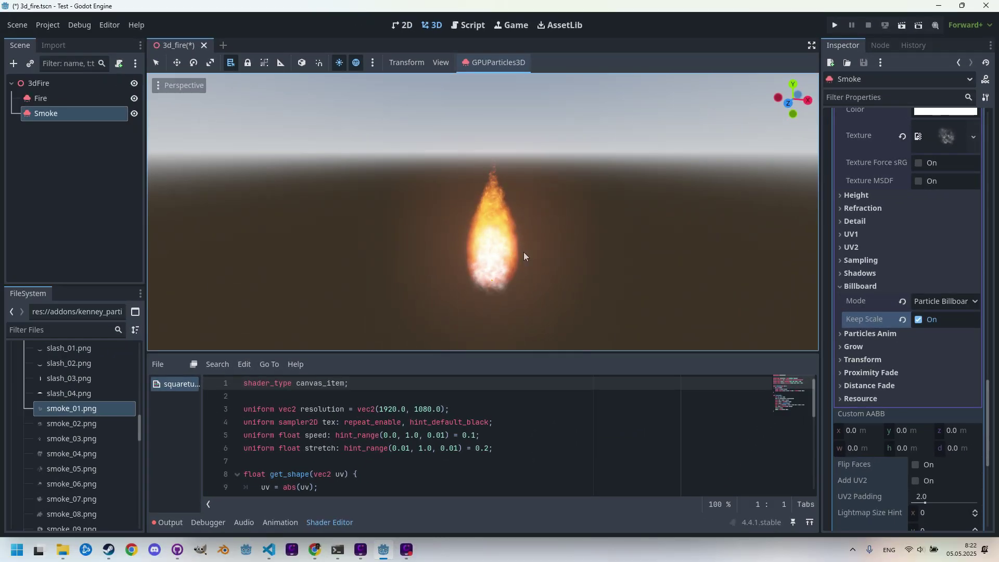
Move the Smoke emitter straight up along the Y axis to the upper part of the flame, then hide the transform gizmo
{"action": "left_click", "coordinate": [156, 63]}
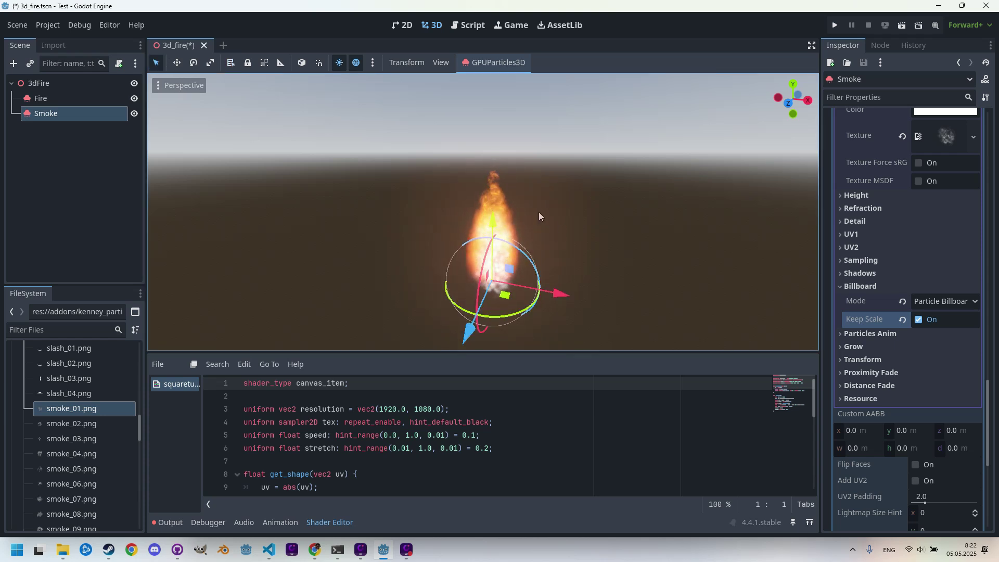
{"action": "left_click_drag", "start_coordinate": [494, 225], "coordinate": [479, 145]}
{"action": "left_click", "coordinate": [230, 62]}
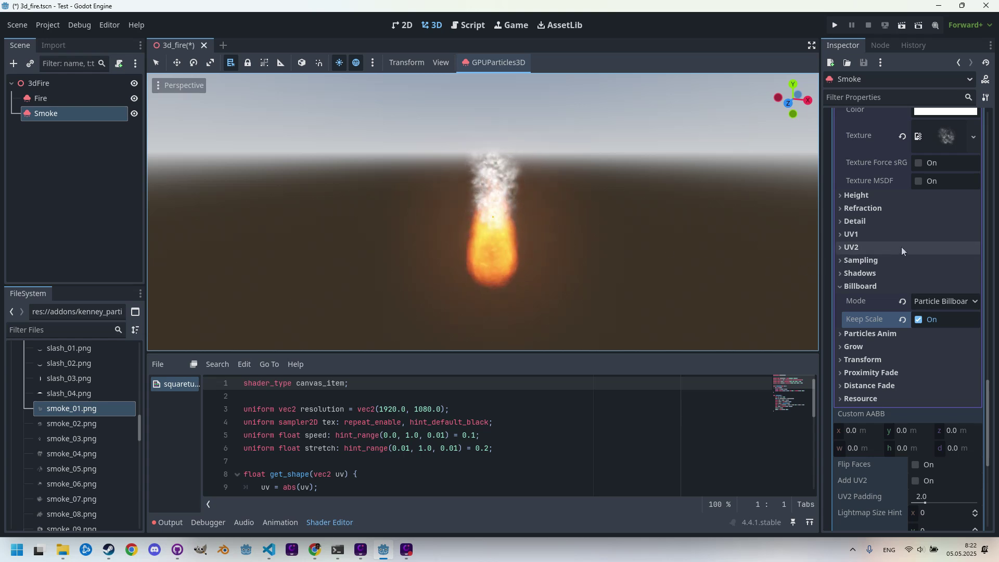
Set the Smoke emitter's particle amount to 500
{"action": "scroll", "coordinate": [903, 249], "scroll_direction": "up", "scroll_amount": 15}
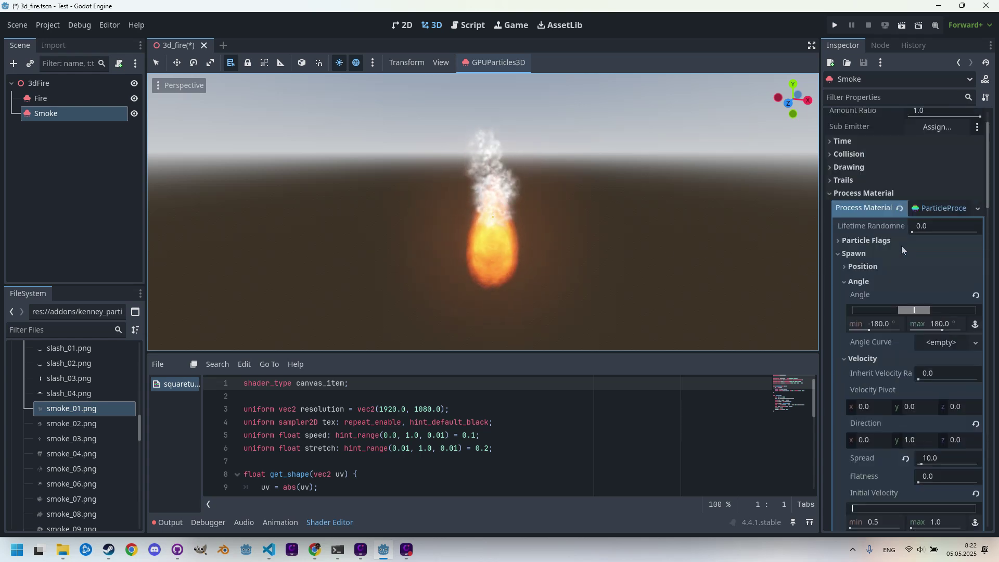
{"action": "left_click", "coordinate": [923, 151]}
{"action": "type", "text": "500"}
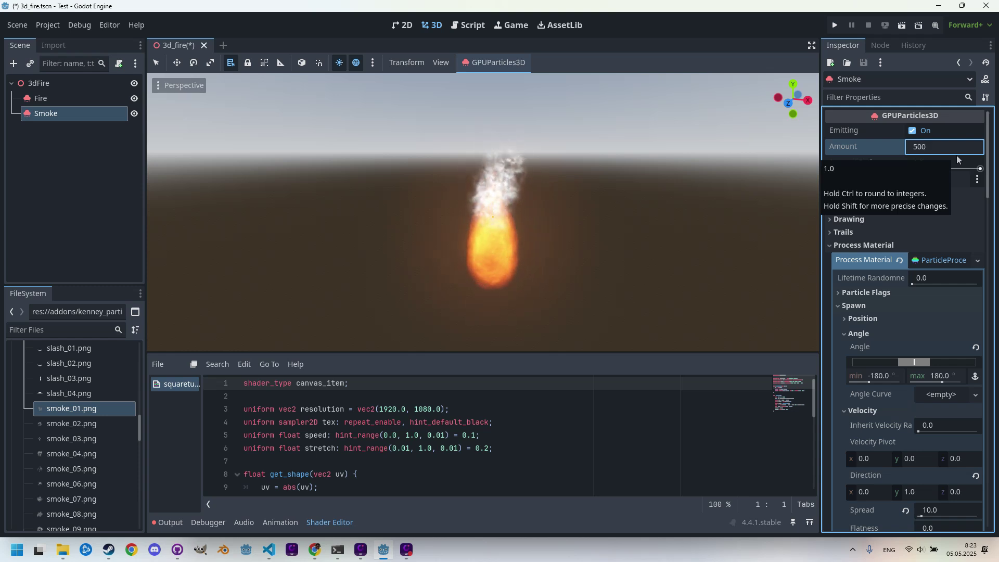
{"action": "key", "text": "Return"}
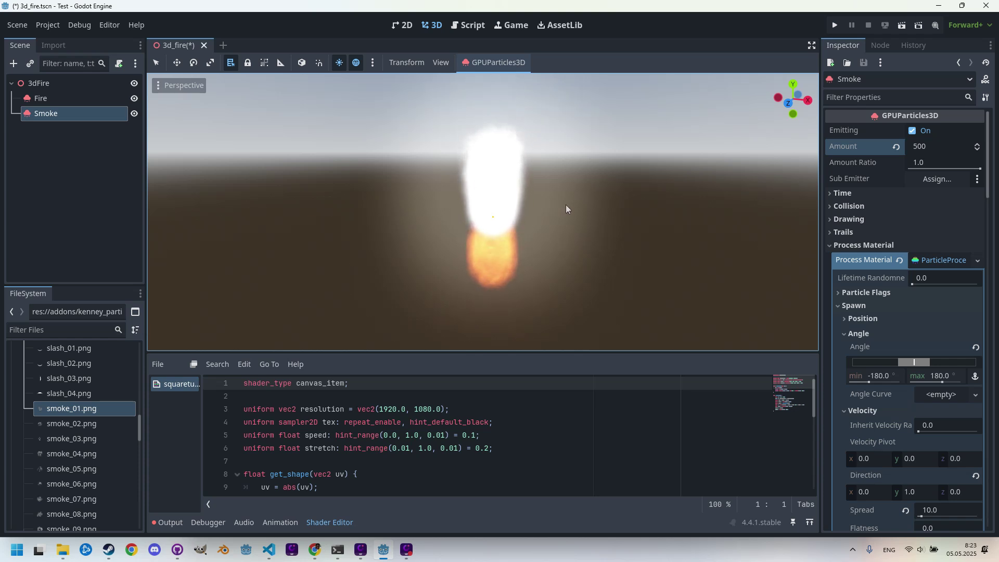
Set the Smoke emitter's particle lifetime to 5.0 s
{"action": "middle_click_drag", "start_coordinate": [571, 200], "coordinate": [562, 249], "text": "shift"}
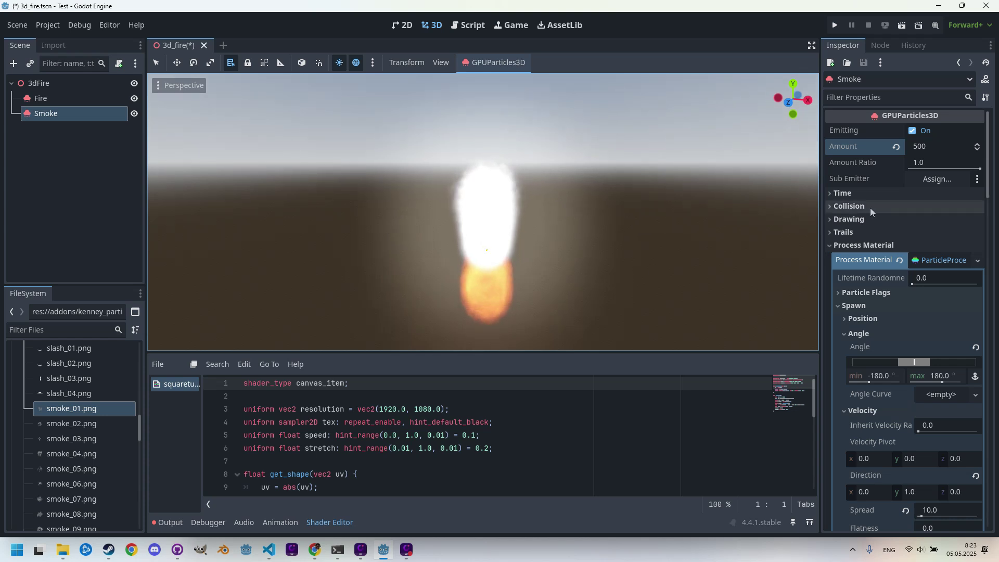
{"action": "left_click", "coordinate": [879, 193]}
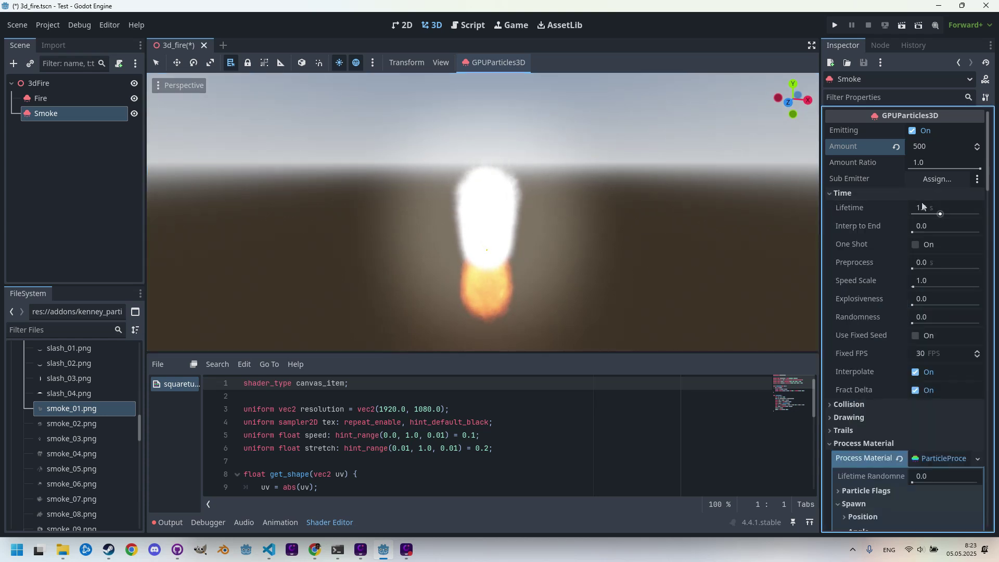
{"action": "left_click", "coordinate": [916, 208]}
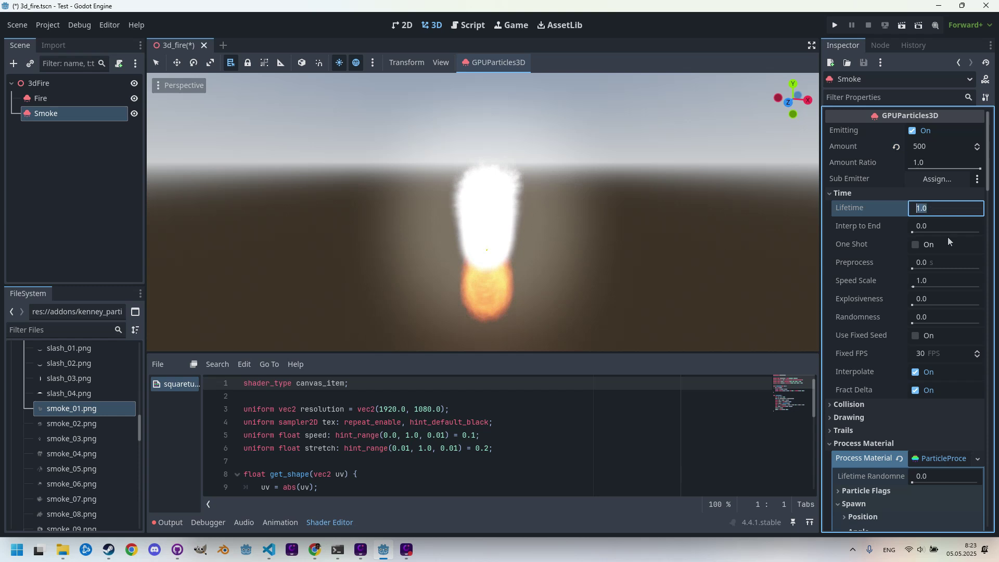
{"action": "key", "text": "Return"}
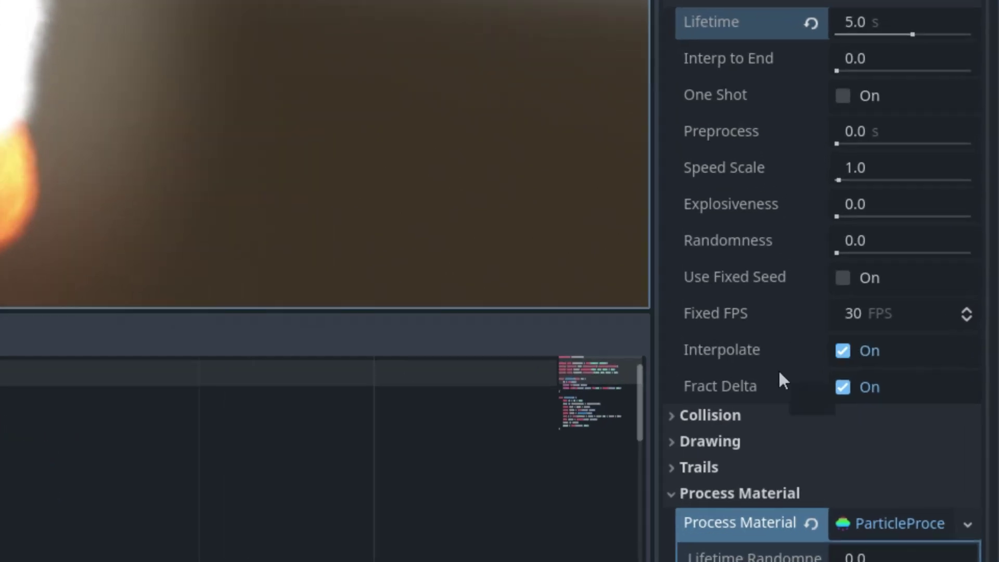
Set the Smoke process material's angular velocity to a minimum of -180 and a maximum of 180
{"action": "scroll", "coordinate": [787, 359], "scroll_direction": "down", "scroll_amount": 5}
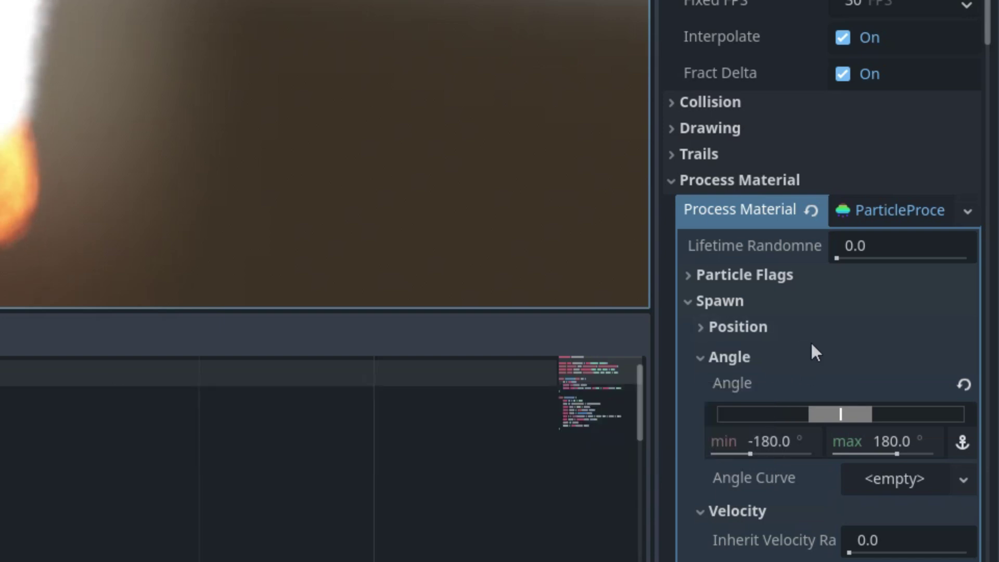
{"action": "scroll", "coordinate": [809, 343], "scroll_direction": "down", "scroll_amount": 3}
{"action": "scroll", "coordinate": [808, 351], "scroll_direction": "down", "scroll_amount": 5}
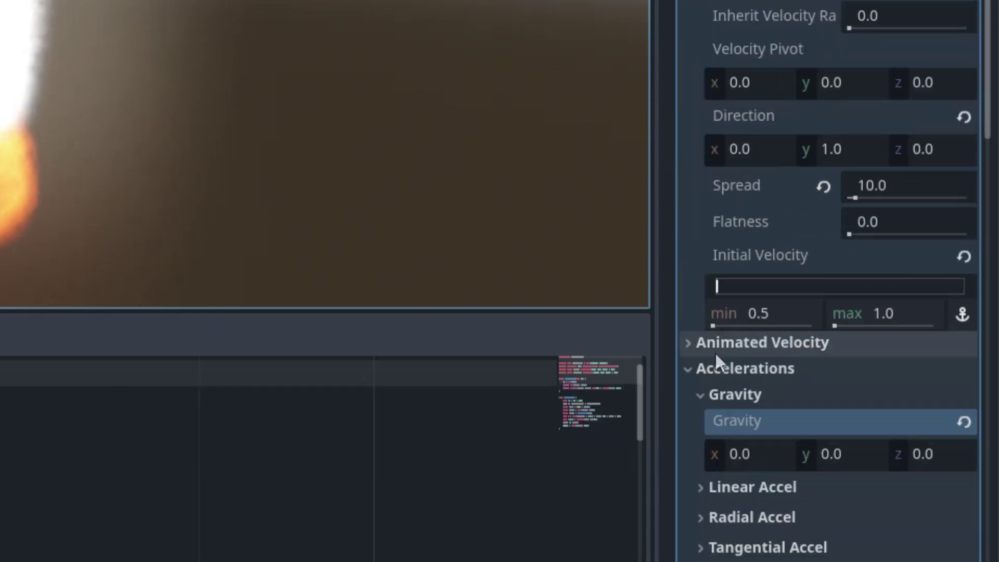
{"action": "left_click", "coordinate": [689, 343]}
{"action": "scroll", "coordinate": [770, 329], "scroll_direction": "down", "scroll_amount": 3}
{"action": "left_click", "coordinate": [700, 159]}
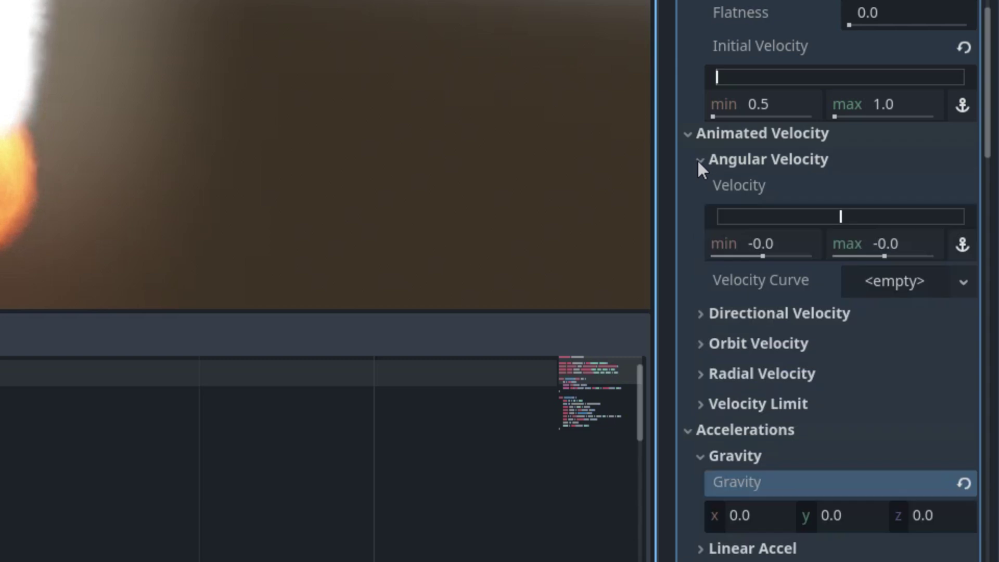
{"action": "left_click", "coordinate": [784, 251]}
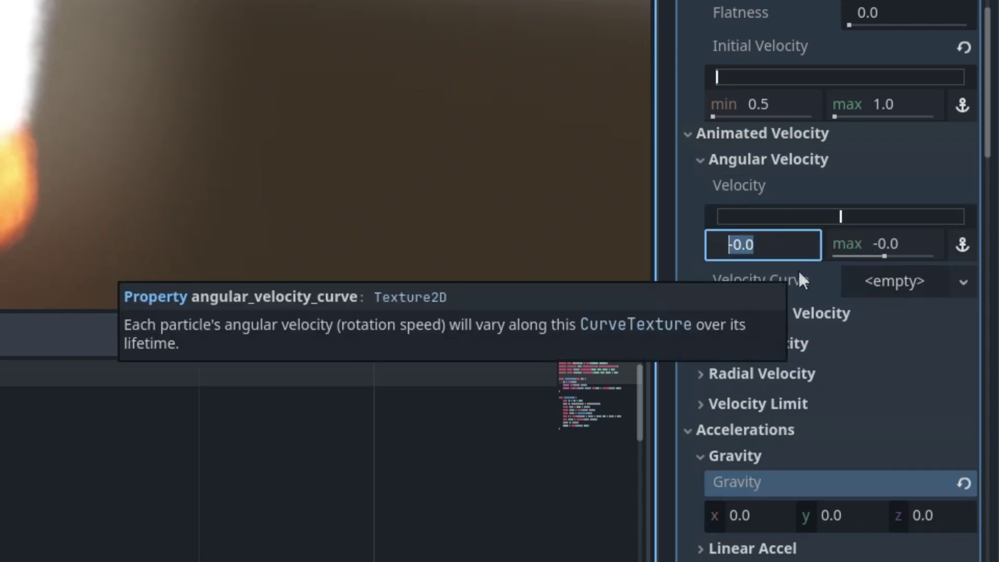
{"action": "type", "text": "-180"}
{"action": "key", "text": "Tab"}
{"action": "type", "text": "180"}
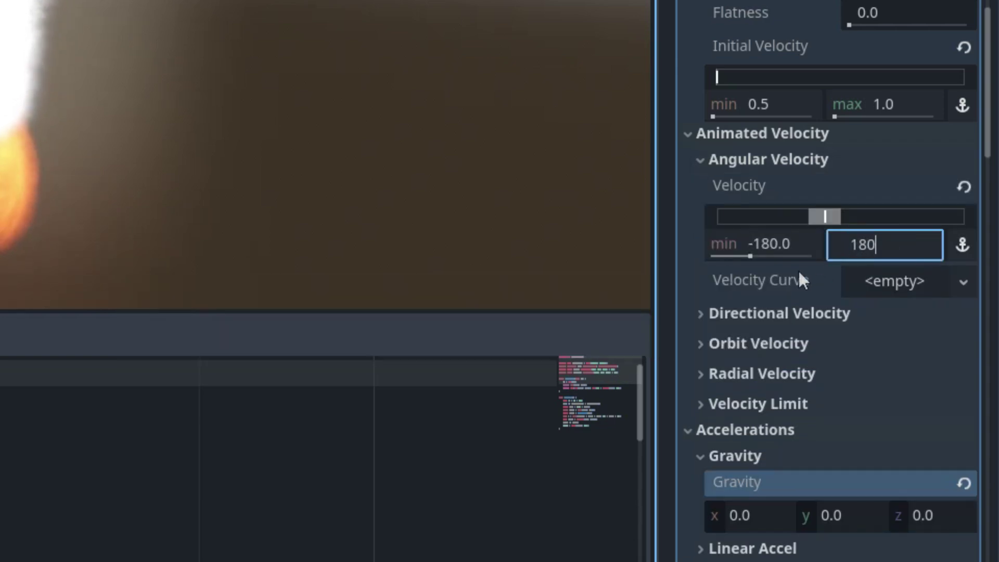
{"action": "key", "text": "Return"}
{"action": "left_click", "coordinate": [568, 286]}
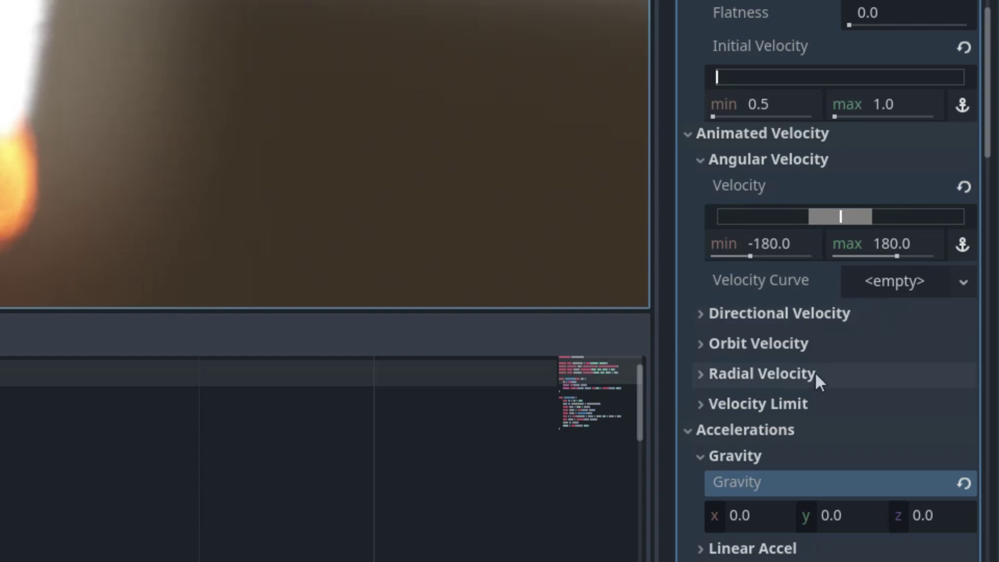
Set the minimum particle scale in the Smoke process material's display settings to 0.1
{"action": "scroll", "coordinate": [816, 373], "scroll_direction": "down", "scroll_amount": 5}
{"action": "left_click", "coordinate": [676, 381]}
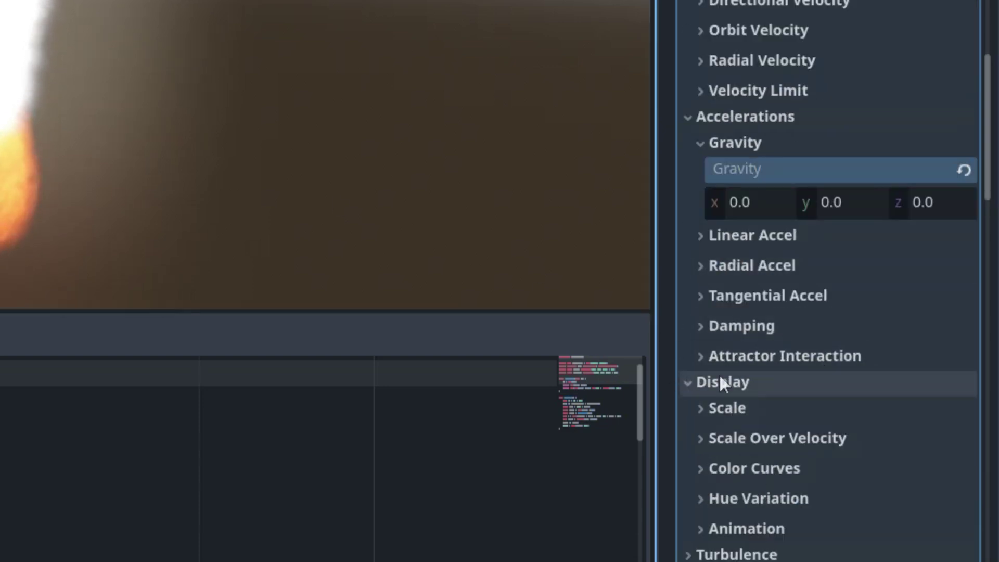
{"action": "scroll", "coordinate": [719, 373], "scroll_direction": "down", "scroll_amount": 2}
{"action": "left_click", "coordinate": [692, 301]}
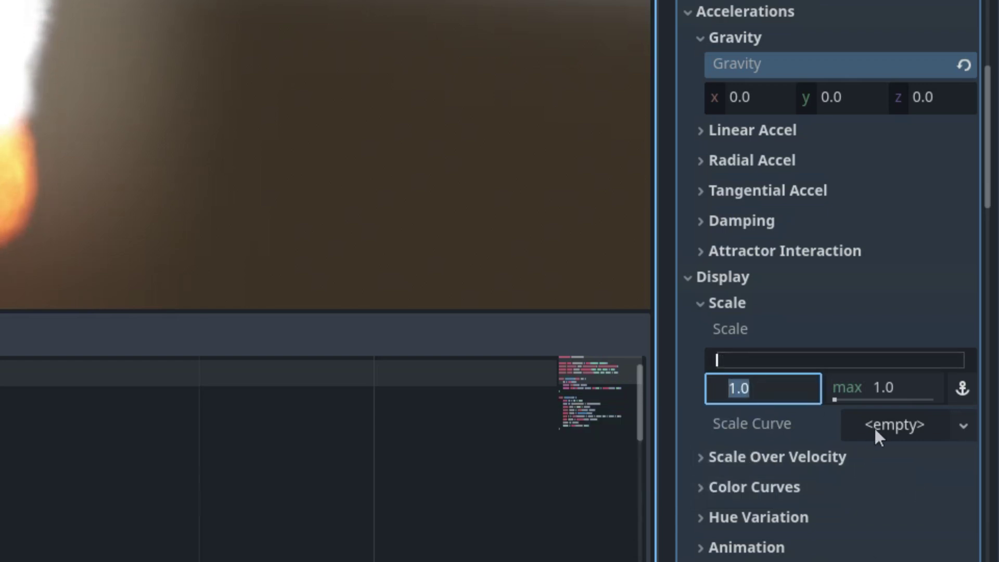
{"action": "type", "text": "0.1"}
{"action": "key", "text": "Tab"}
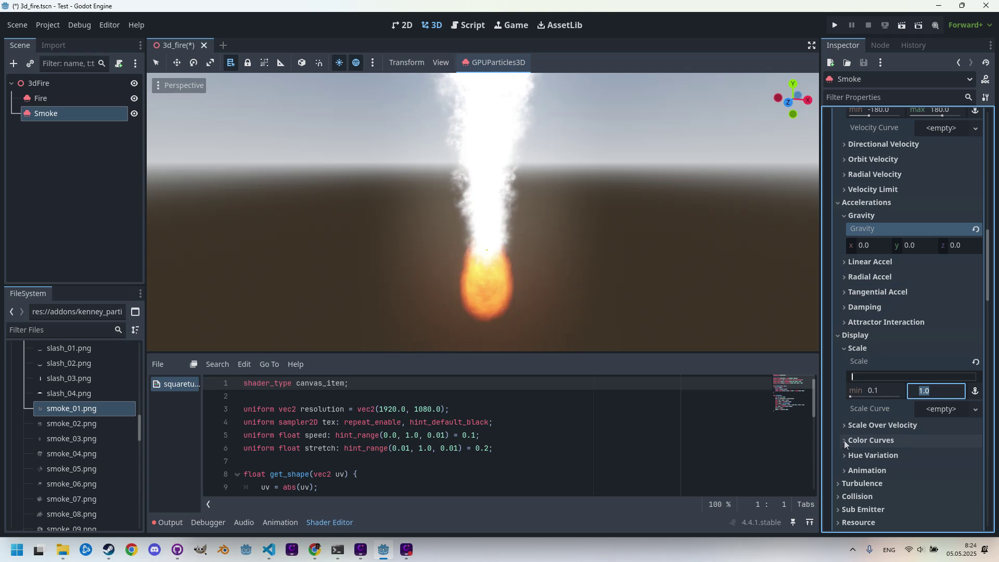
Darken the Smoke particles' base color to the grey 656565 in the process material's color curves
{"action": "scroll", "coordinate": [890, 458], "scroll_direction": "down", "scroll_amount": 4}
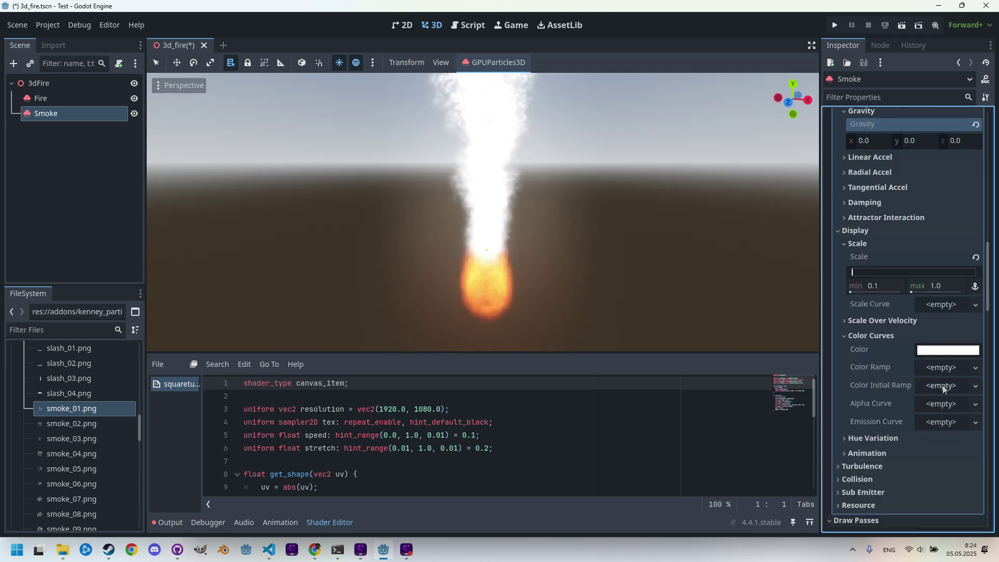
{"action": "scroll", "coordinate": [945, 357], "scroll_direction": "down", "scroll_amount": 2}
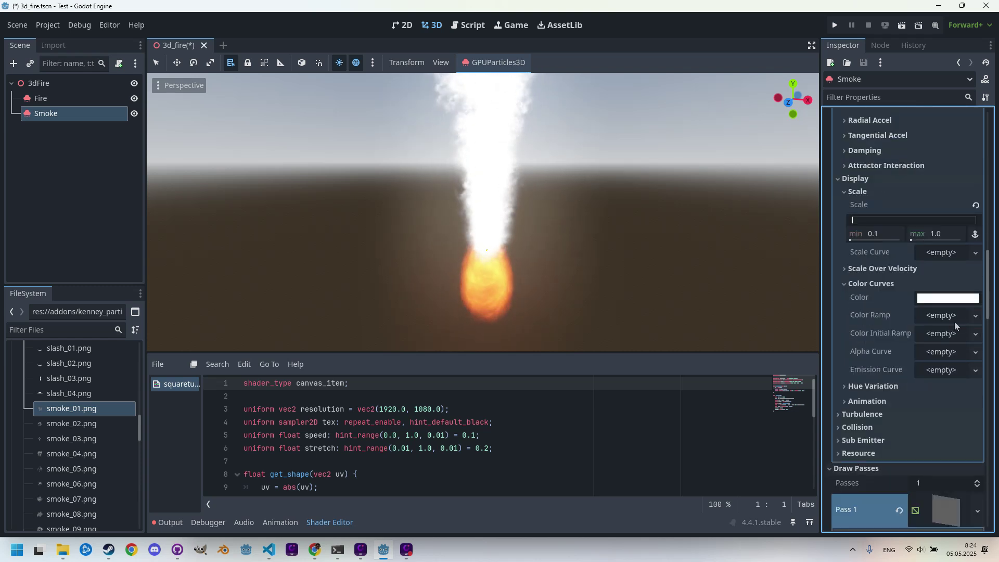
{"action": "left_click", "coordinate": [956, 302]}
{"action": "left_click_drag", "start_coordinate": [984, 20], "coordinate": [984, 82]}
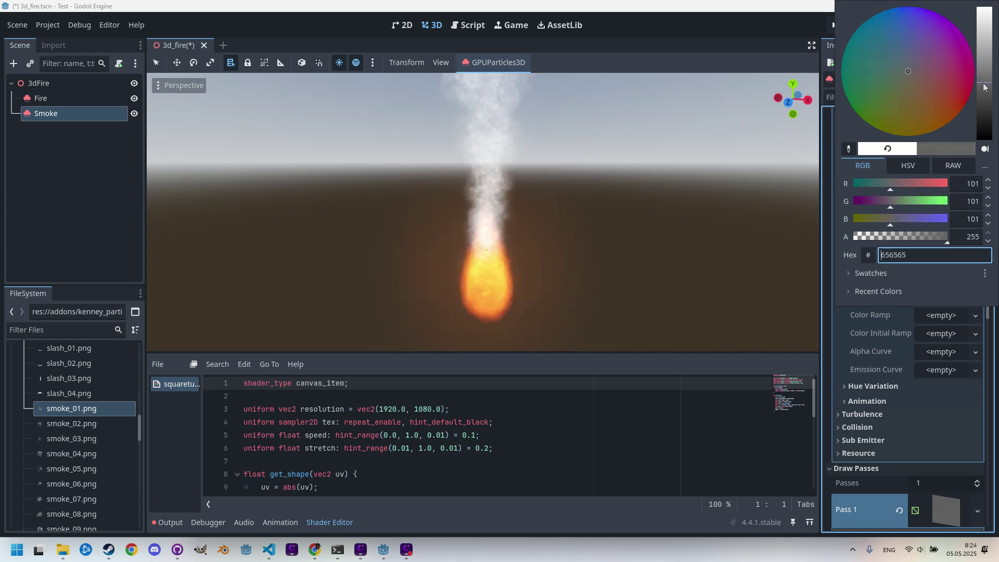
{"action": "left_click", "coordinate": [826, 297]}
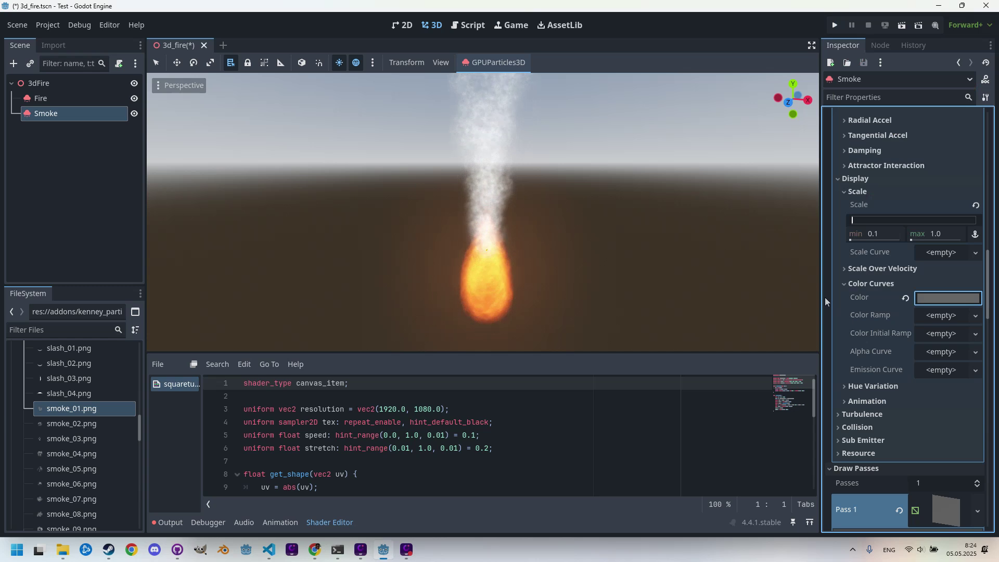
Add a new GradientTexture1D as the smoke's color ramp and shift its black stop slightly inward from the gradient's start
{"action": "left_click", "coordinate": [940, 316]}
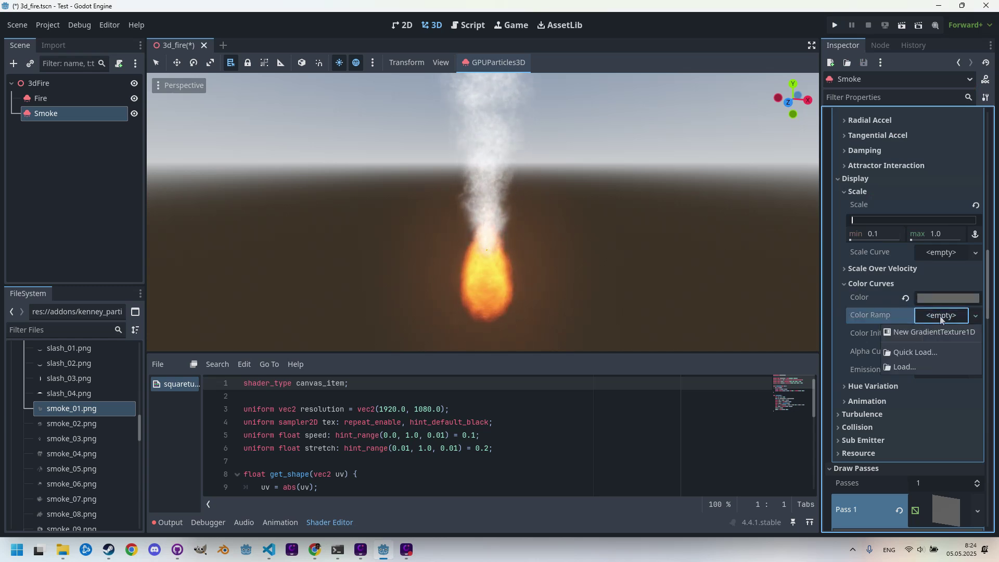
{"action": "left_click", "coordinate": [935, 333]}
{"action": "left_click", "coordinate": [948, 317]}
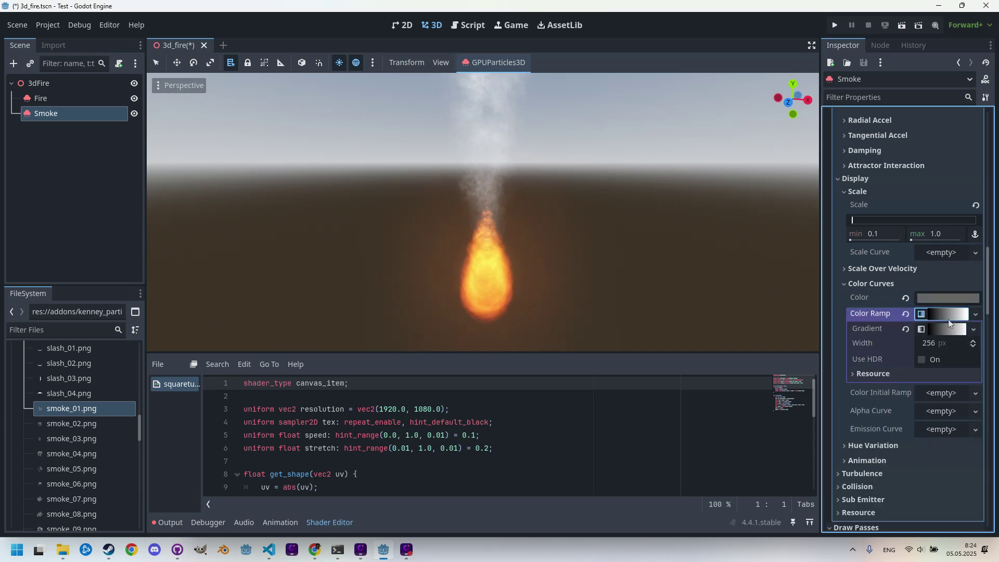
{"action": "left_click", "coordinate": [947, 330]}
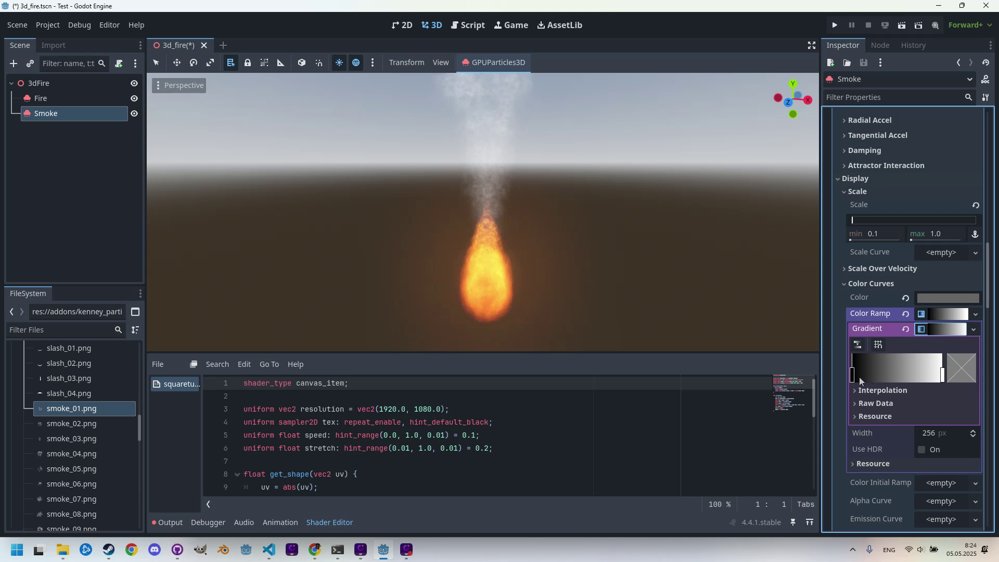
{"action": "left_click_drag", "start_coordinate": [854, 377], "coordinate": [868, 377]}
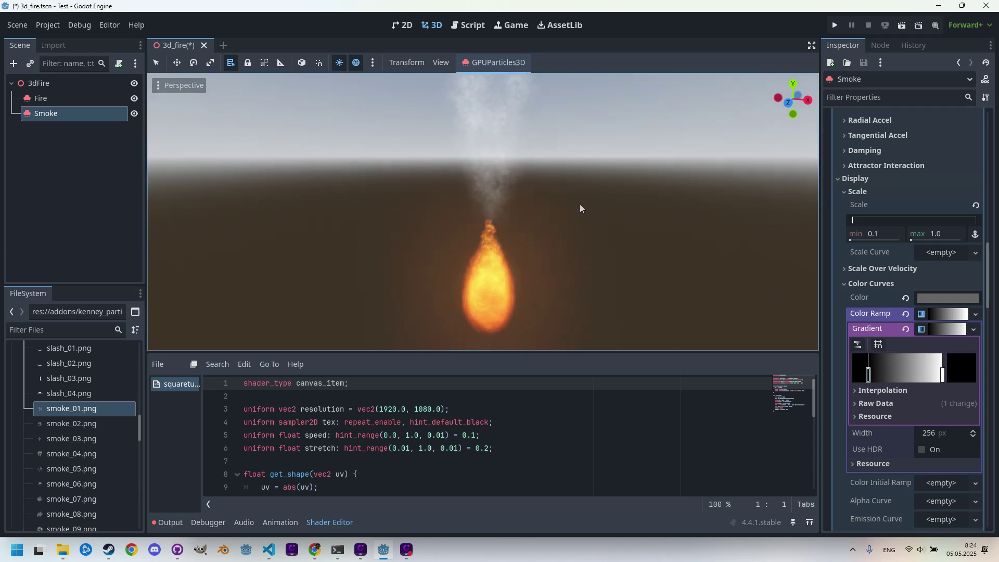
{"action": "middle_click_drag", "start_coordinate": [576, 254], "coordinate": [579, 221]}
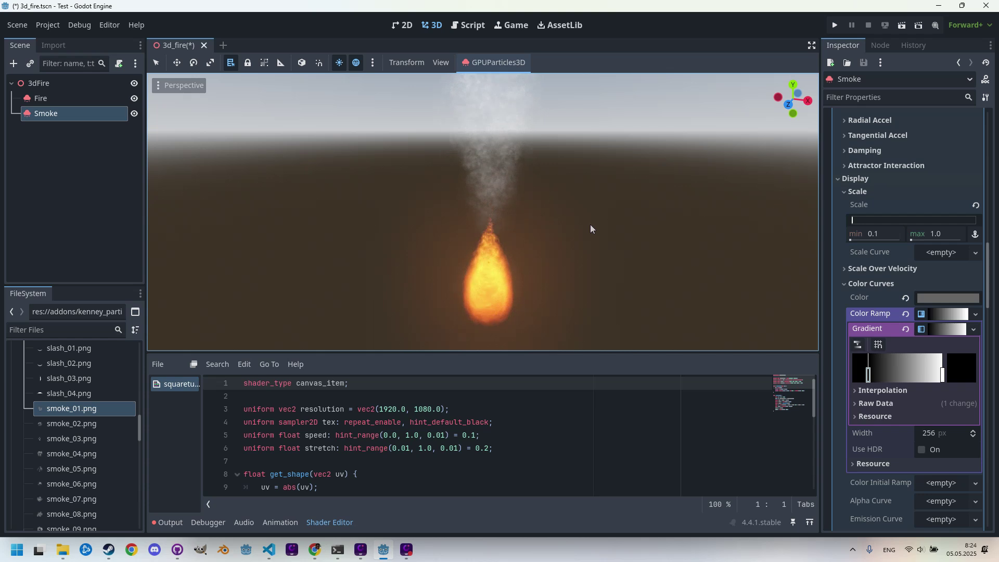
{"action": "left_click", "coordinate": [826, 348]}
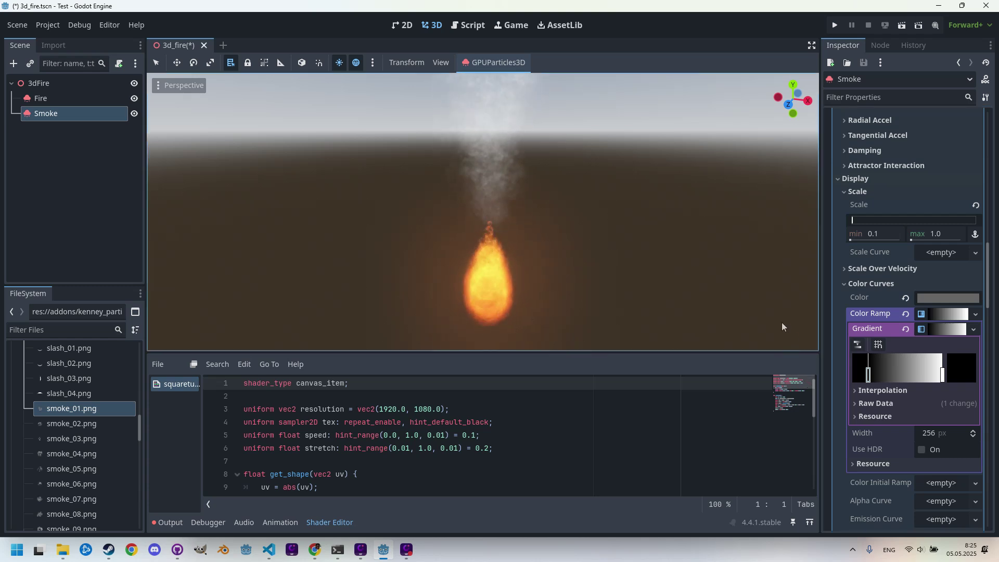
{"action": "scroll", "coordinate": [614, 221], "scroll_direction": "down", "scroll_amount": 10}
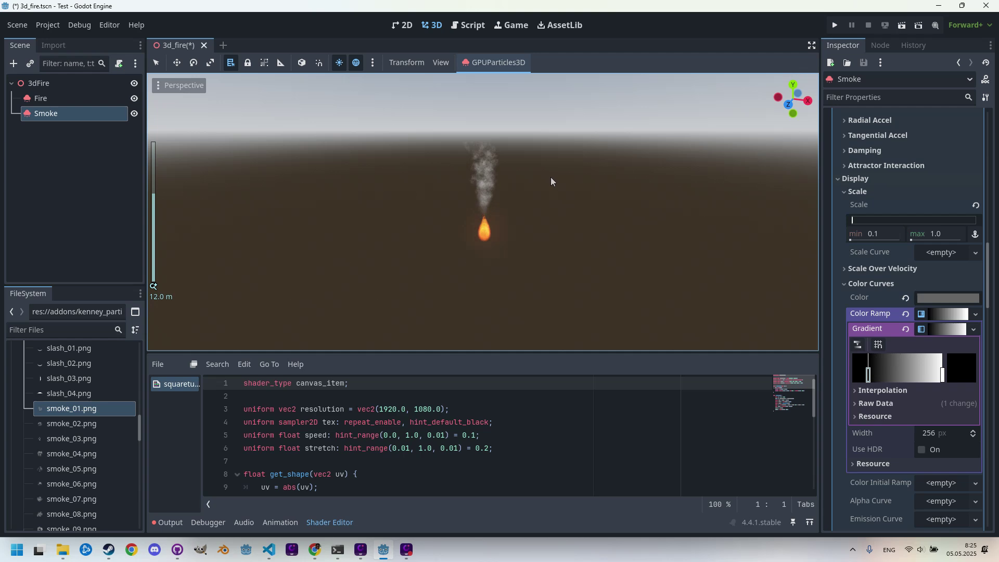
{"action": "scroll", "coordinate": [516, 177], "scroll_direction": "up", "scroll_amount": 8}
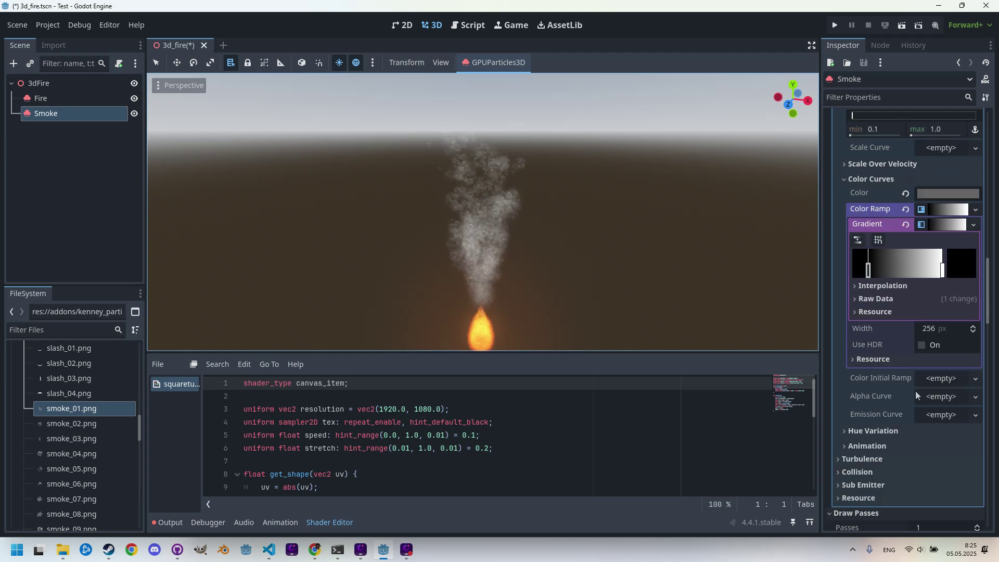
Assign a new CurveTexture containing a new Curve to the Smoke process material's alpha curve
{"action": "scroll", "coordinate": [916, 391], "scroll_direction": "down", "scroll_amount": 3}
{"action": "mouse_move", "coordinate": [872, 343]}
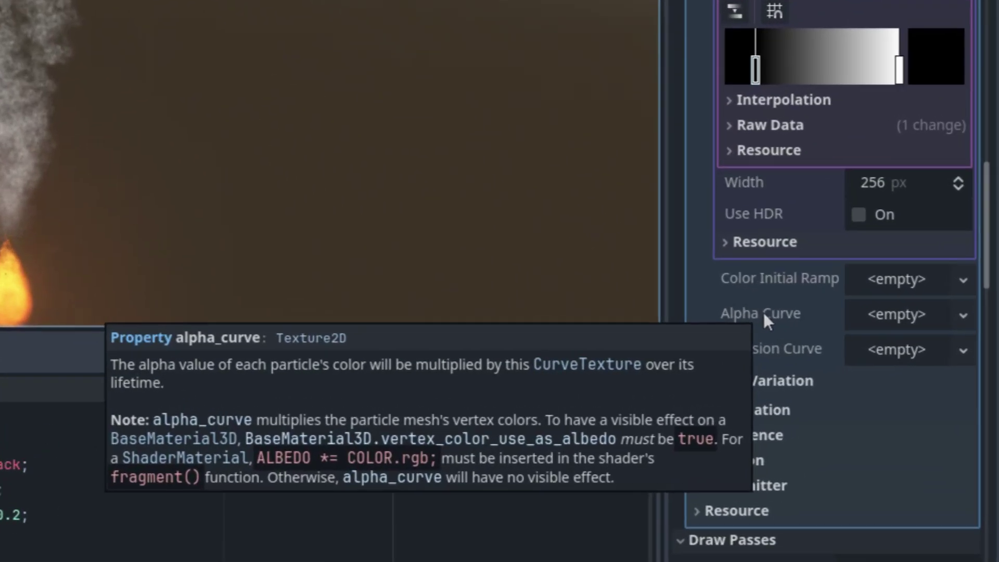
{"action": "scroll", "coordinate": [891, 321], "scroll_direction": "down", "scroll_amount": 5}
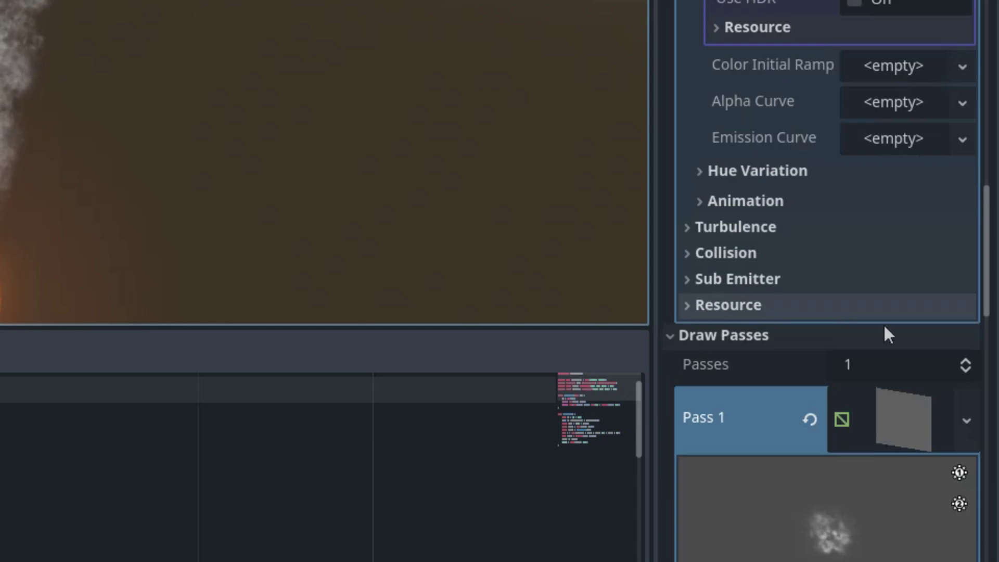
{"action": "left_click", "coordinate": [932, 102]}
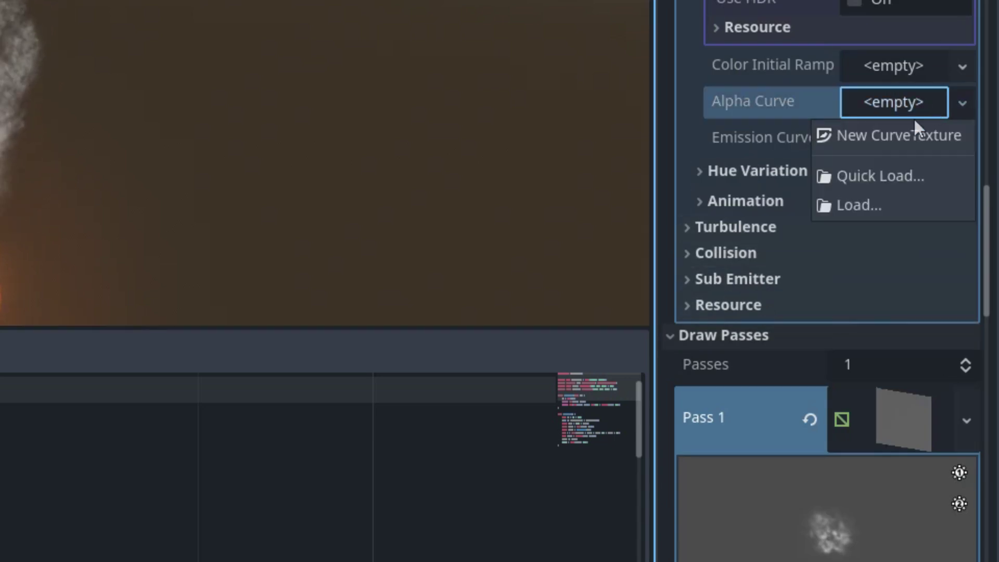
{"action": "left_click", "coordinate": [898, 139]}
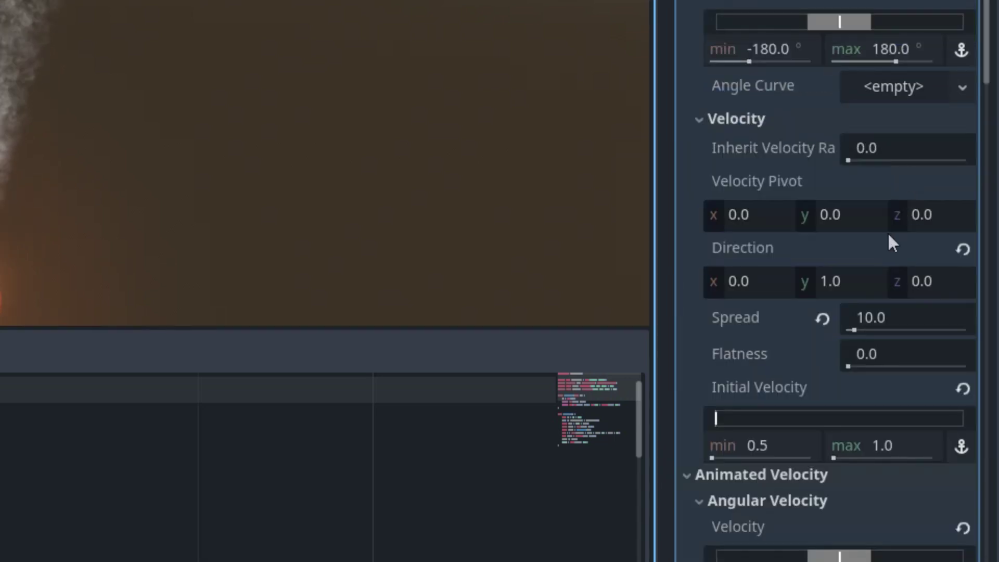
{"action": "scroll", "coordinate": [861, 189], "scroll_direction": "down", "scroll_amount": 20}
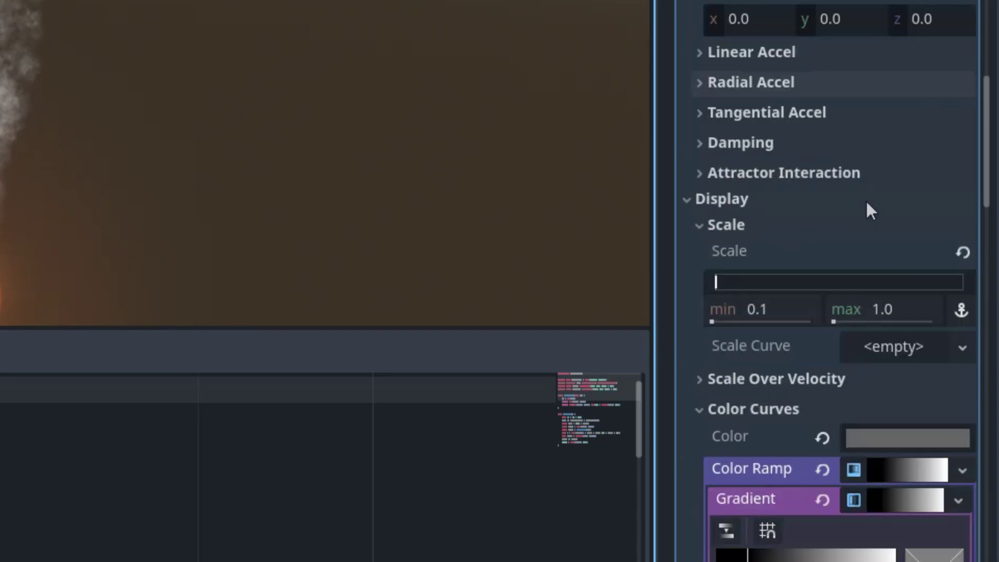
{"action": "scroll", "coordinate": [858, 220], "scroll_direction": "down", "scroll_amount": 3}
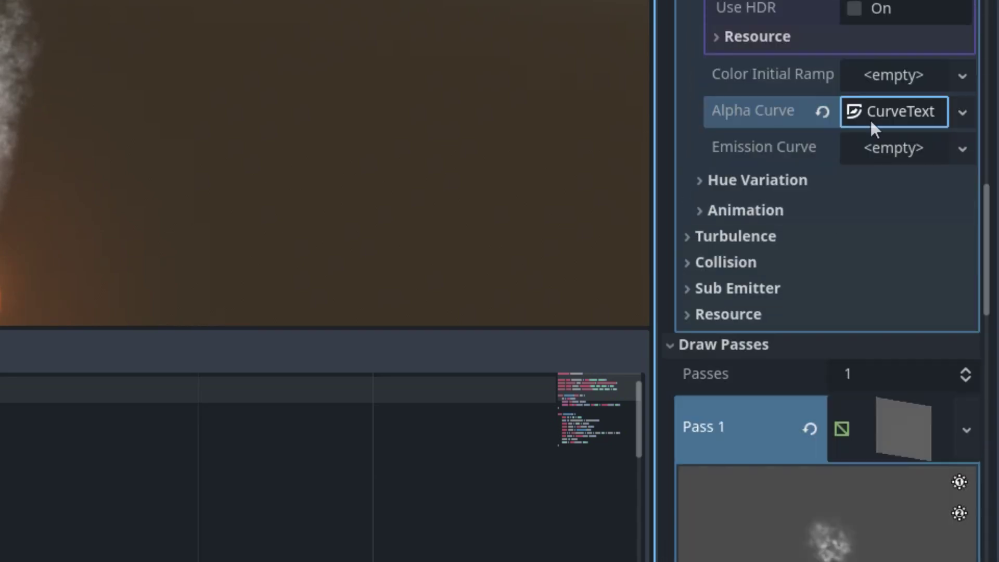
{"action": "left_click", "coordinate": [885, 111]}
{"action": "scroll", "coordinate": [898, 122], "scroll_direction": "down", "scroll_amount": 2}
{"action": "left_click", "coordinate": [904, 108]}
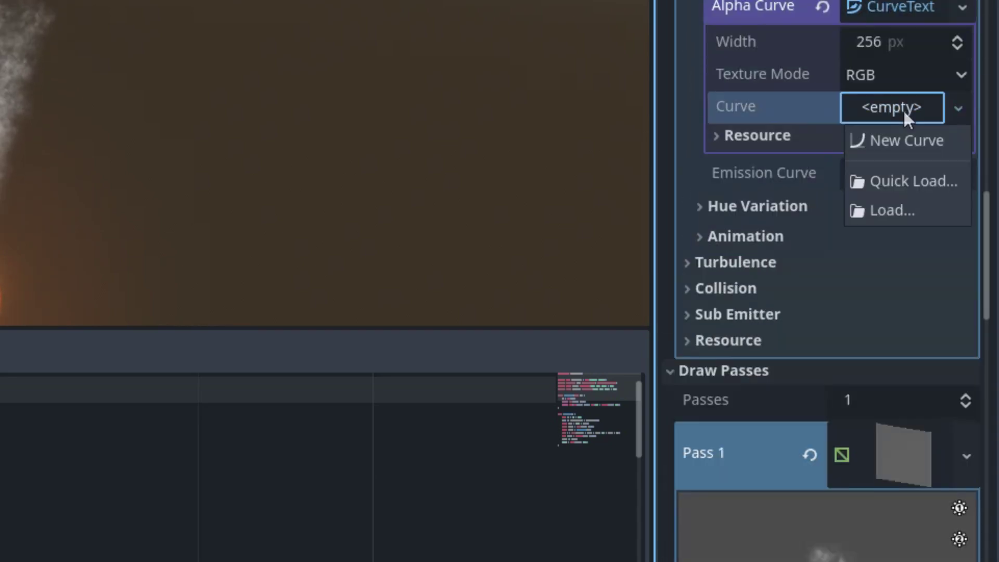
{"action": "left_click", "coordinate": [904, 141]}
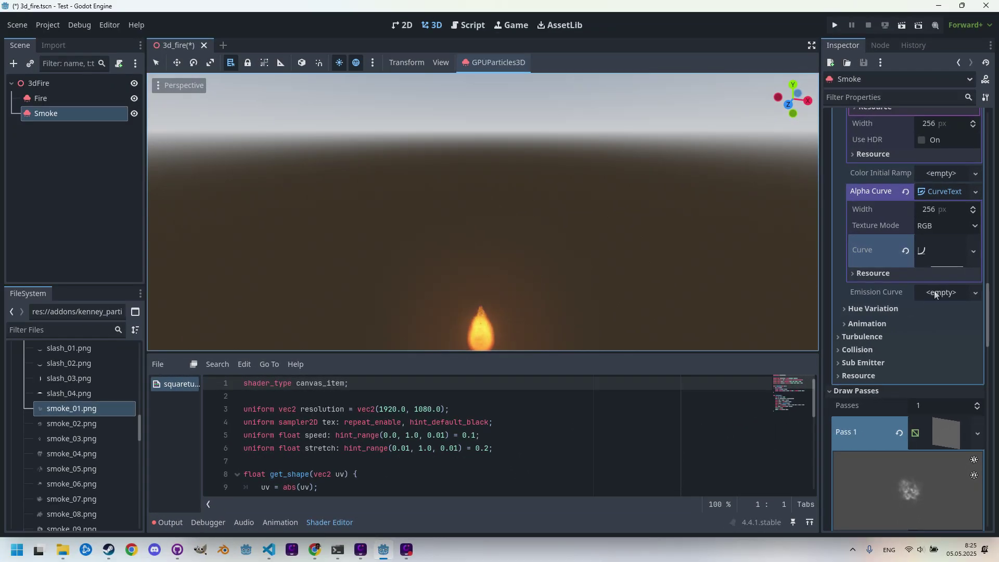
Shape the alpha curve to fall from 1.0 at the start of the particle lifetime to 0.0 at its end
{"action": "left_click", "coordinate": [944, 257]}
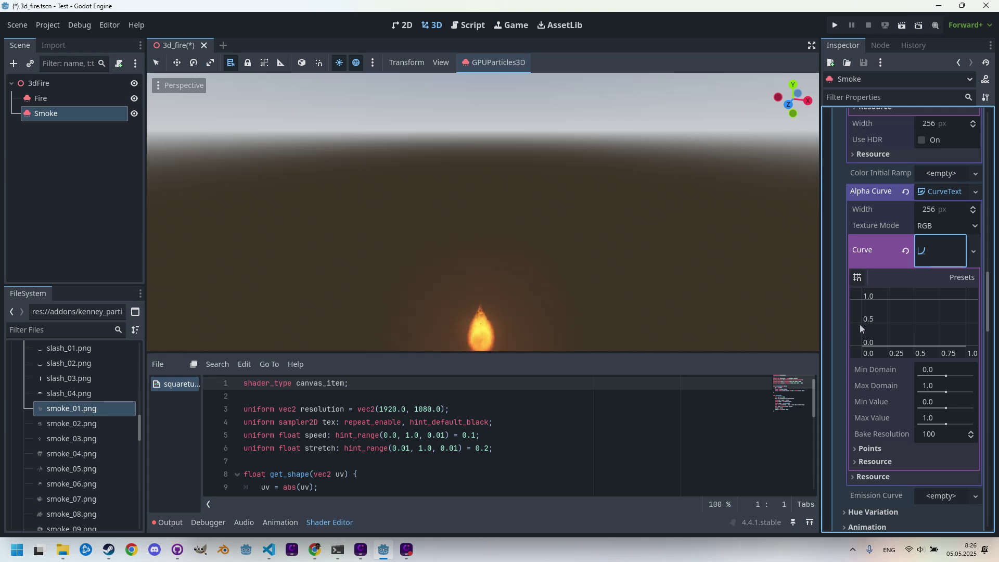
{"action": "left_click_drag", "start_coordinate": [865, 352], "coordinate": [857, 279]}
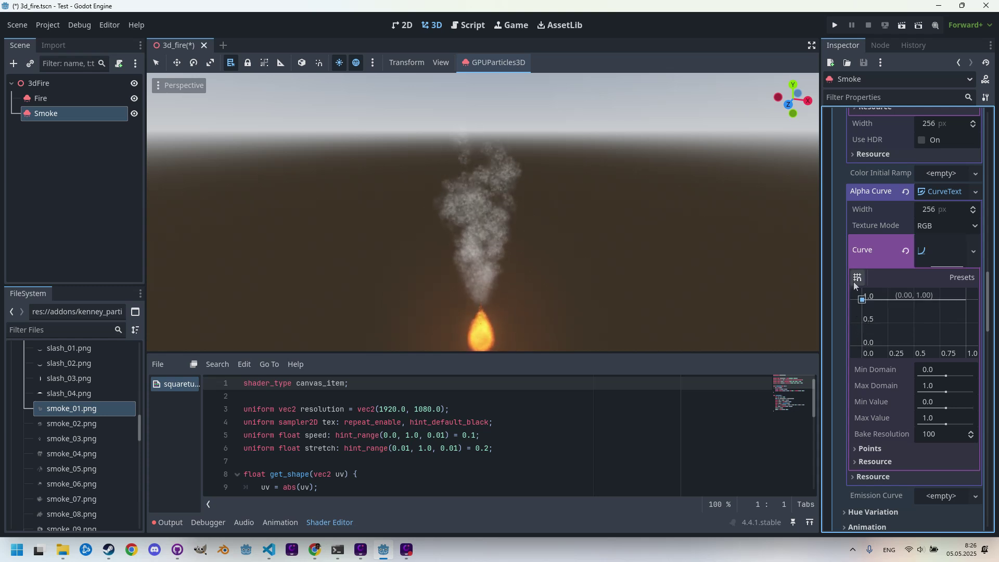
{"action": "left_click_drag", "start_coordinate": [967, 300], "coordinate": [967, 346]}
{"action": "scroll", "coordinate": [579, 317], "scroll_direction": "up", "scroll_amount": 1}
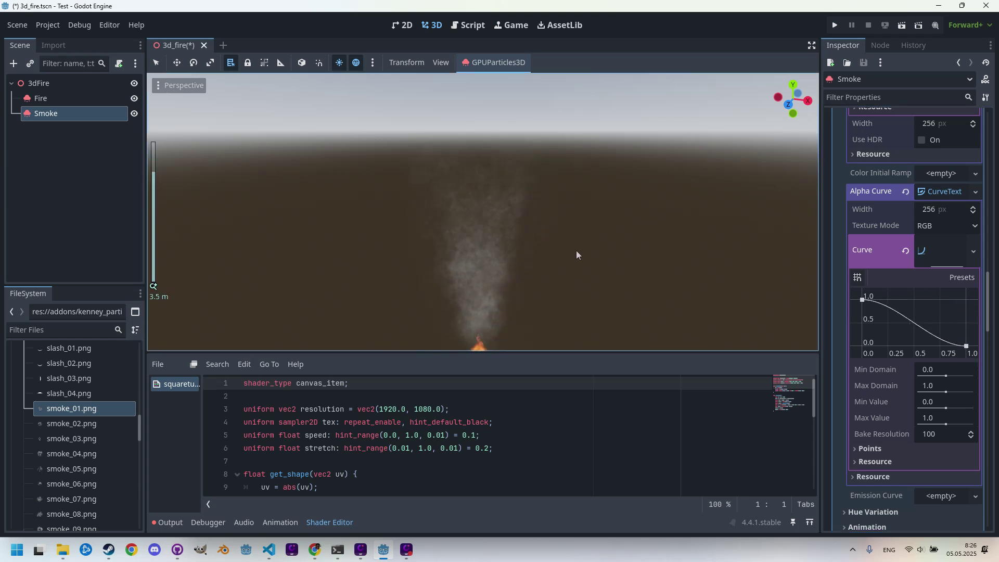
{"action": "scroll", "coordinate": [581, 211], "scroll_direction": "up", "scroll_amount": 5}
{"action": "scroll", "coordinate": [592, 267], "scroll_direction": "down", "scroll_amount": 6}
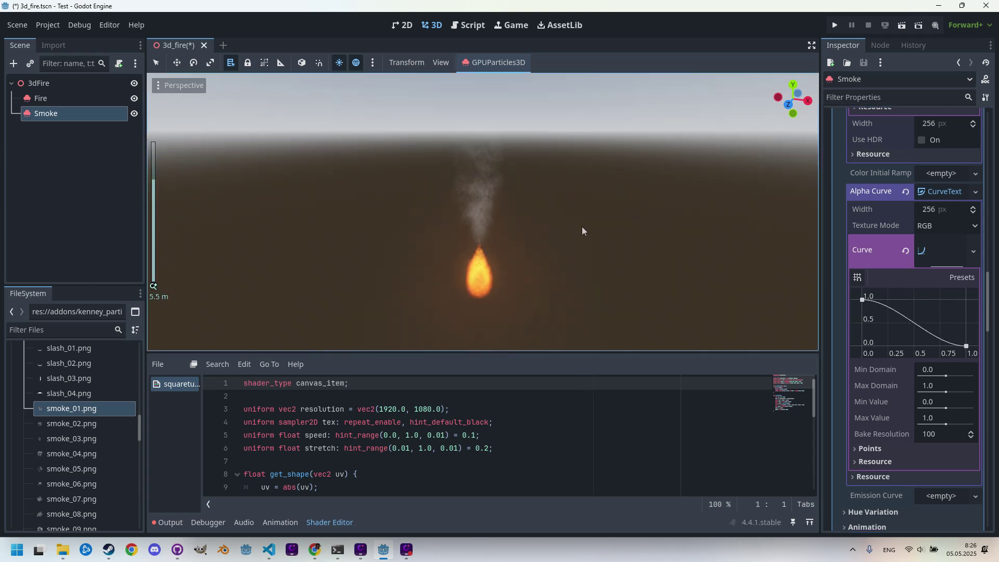
{"action": "scroll", "coordinate": [578, 228], "scroll_direction": "up", "scroll_amount": 3}
{"action": "scroll", "coordinate": [579, 233], "scroll_direction": "down", "scroll_amount": 1}
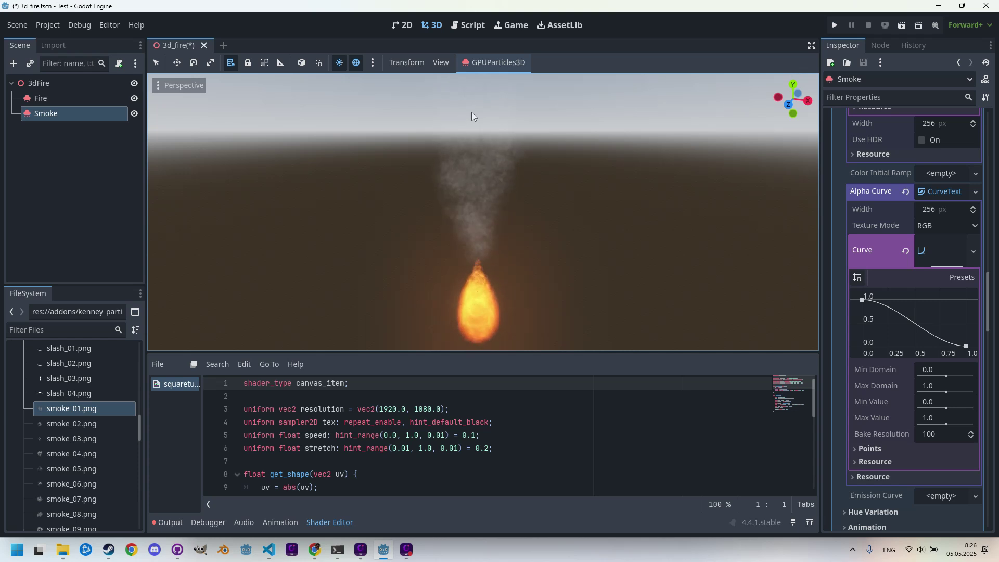
Add a WorldEnvironment node as a child of the 3dFire root node
{"action": "right_click", "coordinate": [40, 85]}
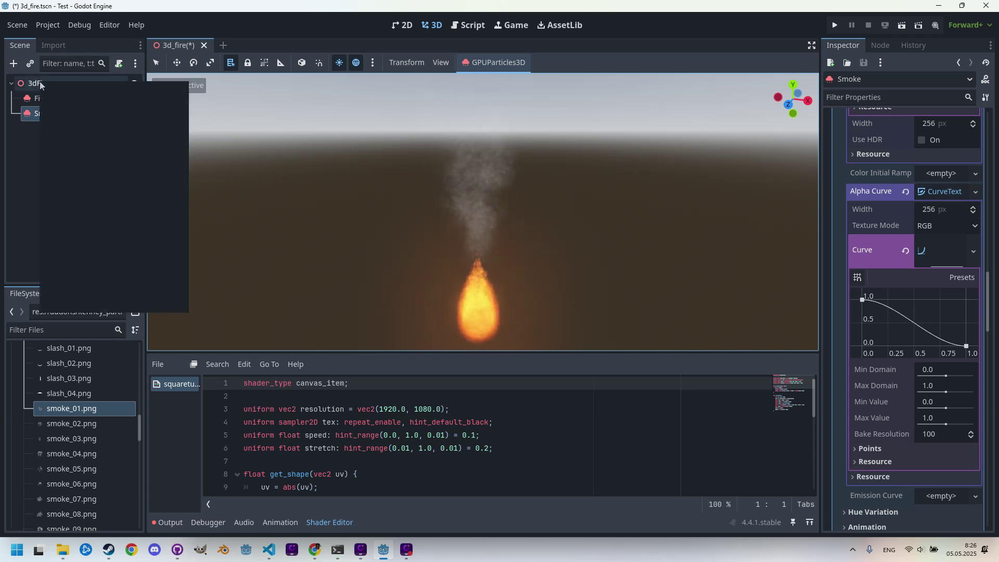
{"action": "left_click", "coordinate": [69, 88]}
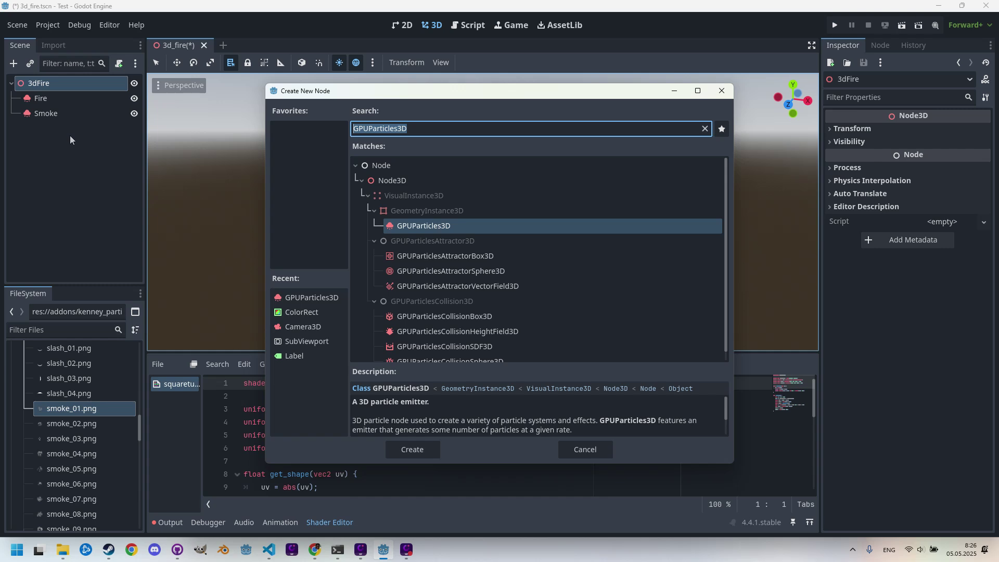
{"action": "type", "text": "wor"}
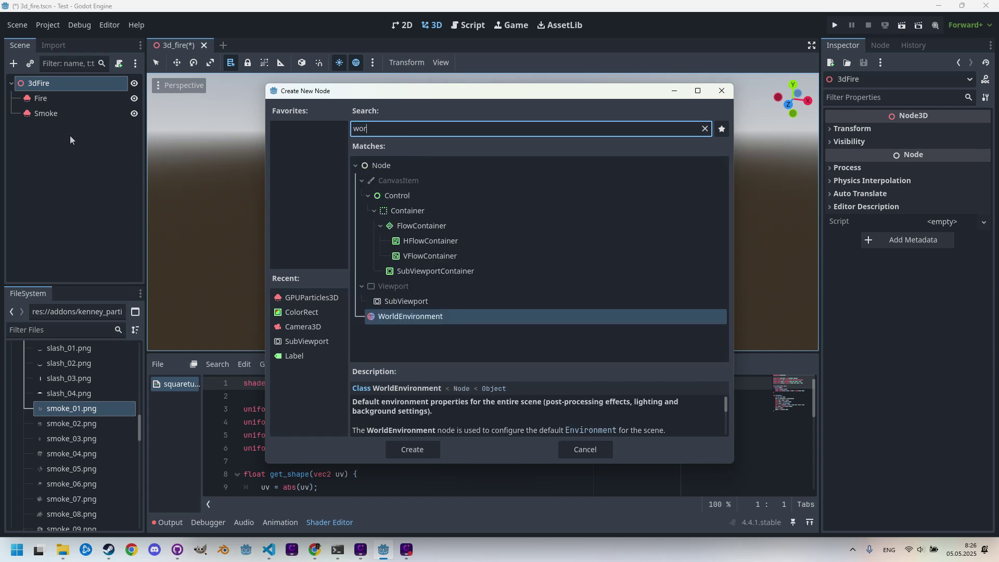
{"action": "left_click", "coordinate": [409, 449]}
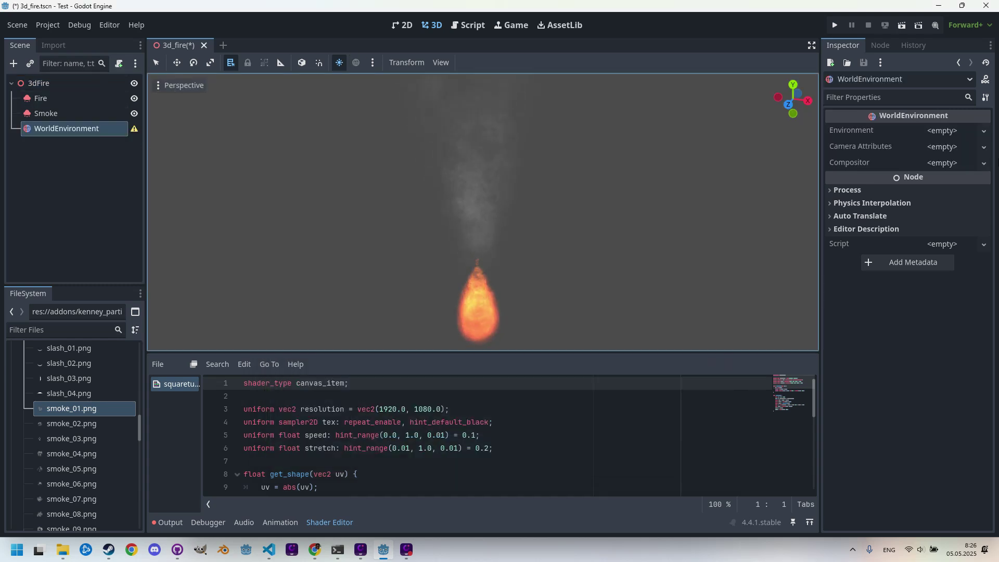
Assign a new Environment resource to the WorldEnvironment node and set its background mode to Custom Color
{"action": "left_click", "coordinate": [942, 130]}
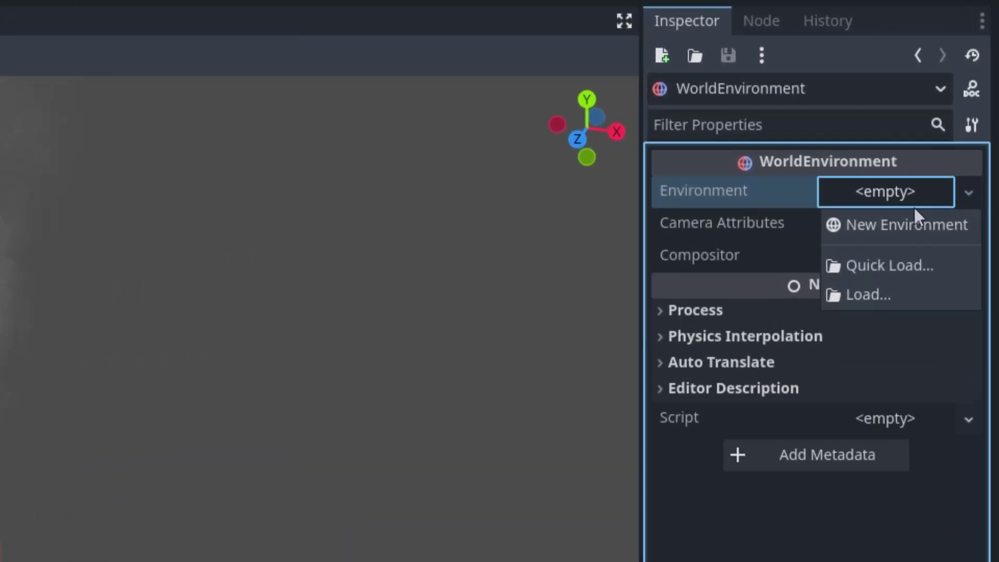
{"action": "left_click", "coordinate": [951, 146]}
{"action": "left_click", "coordinate": [900, 192]}
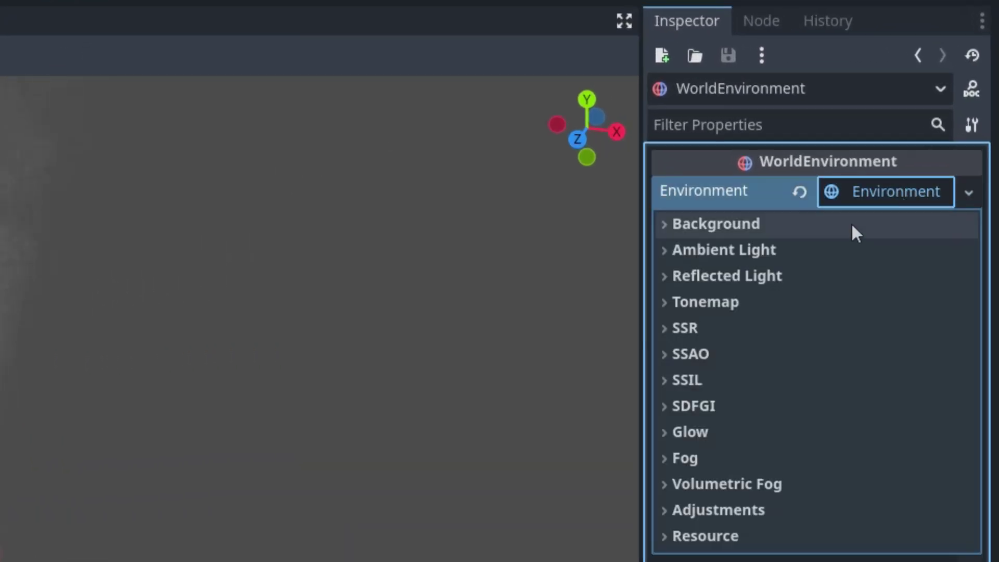
{"action": "left_click", "coordinate": [668, 223]}
{"action": "left_click", "coordinate": [920, 249]}
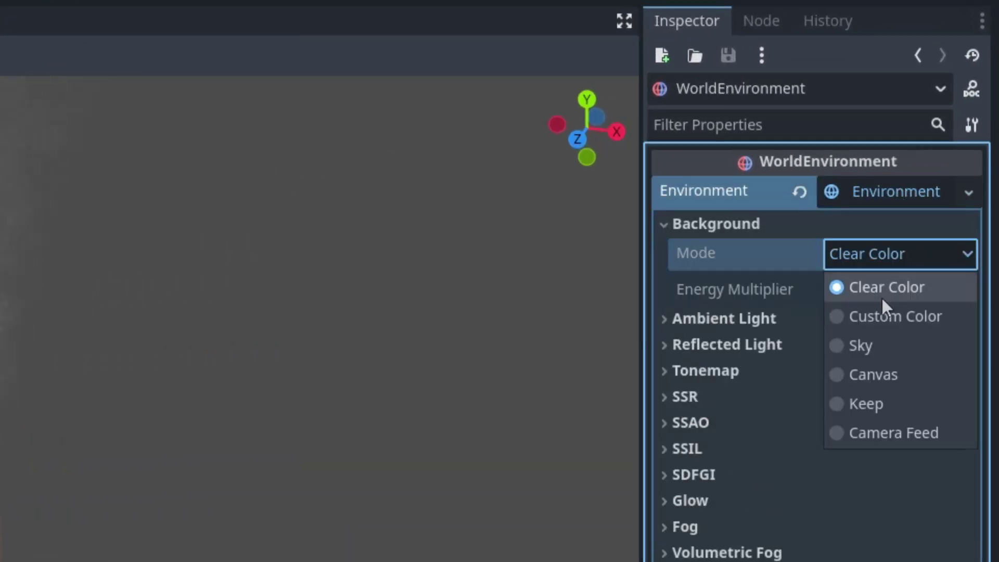
{"action": "left_click", "coordinate": [864, 315]}
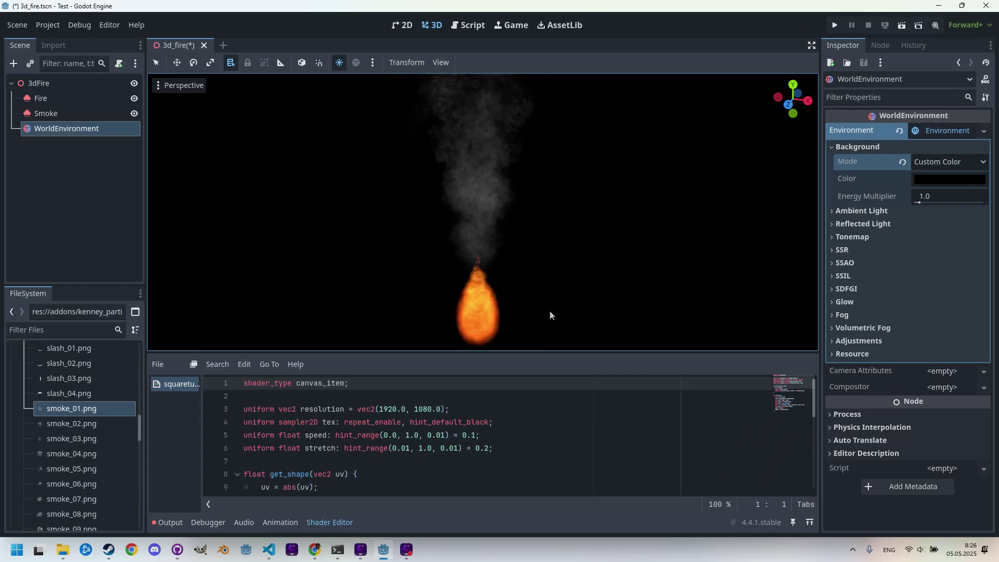
Collapse the shader editor to enlarge the 3D viewport and examine the whole fire and smoke effect
{"action": "scroll", "coordinate": [541, 319], "scroll_direction": "up", "scroll_amount": 2}
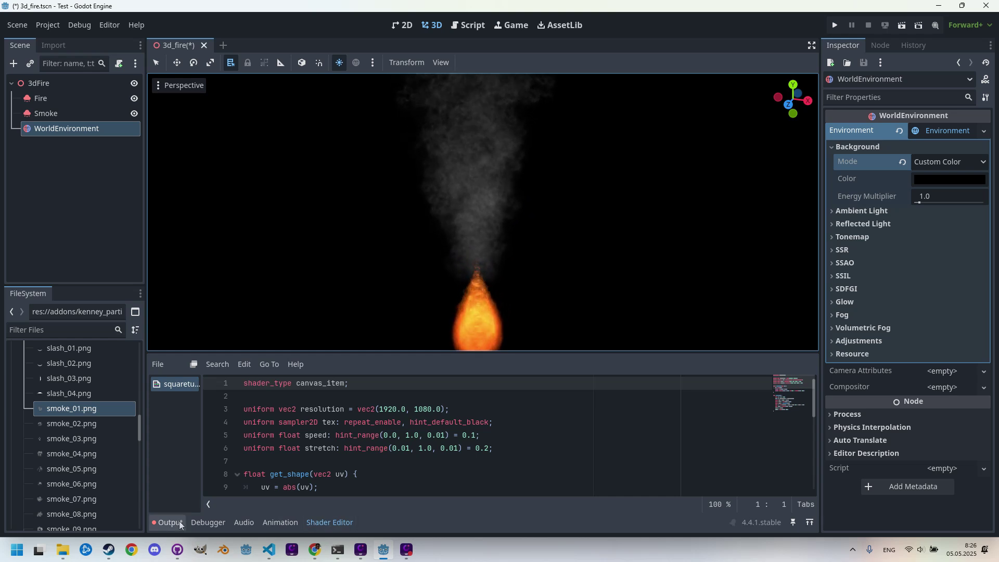
{"action": "left_click", "coordinate": [336, 523]}
{"action": "scroll", "coordinate": [567, 373], "scroll_direction": "down", "scroll_amount": 3}
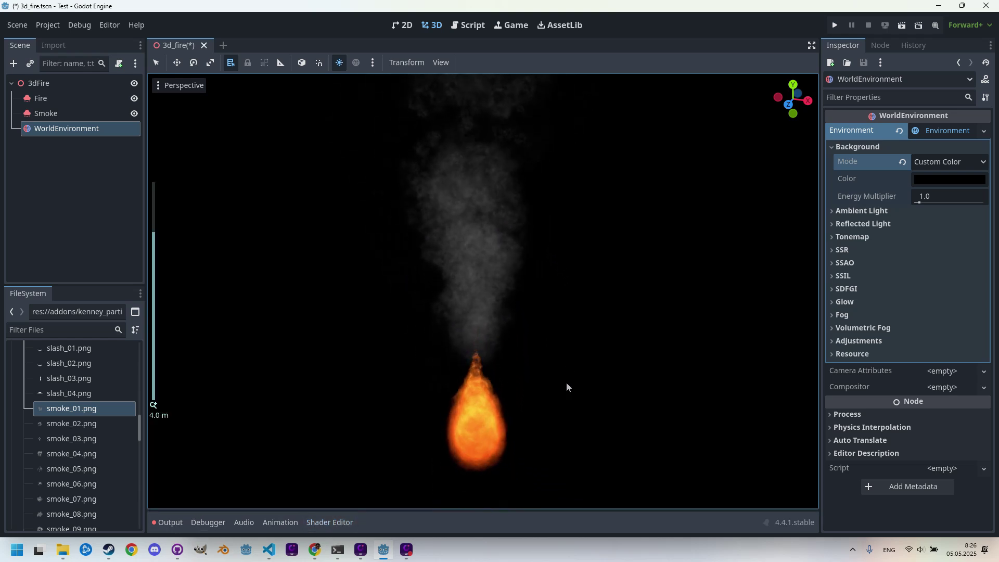